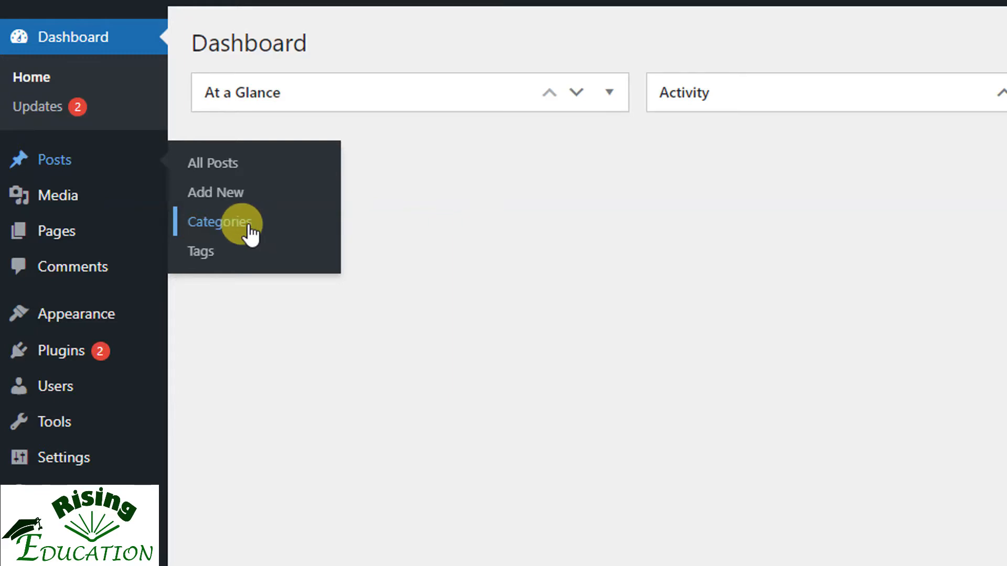
Add a new post category named "Motivation" with no parent category
left_click(251, 230)
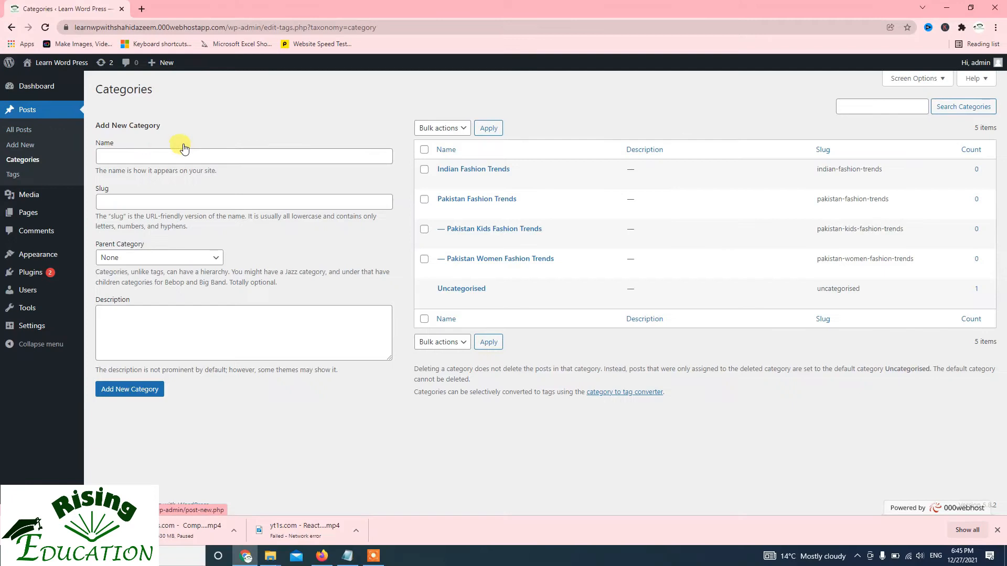
left_click(151, 157)
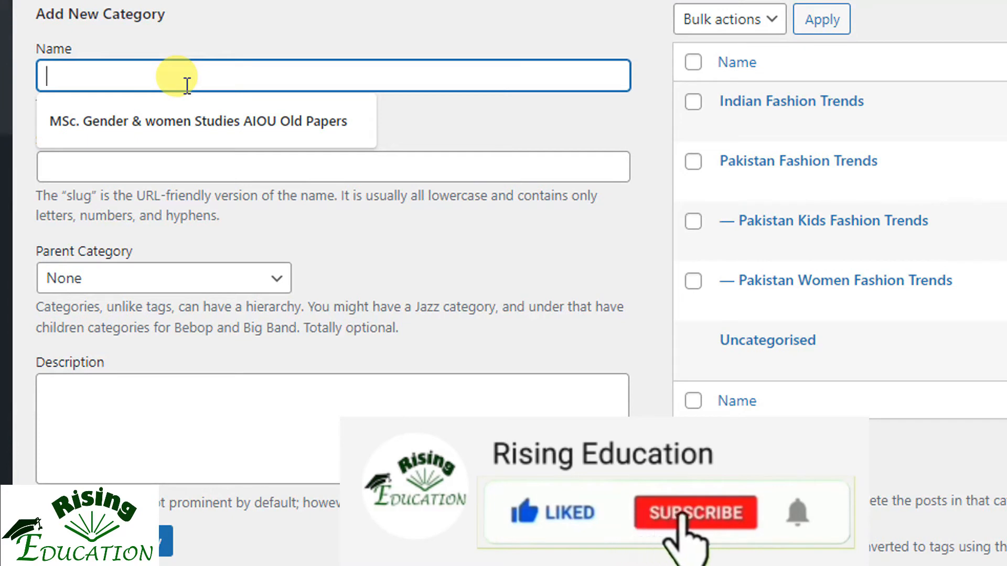
type("Motivation")
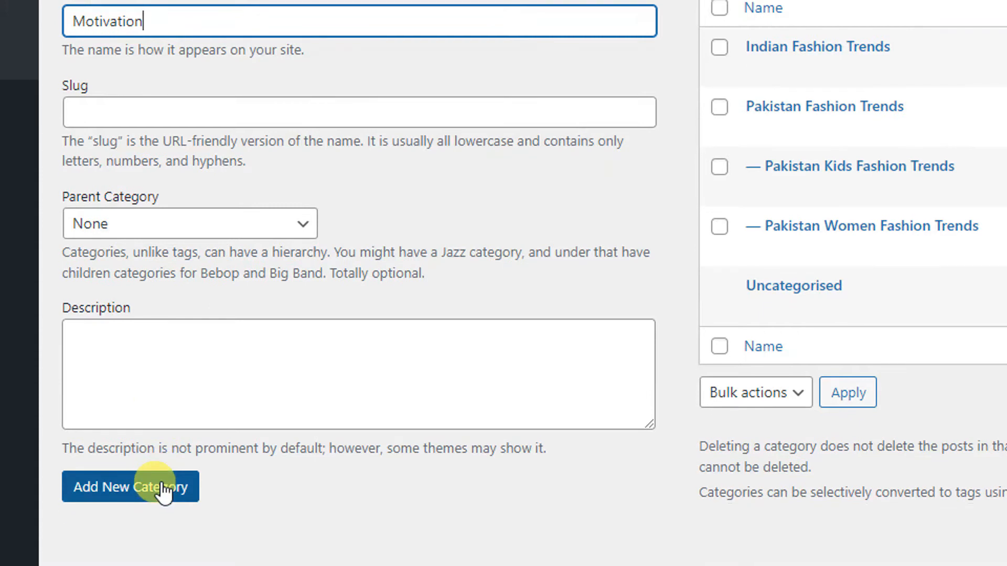
left_click(165, 500)
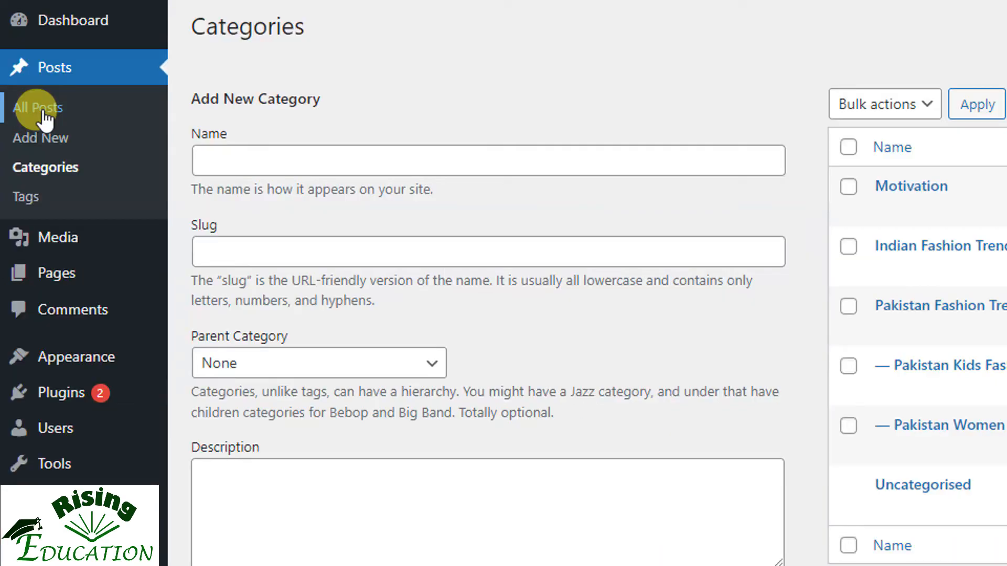
List all posts, look at the bulk actions, and filter the list by December 2021 and the Motivation category
left_click(43, 111)
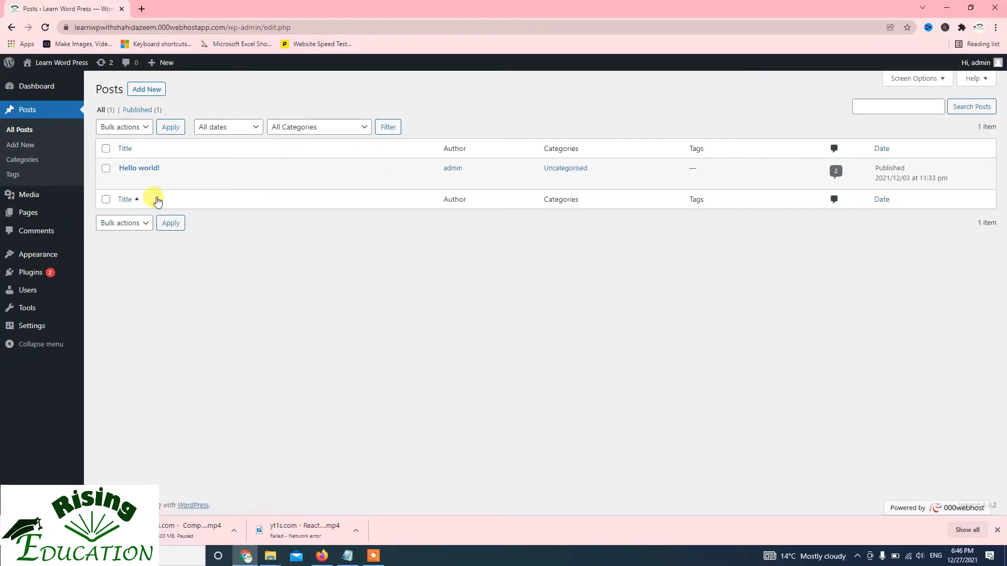
mouse_move(150, 172)
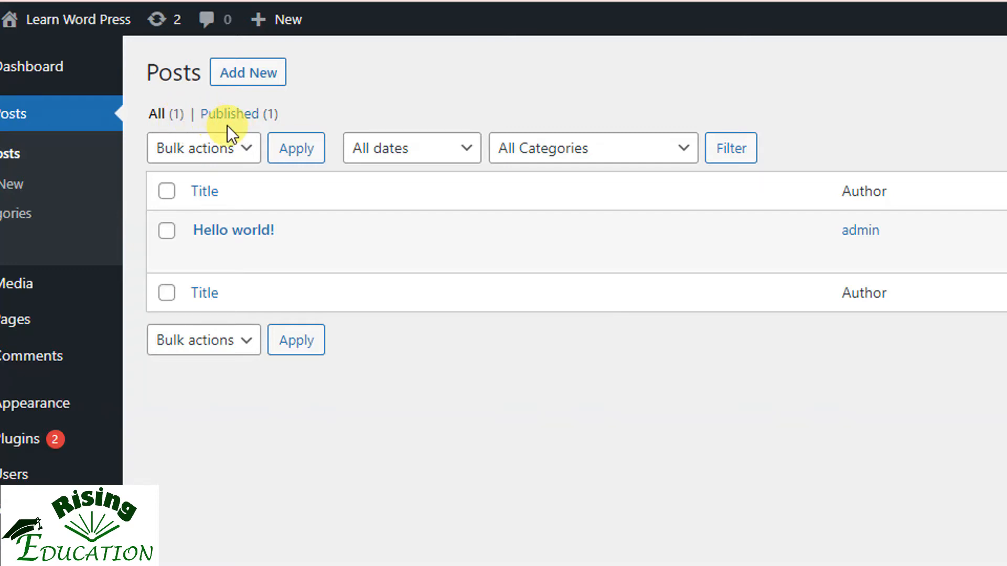
left_click(242, 152)
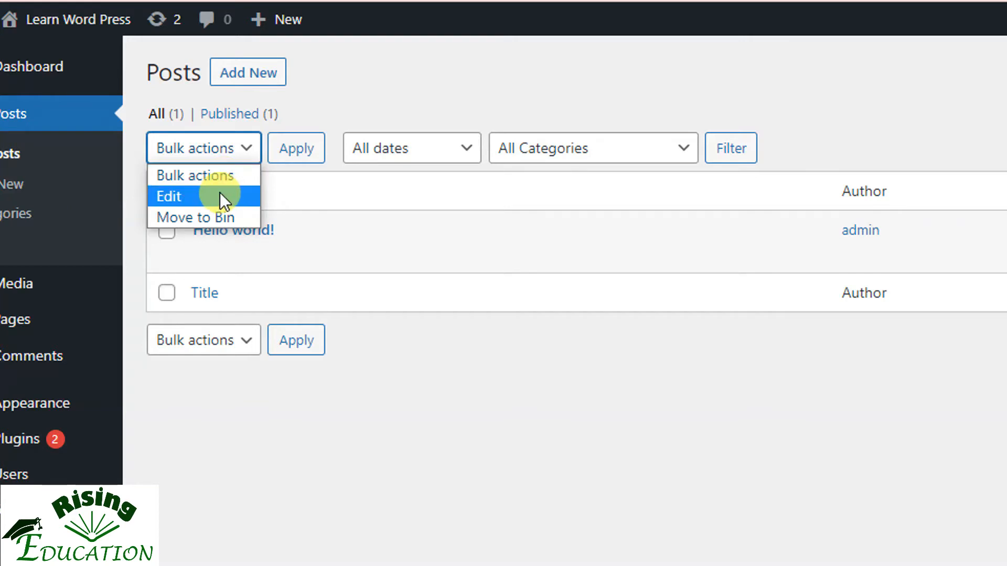
left_click(398, 148)
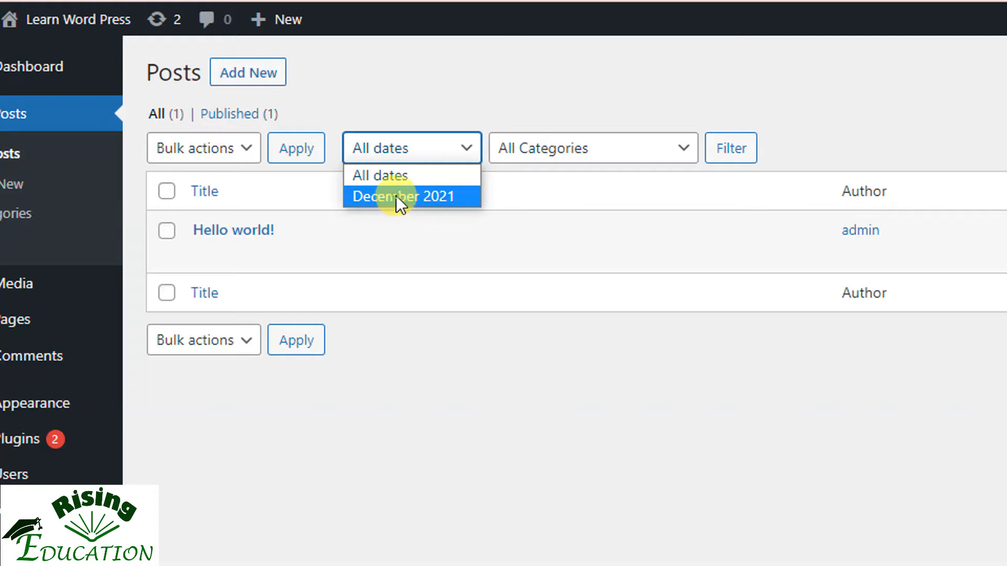
left_click(395, 197)
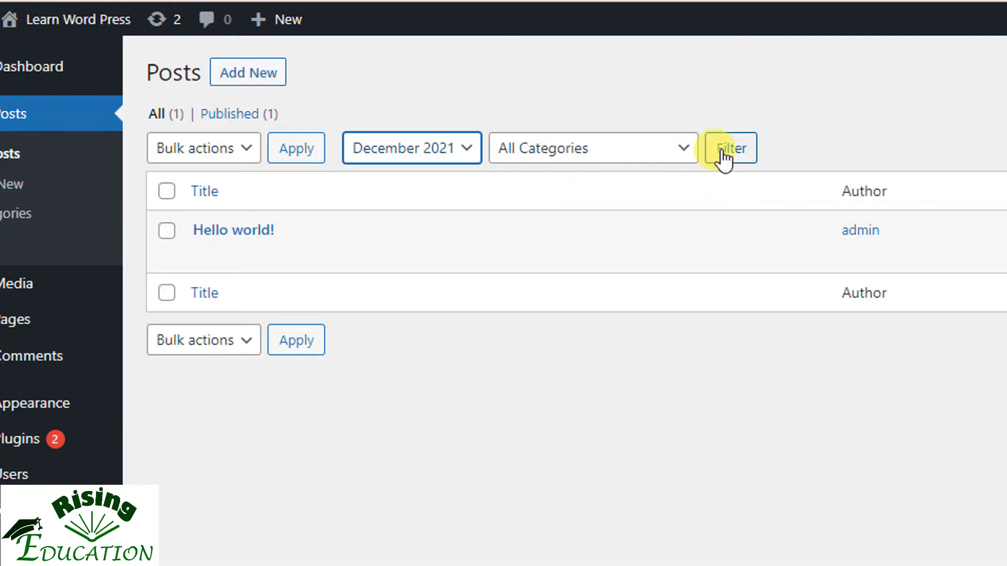
left_click(686, 152)
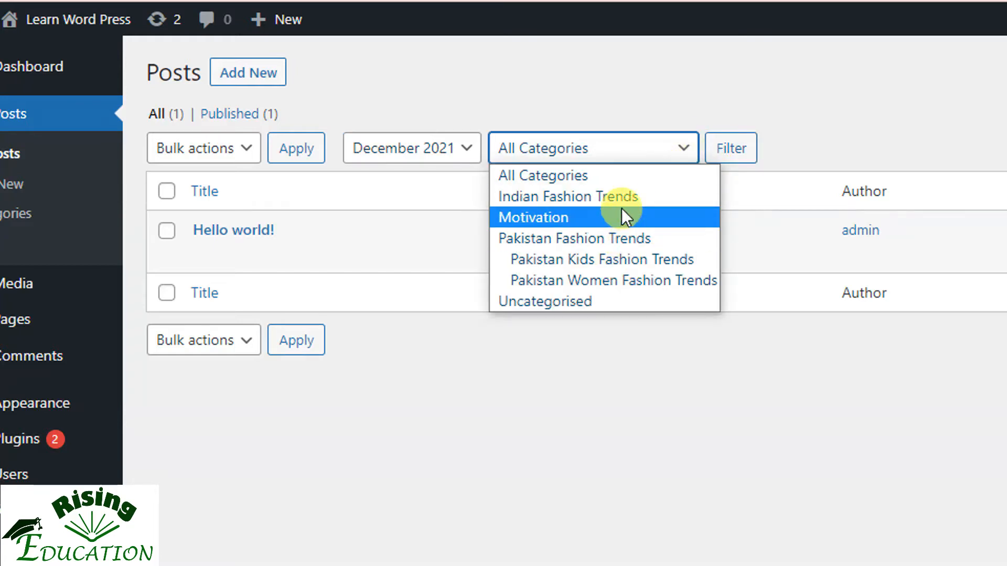
left_click(592, 218)
left_click(726, 156)
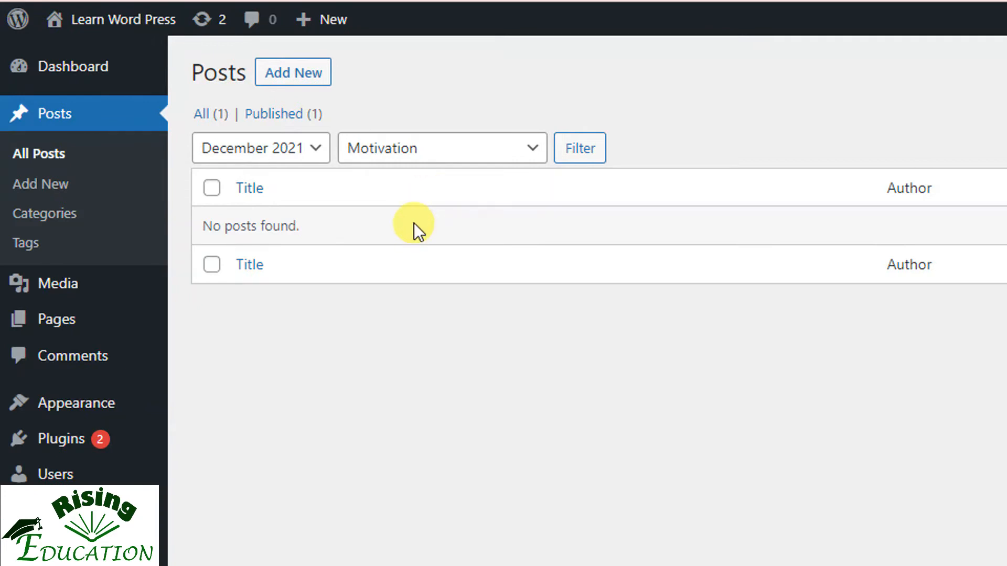
Filter the December 2021 posts by All Categories instead of Motivation
left_click(541, 152)
left_click(451, 176)
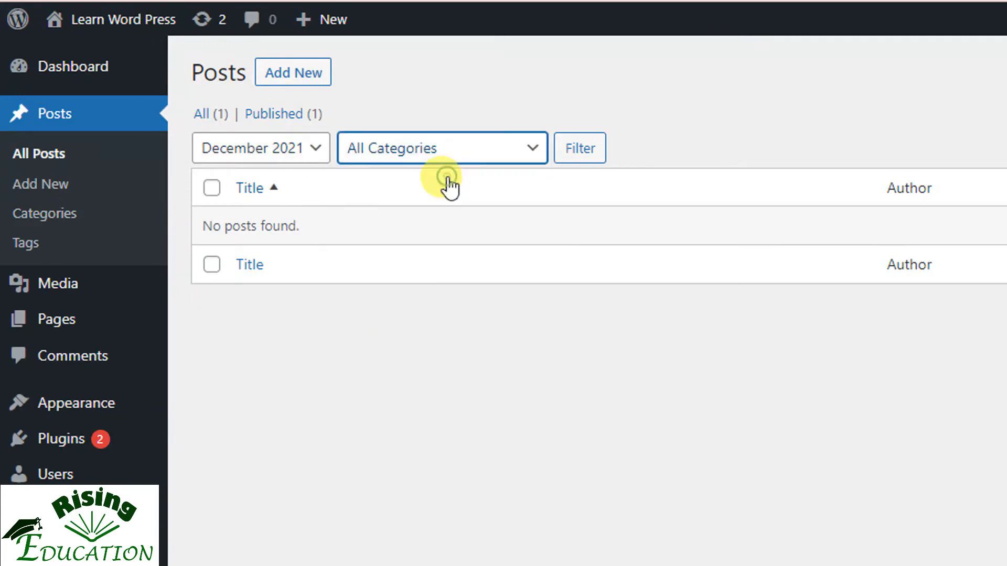
left_click(570, 158)
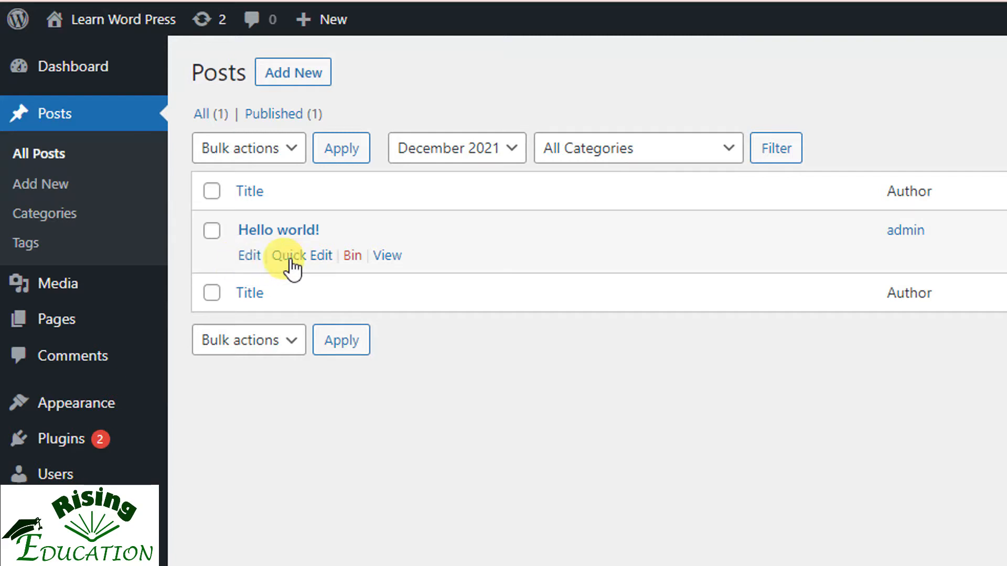
Look through the quick edit settings and status options of the "Hello world!" post without saving, and move the post to the Bin
left_click(293, 256)
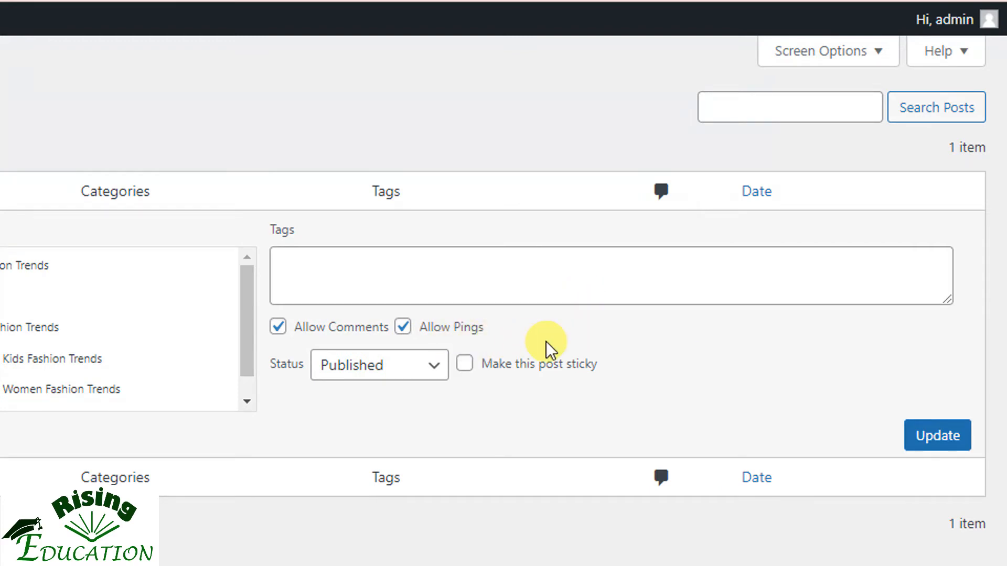
left_click(400, 367)
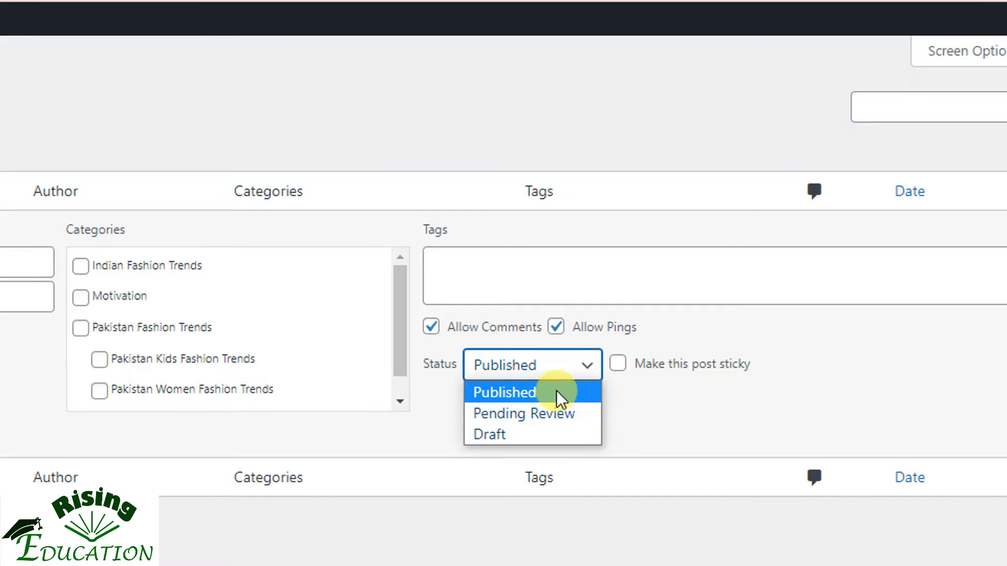
left_click(725, 389)
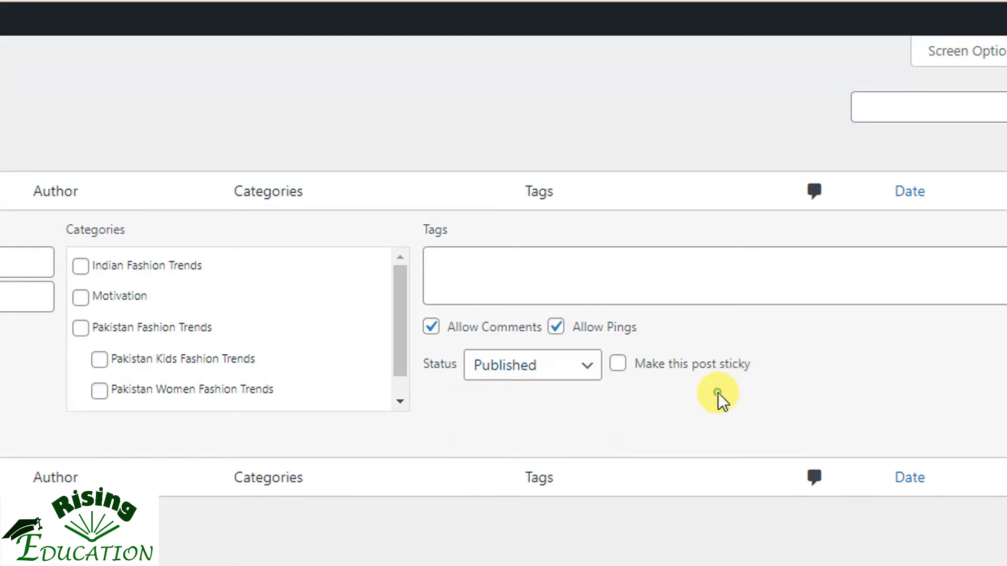
mouse_move(22, 325)
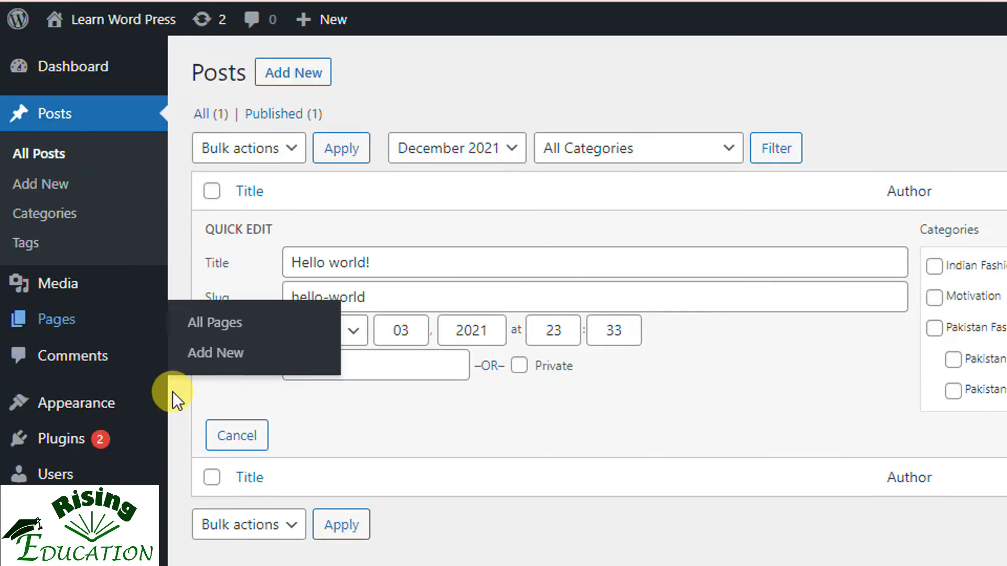
left_click(230, 434)
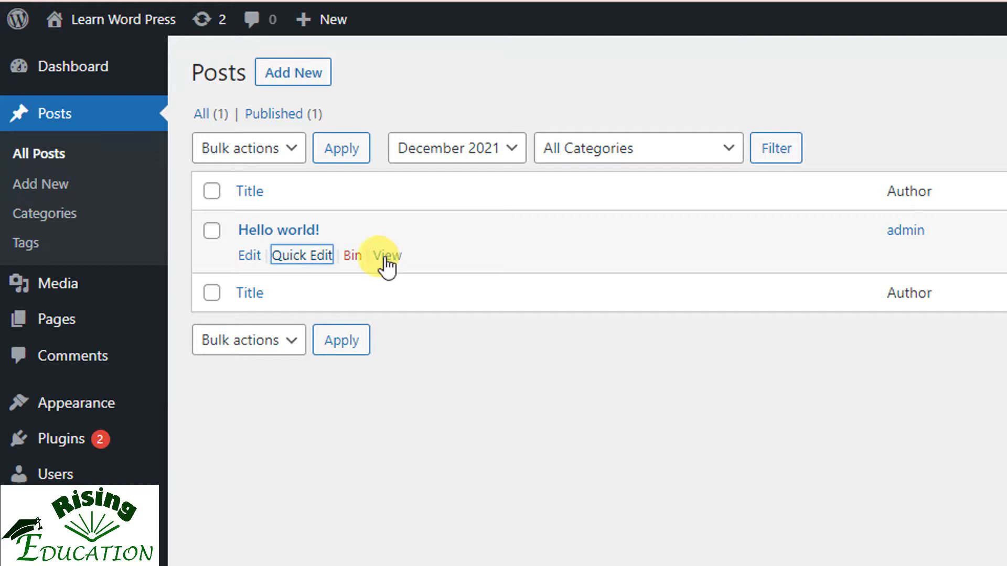
left_click(354, 263)
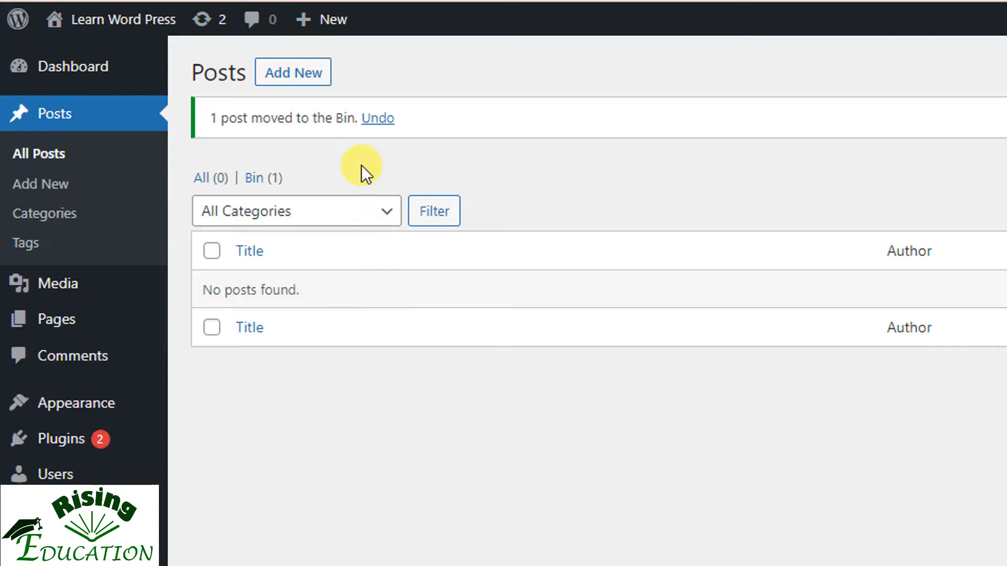
Create a new post with the title "Five ways to get rid of stress"
left_click(301, 80)
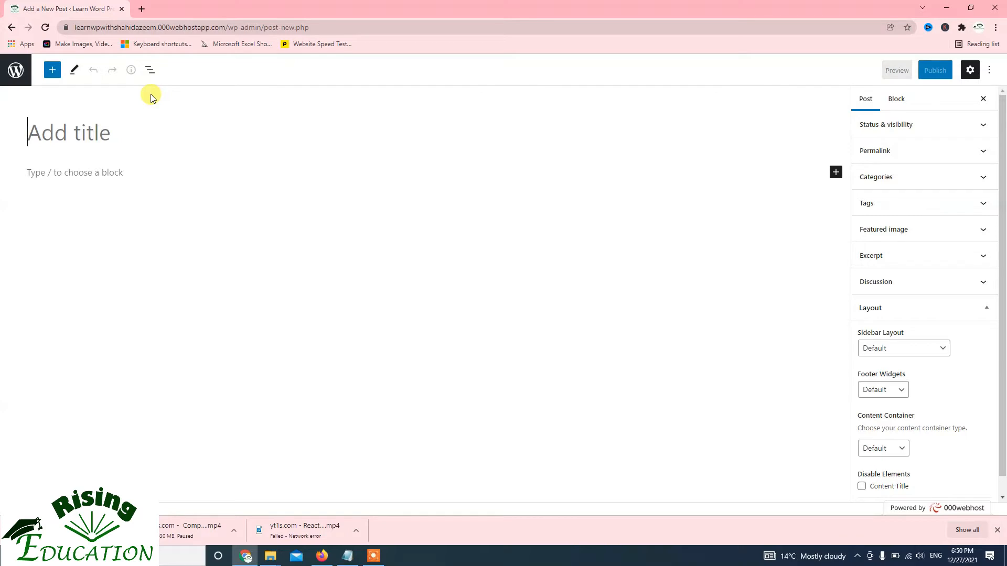
left_click(75, 133)
type("Five we")
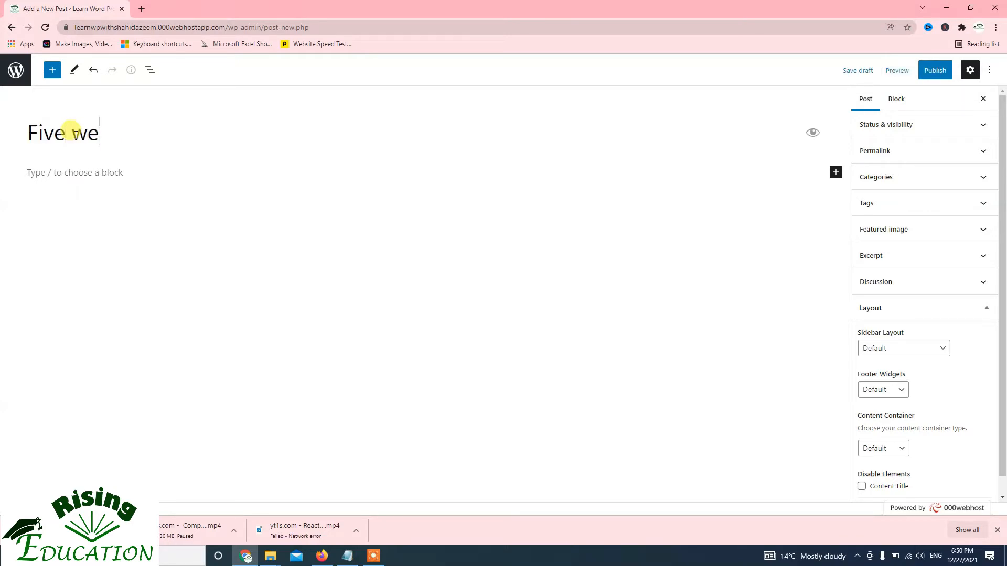
key("BackSpace")
type("ays to")
type(" get rid of str")
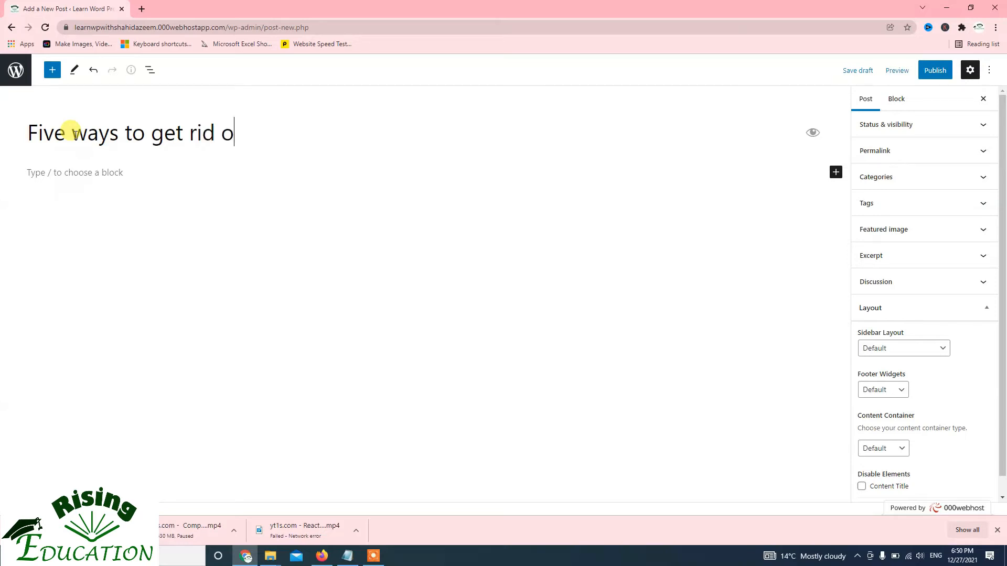
type("ess")
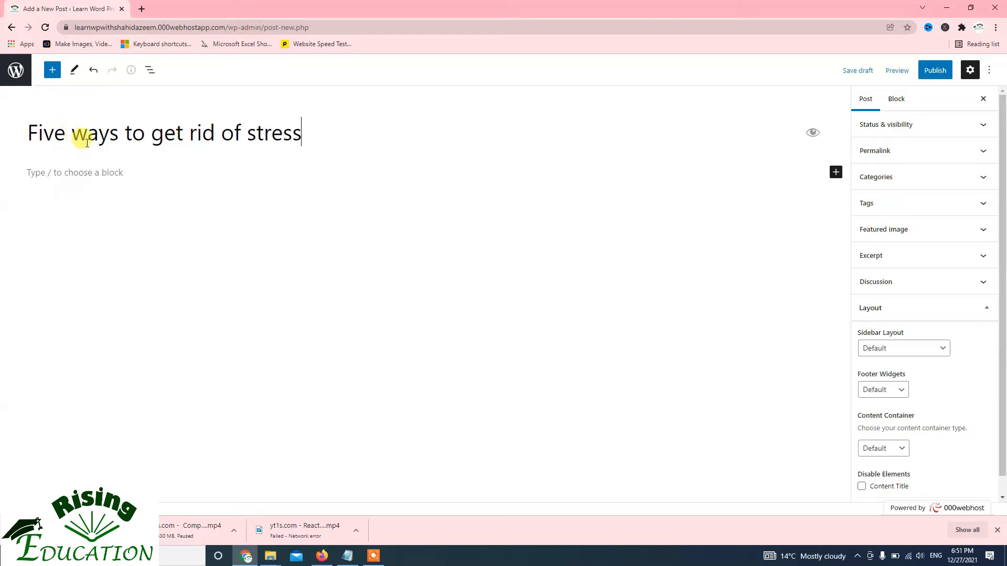
Insert a Paragraph block in the post body below the title
left_click(119, 170)
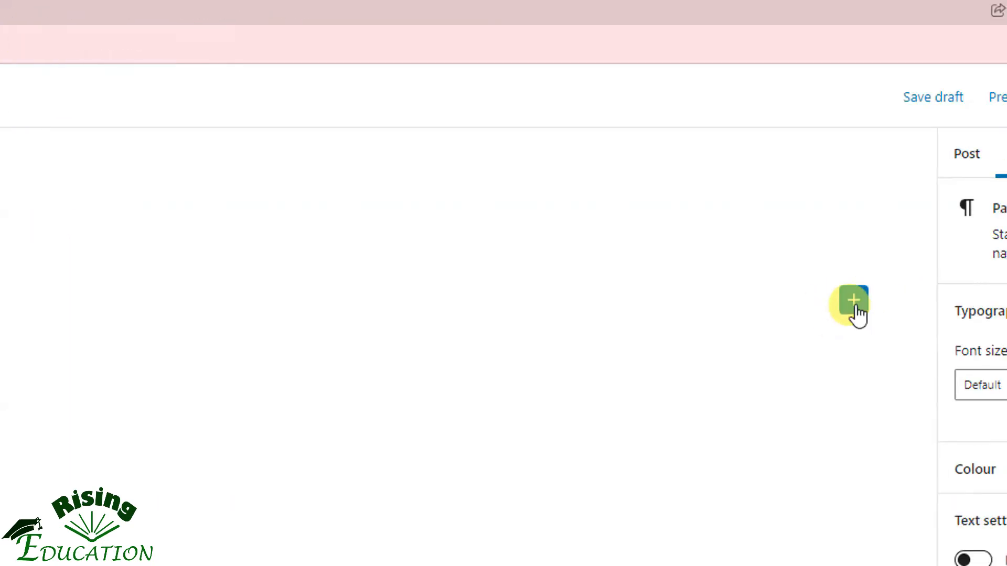
left_click(855, 310)
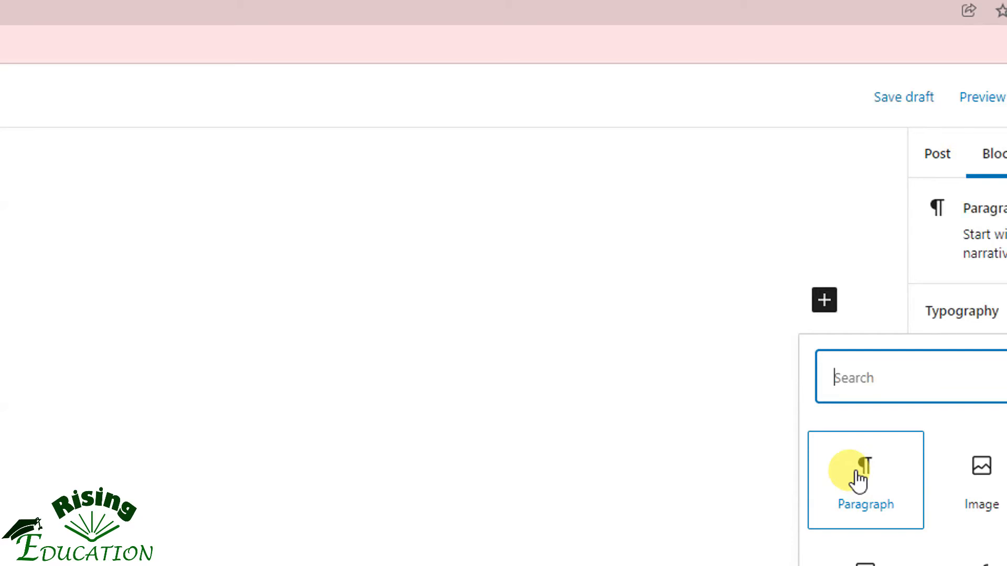
left_click(857, 475)
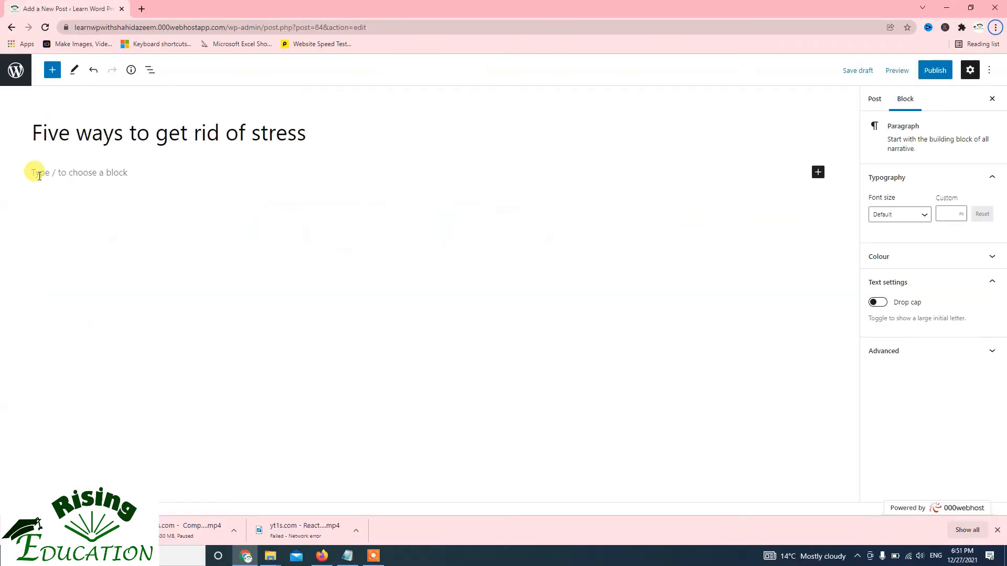
Switch to Notepad, copy the entire article text from New Text Document.txt, and paste it into the post's paragraph block in Chrome
key("alt+Tab")
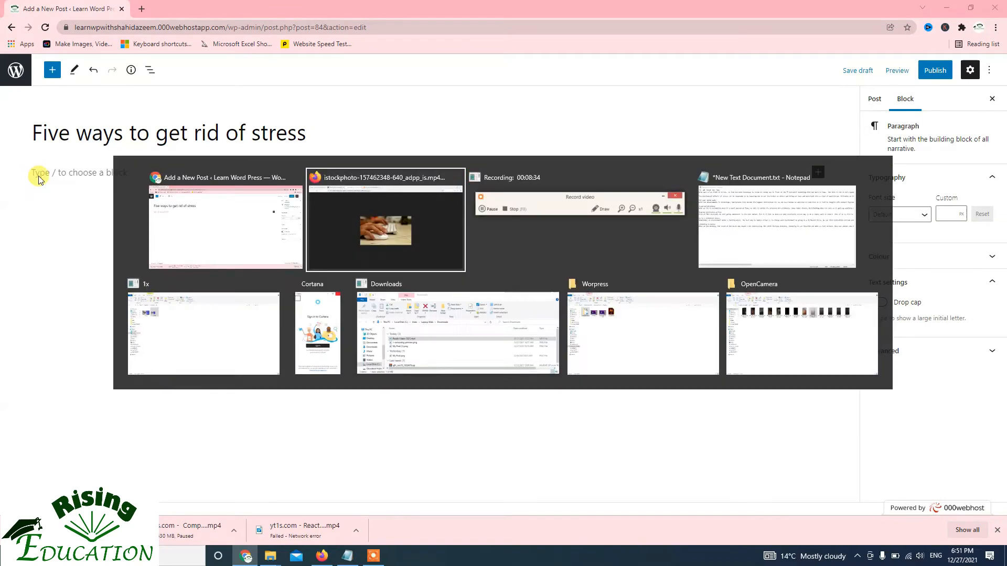
key("alt+Tab")
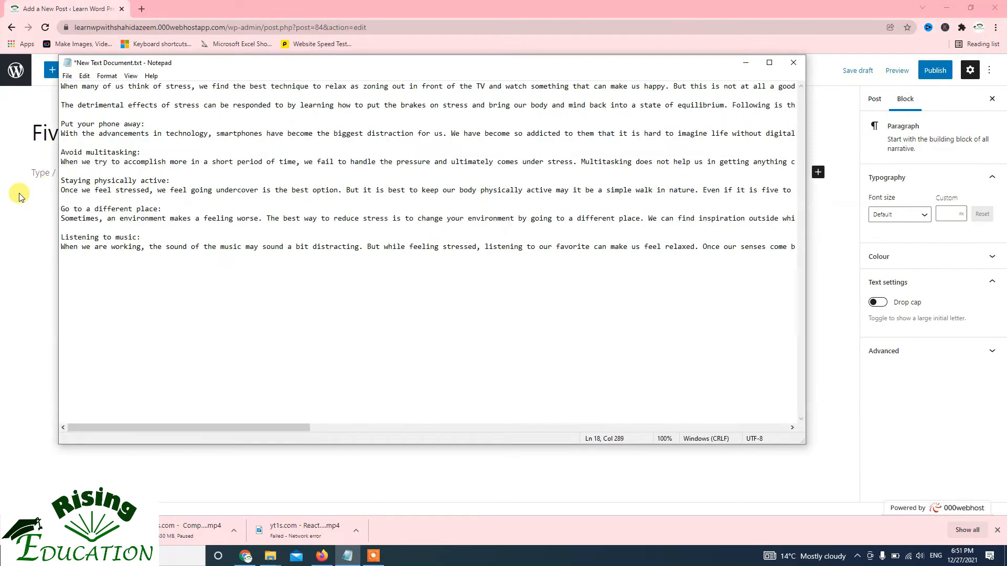
left_click(146, 109)
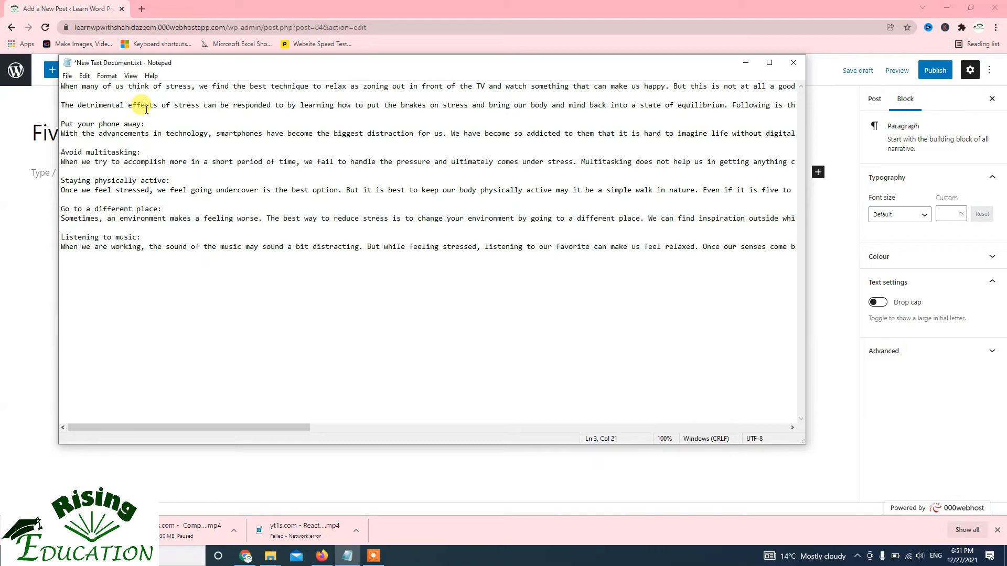
key("ctrl+a")
key("alt+Tab")
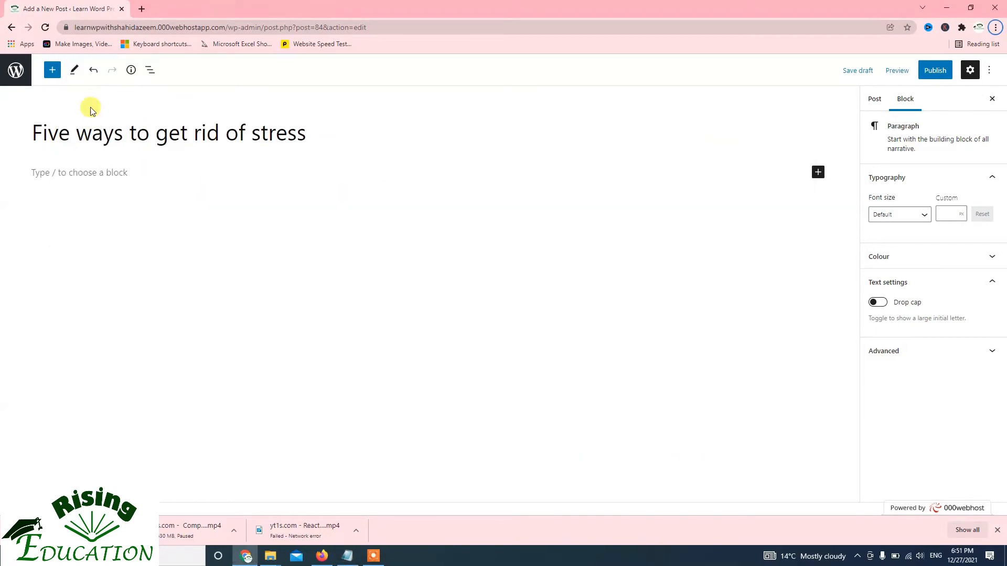
left_click(58, 171)
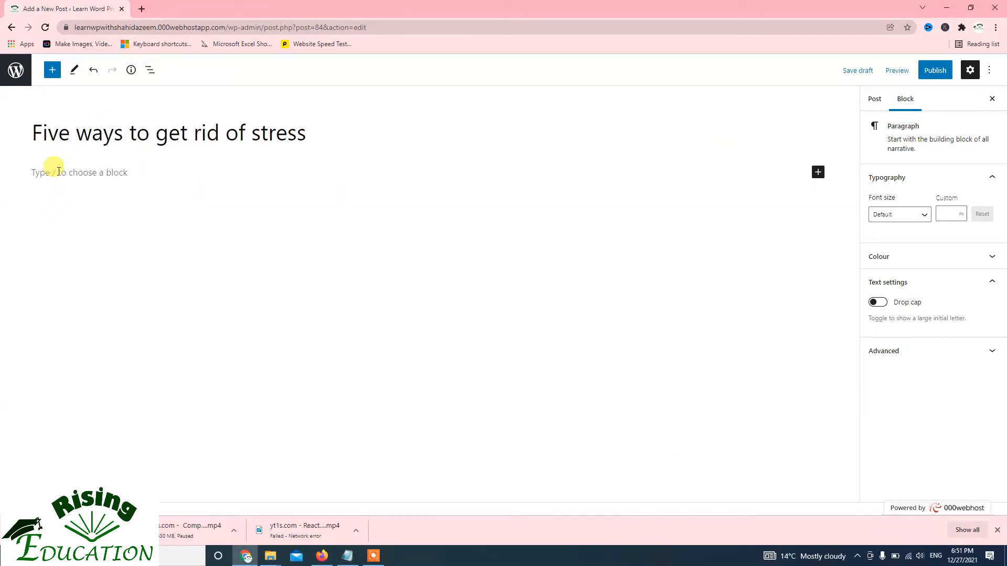
key("ctrl+v")
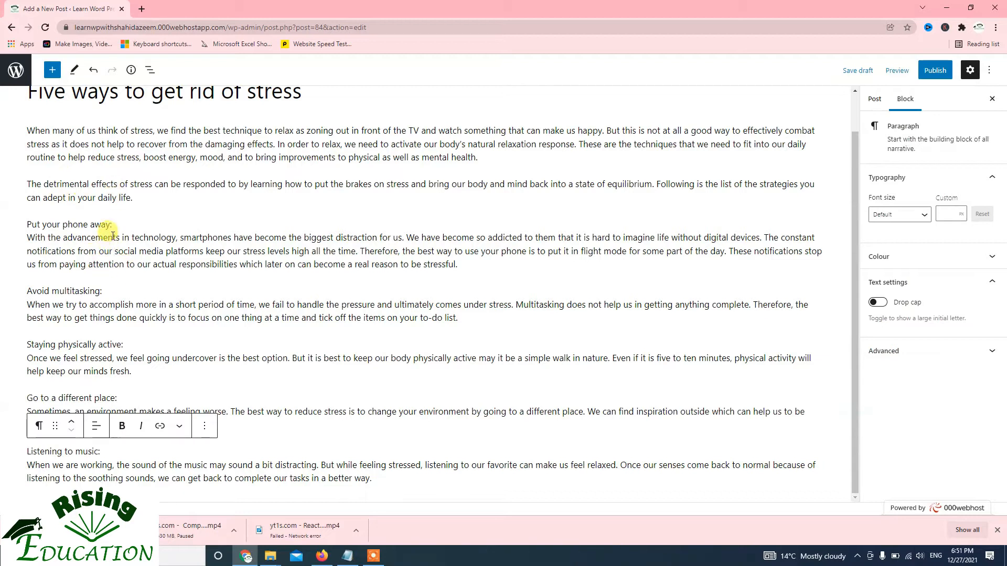
Make the subheading "Put your phone away:" bold
scroll(113, 236, "up", 1)
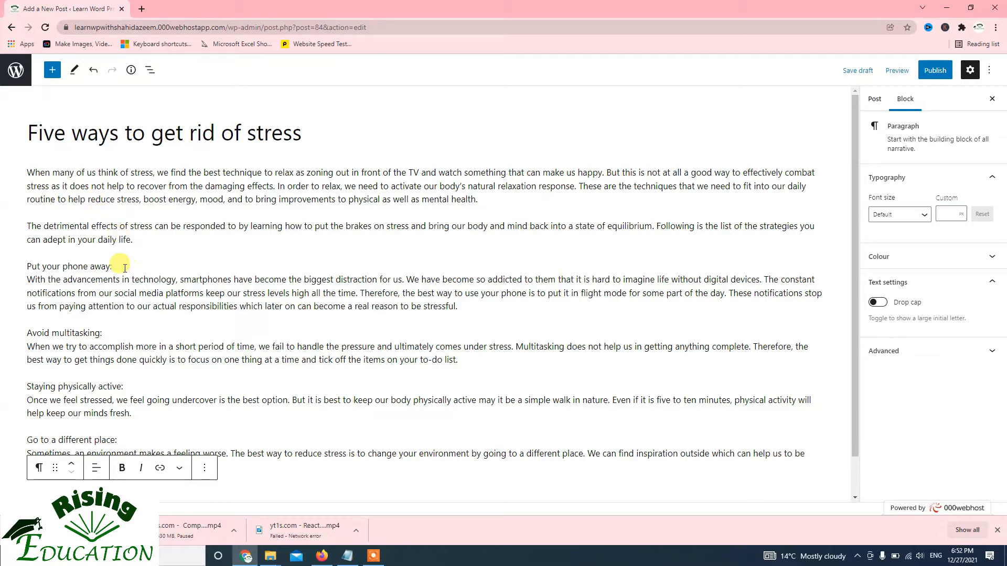
left_click_drag(117, 266, 22, 263)
key("ctrl+b")
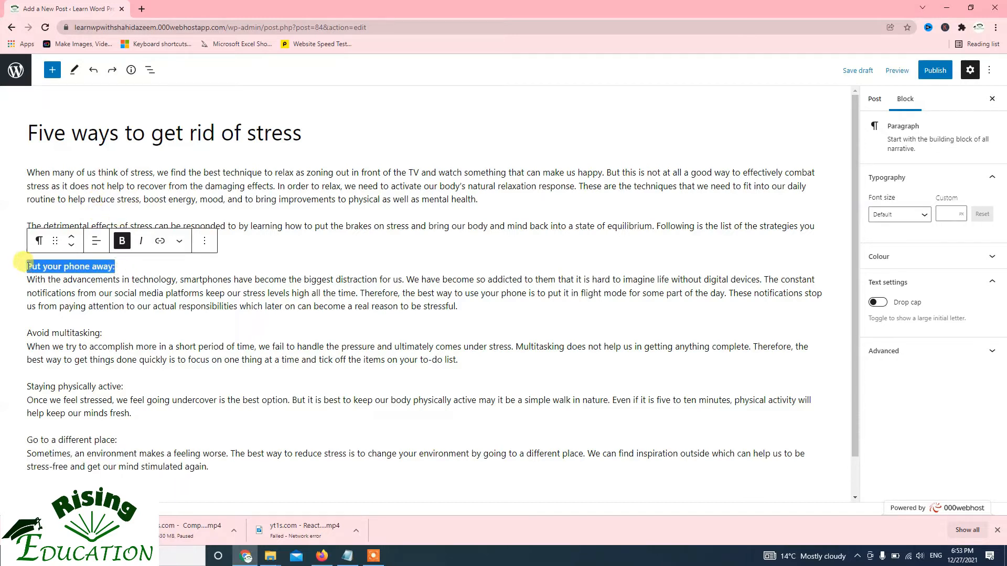
Make the subheading "Avoid multitasking:" bold, keeping "Put your phone away:" bold as well
left_click(122, 242)
left_click(122, 242)
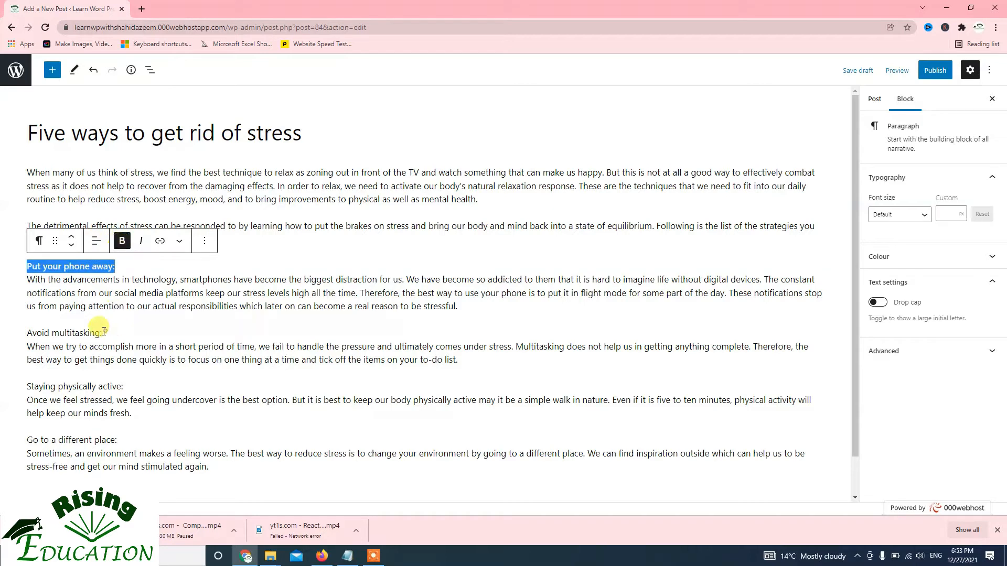
left_click_drag(104, 330, 24, 332)
left_click(122, 309)
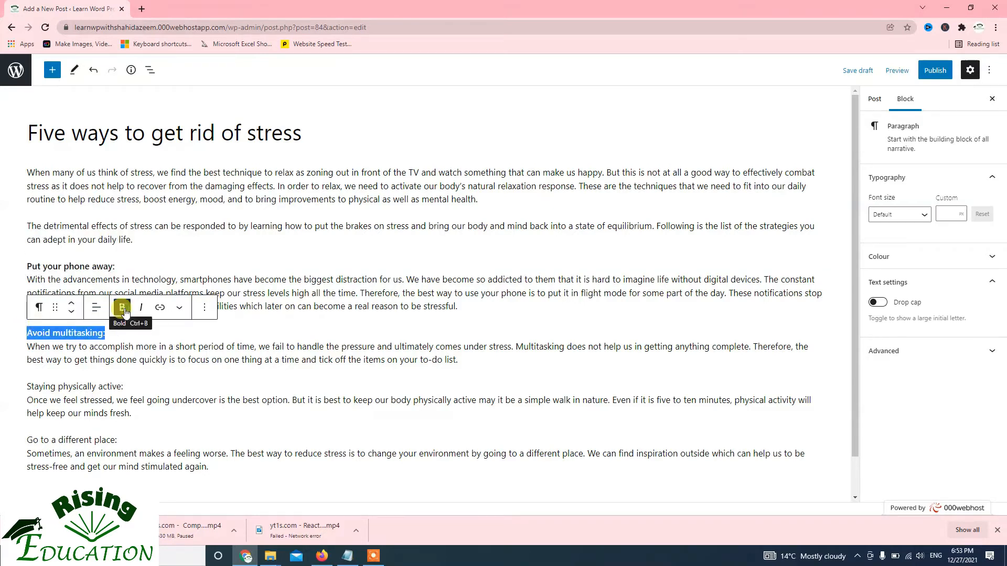
Make the subheading "Staying physically active:" bold
scroll(126, 320, "down", 1)
left_click_drag(132, 344, 18, 343)
left_click(102, 345)
left_click_drag(126, 346, 18, 345)
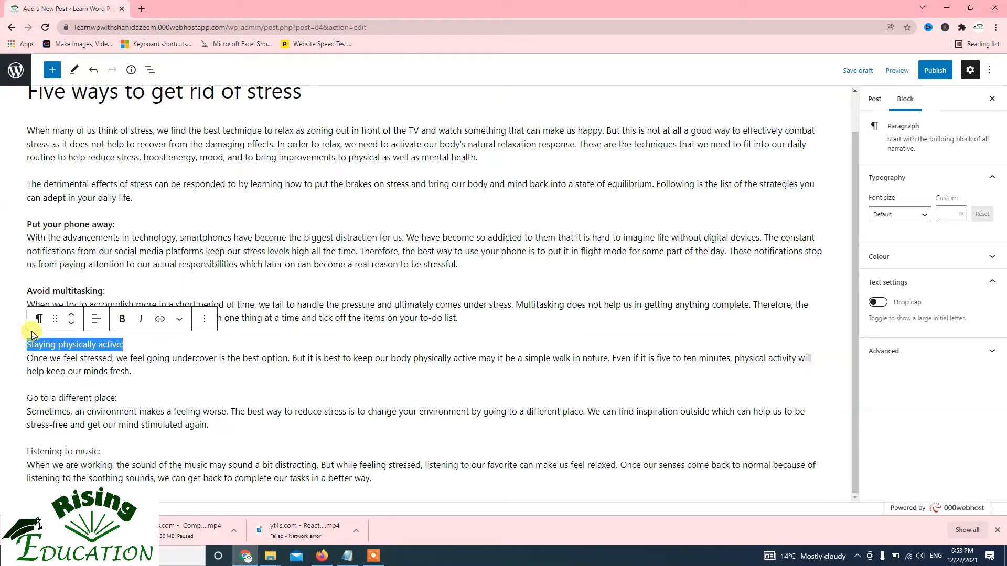
left_click(121, 319)
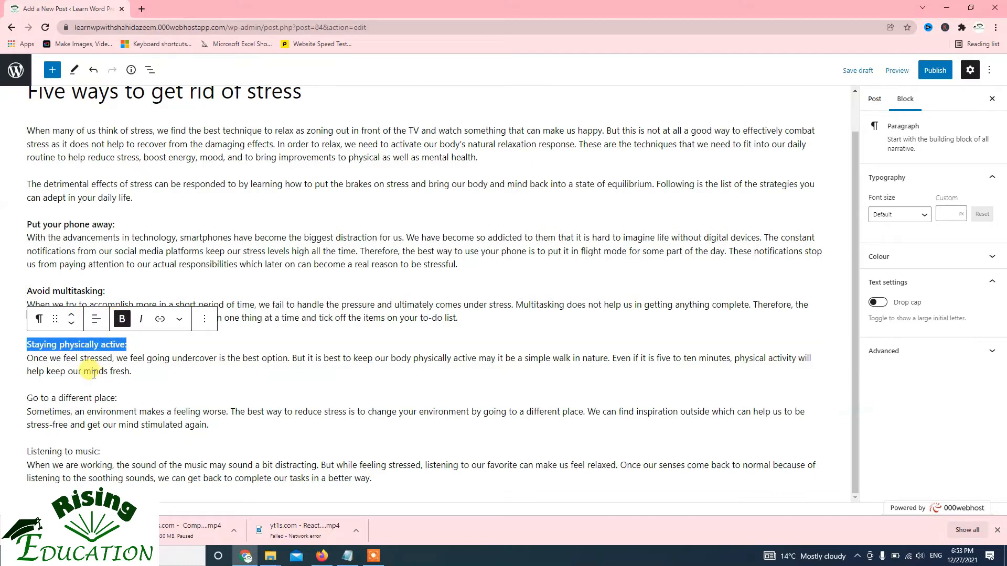
Make the subheadings "Go to a different place:" and "Listening to music:" bold
left_click(116, 398)
left_click_drag(118, 400, 26, 400)
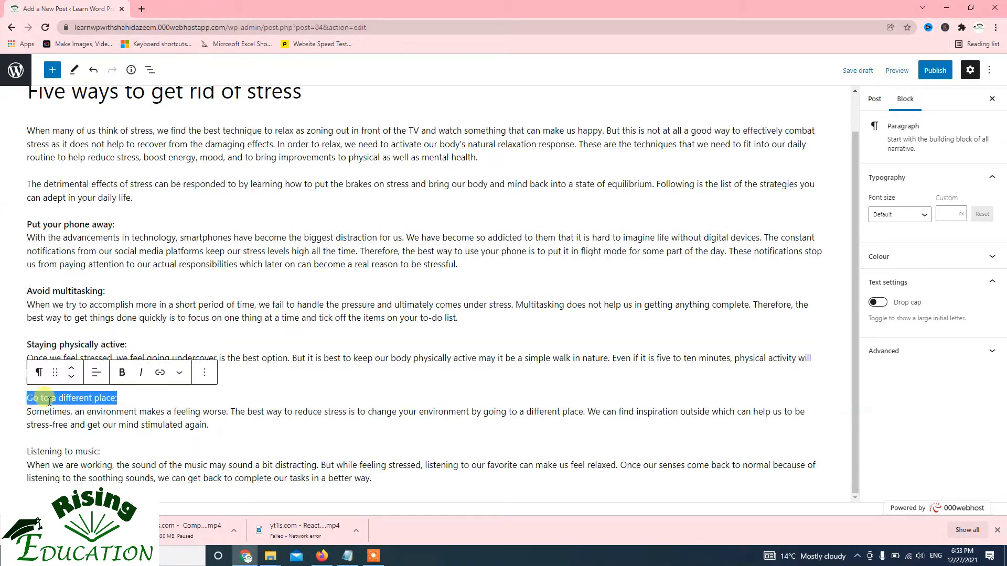
left_click(123, 372)
left_click_drag(125, 450, 24, 452)
left_click(118, 426)
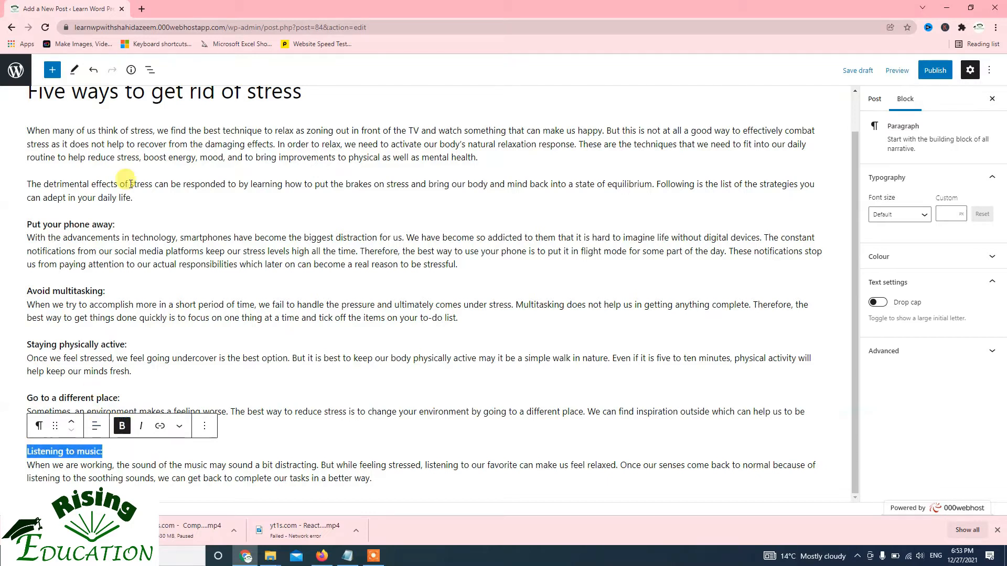
scroll(111, 215, "up", 1)
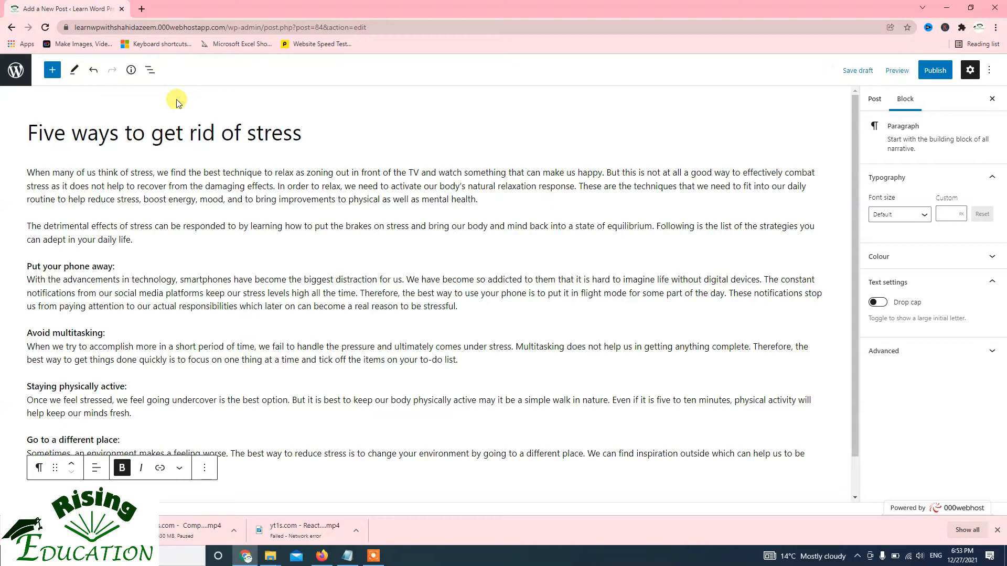
scroll(173, 197, "down", 1)
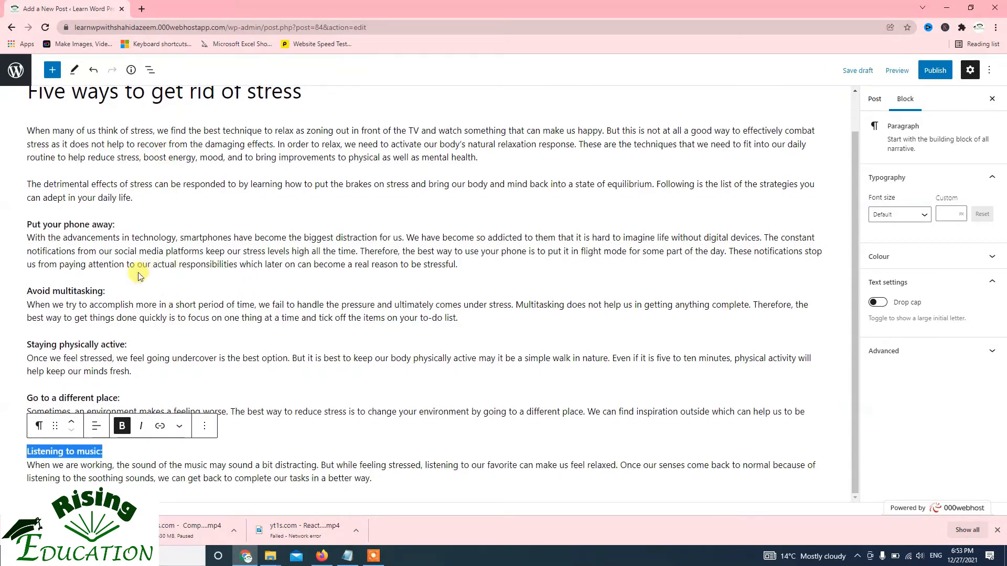
left_click(135, 279)
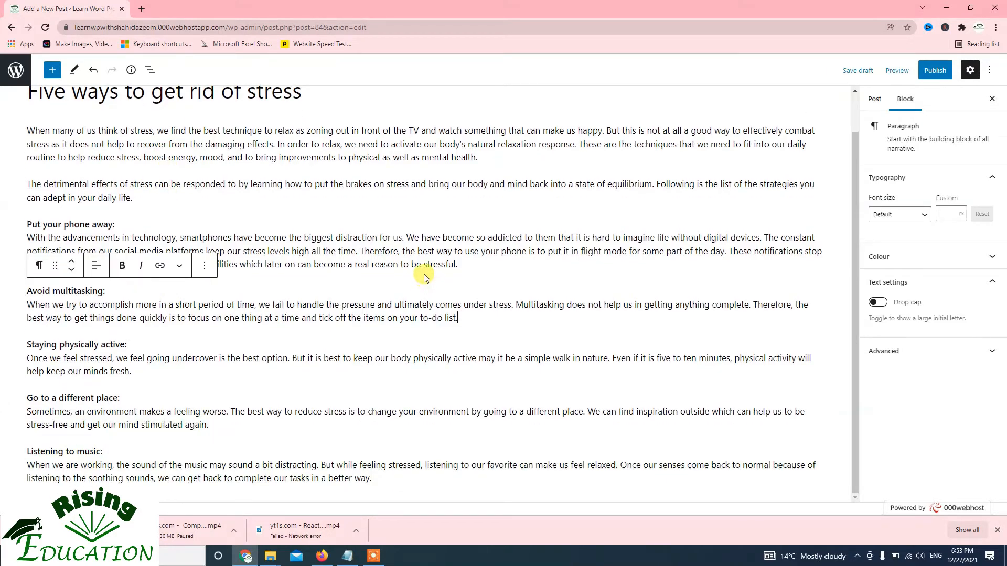
left_click(418, 318)
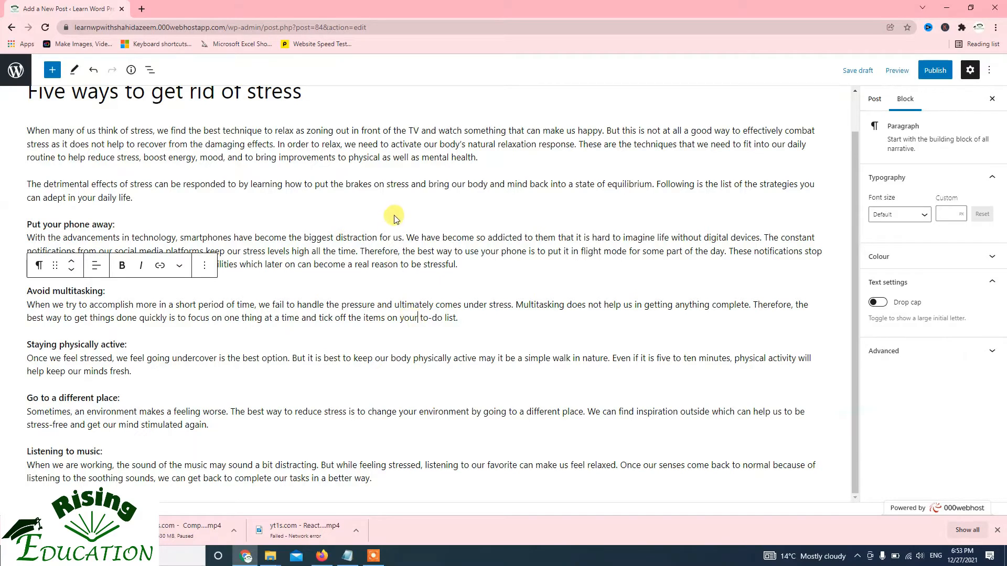
scroll(407, 231, "up", 1)
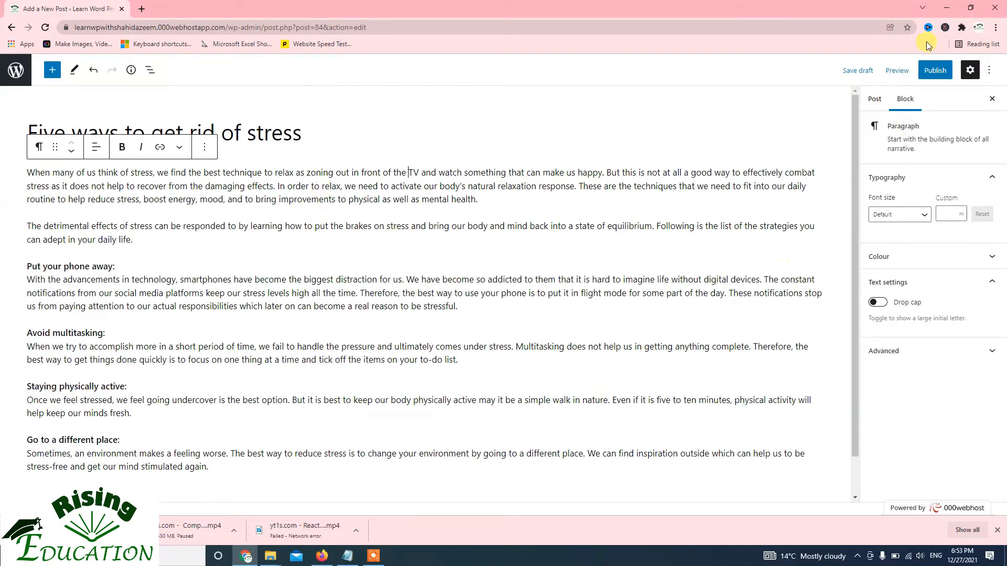
Examine the post's Status & visibility settings, including the visibility choices, post formats and the Pending review option
left_click(874, 99)
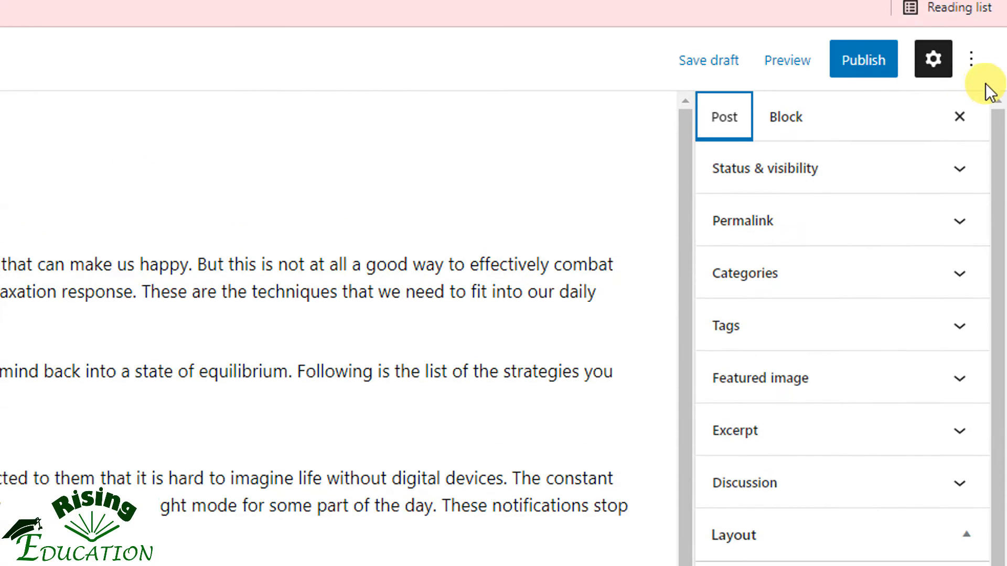
left_click(817, 172)
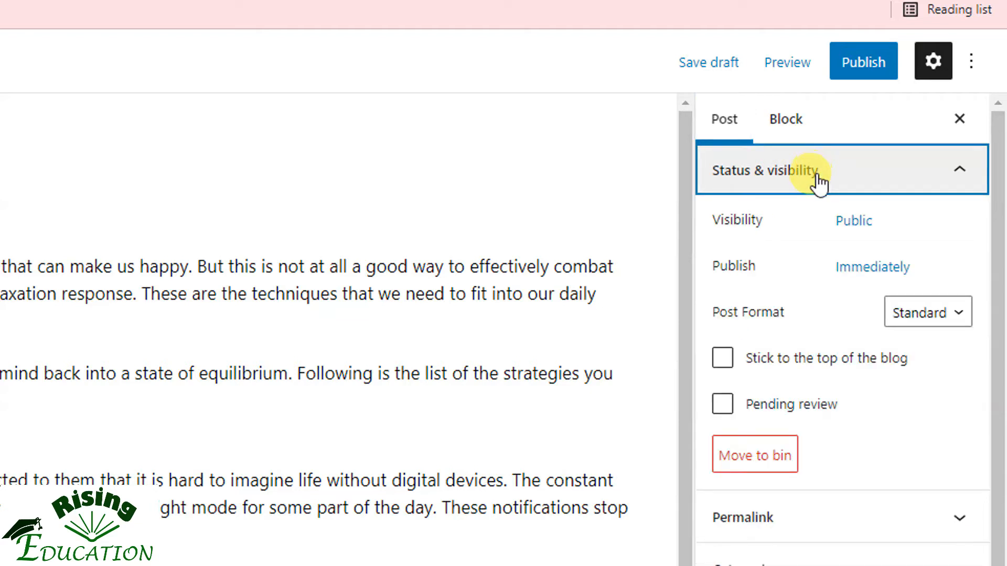
left_click(867, 223)
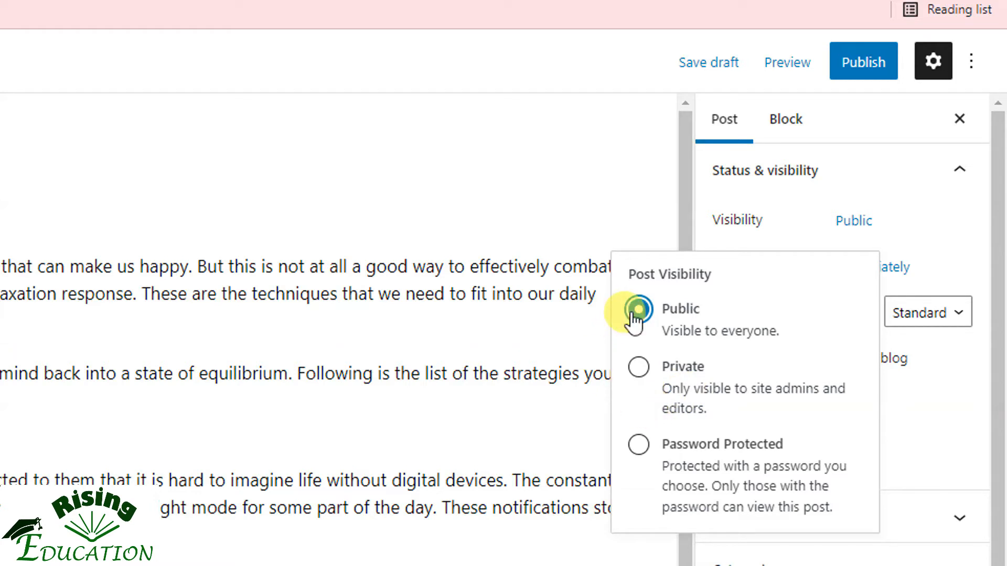
left_click(557, 308)
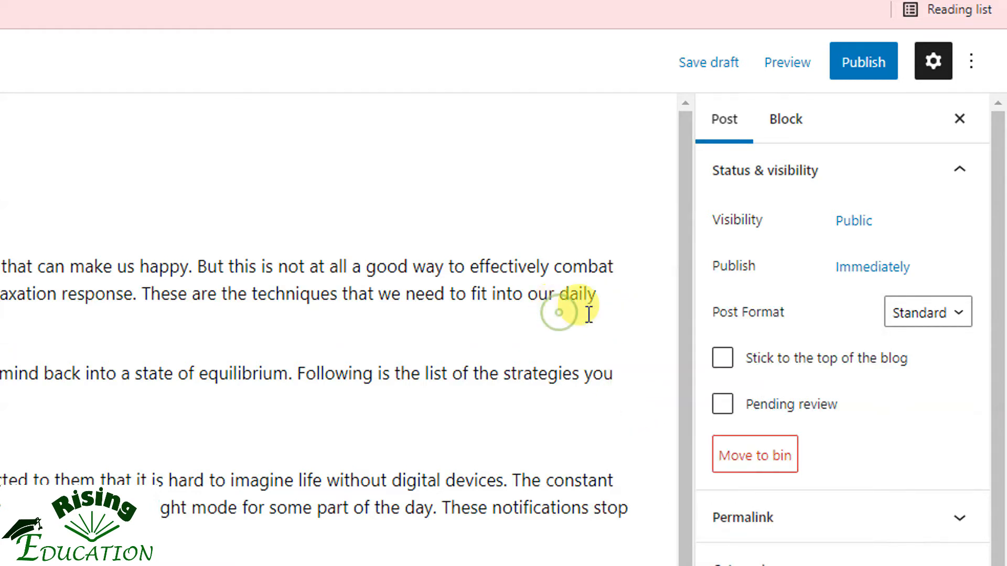
left_click(953, 318)
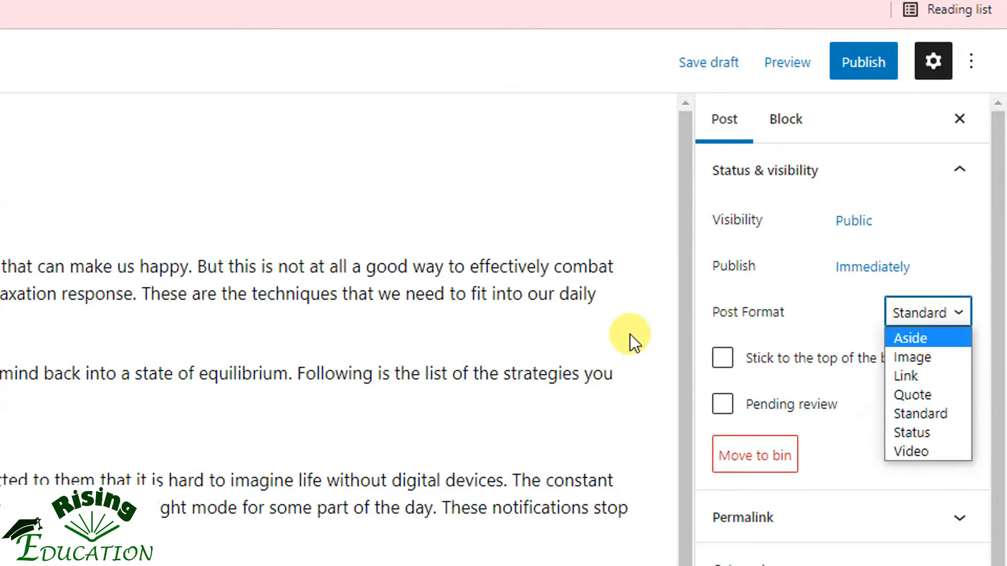
left_click(608, 335)
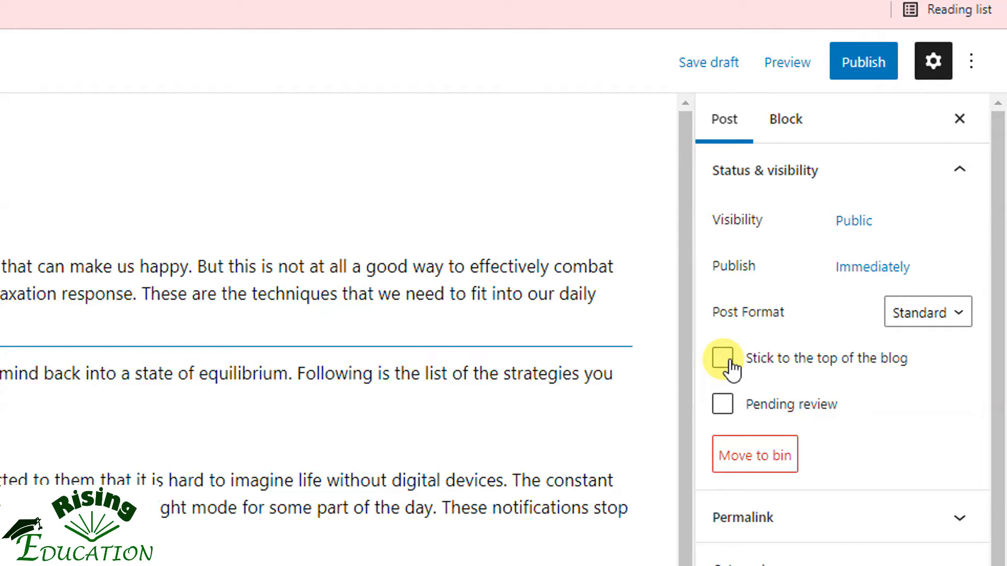
left_click(727, 406)
left_click(727, 410)
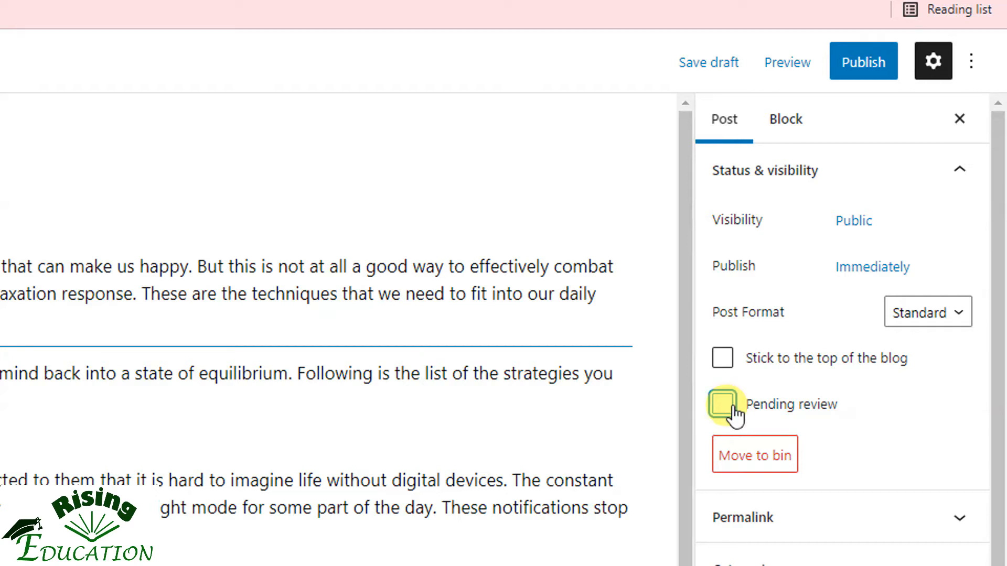
left_click(724, 405)
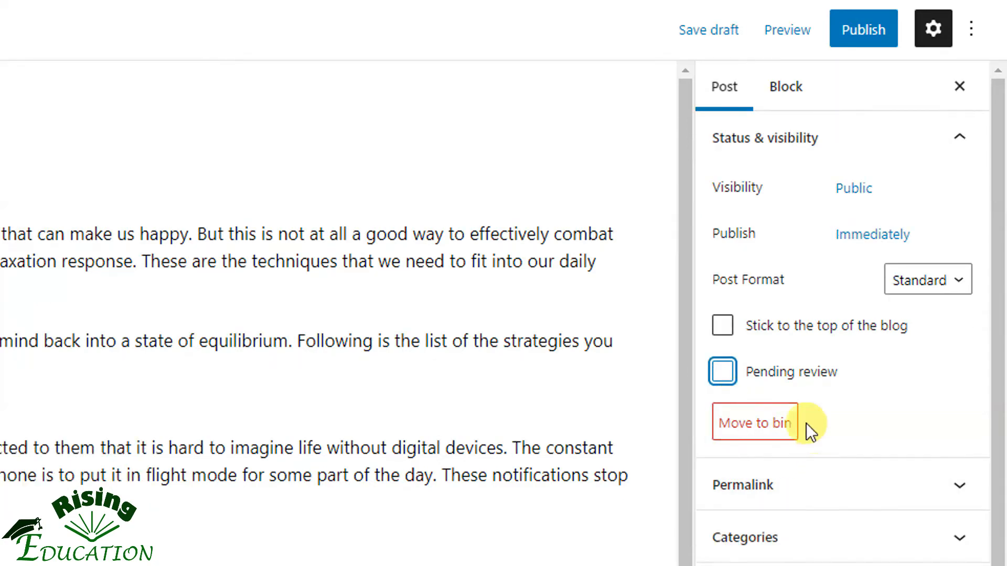
left_click(744, 151)
Copy the link address of the post from its Permalink settings
left_click(760, 191)
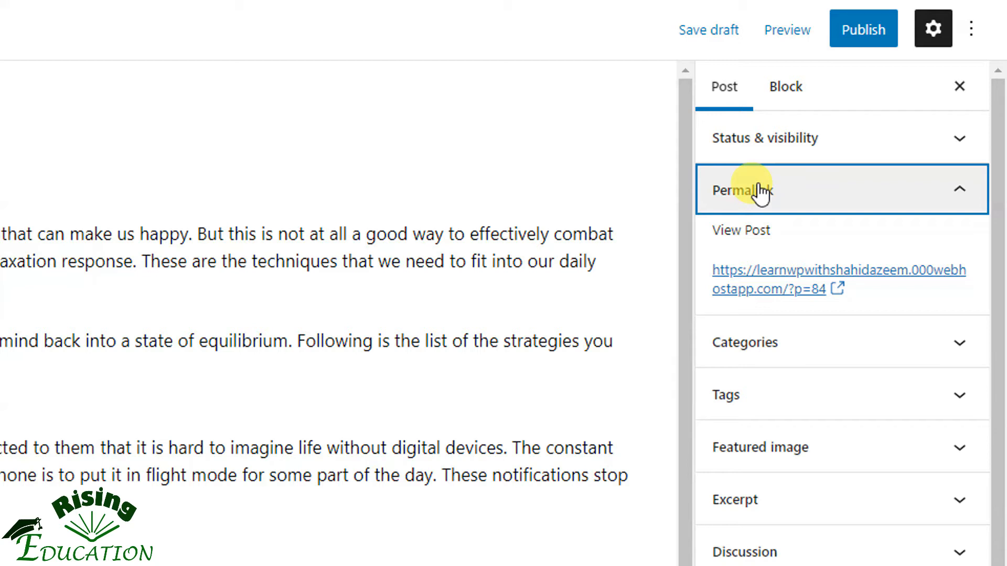
right_click(764, 300)
left_click(524, 316)
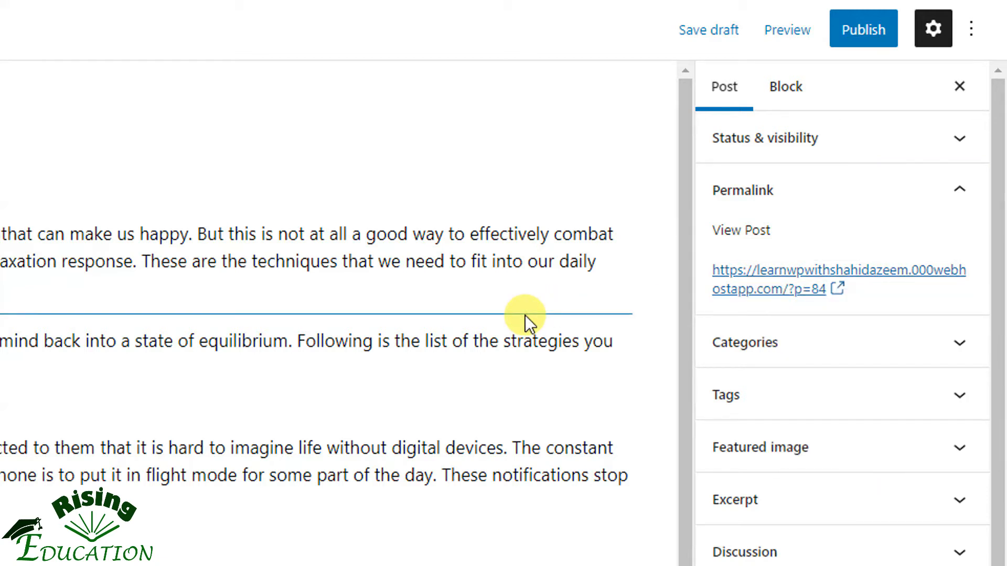
right_click(736, 289)
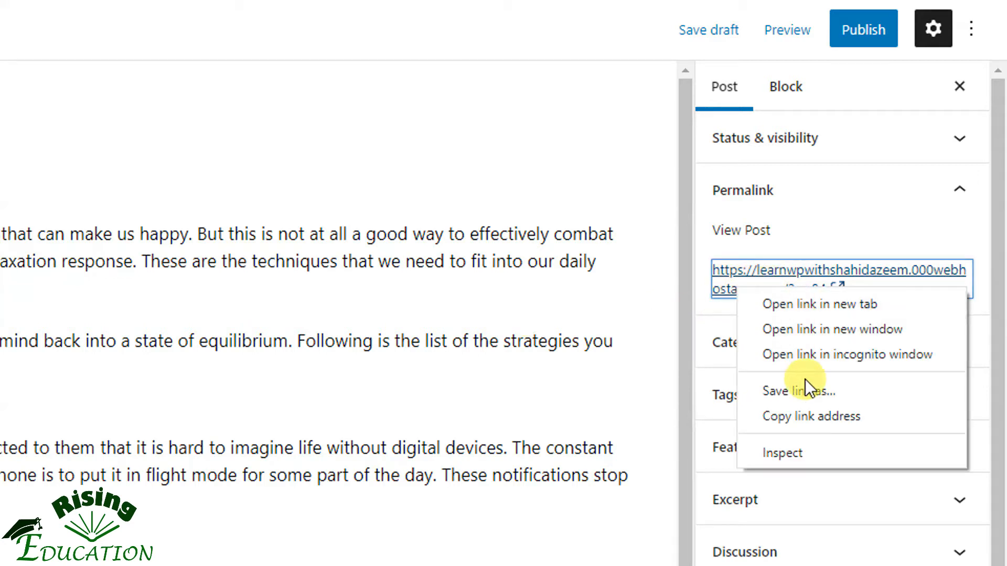
left_click(799, 415)
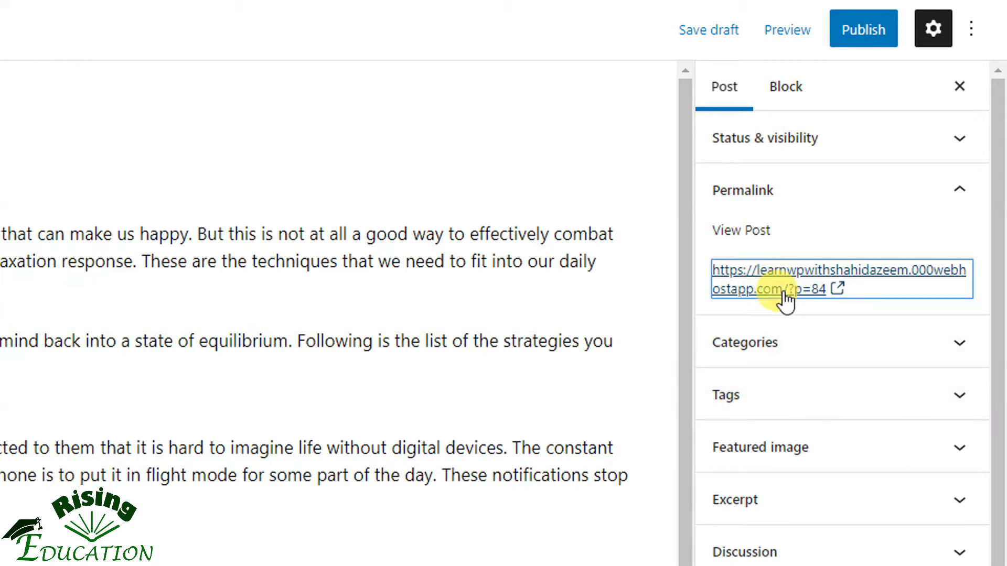
left_click(758, 194)
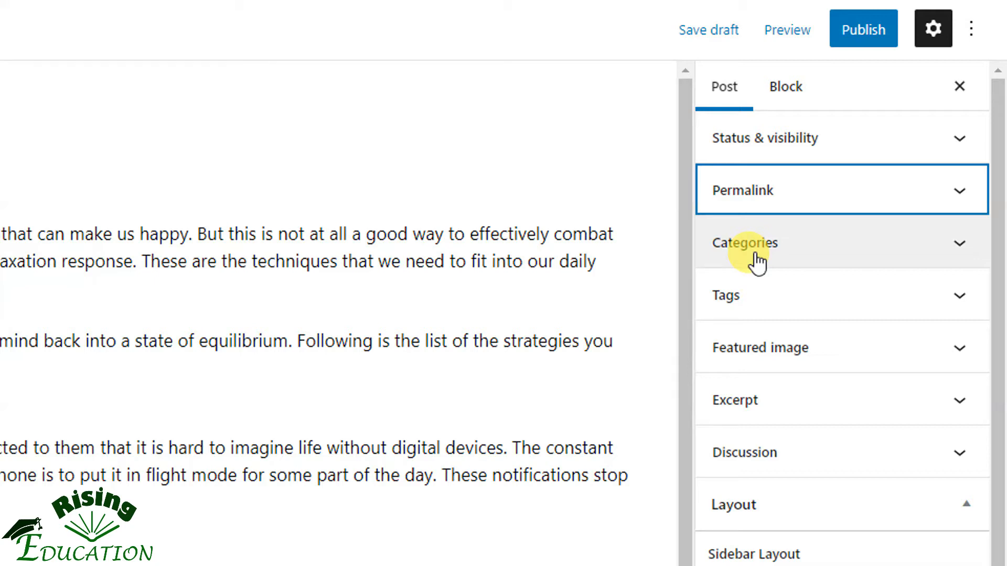
Assign the post to the Motivation category
left_click(756, 260)
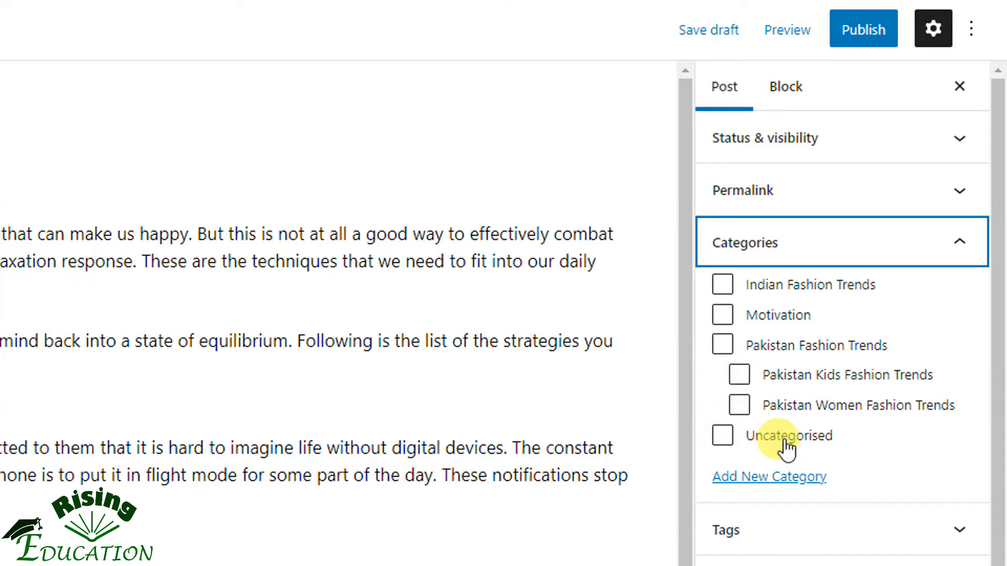
left_click(724, 321)
left_click(731, 252)
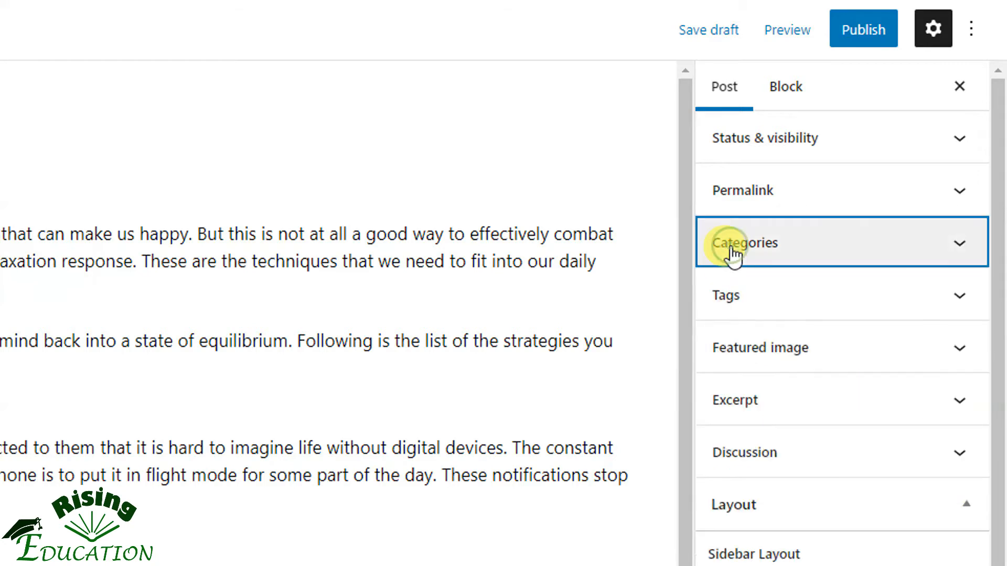
Add the tags "get rid of stress" and "motivation" to the post
left_click(741, 291)
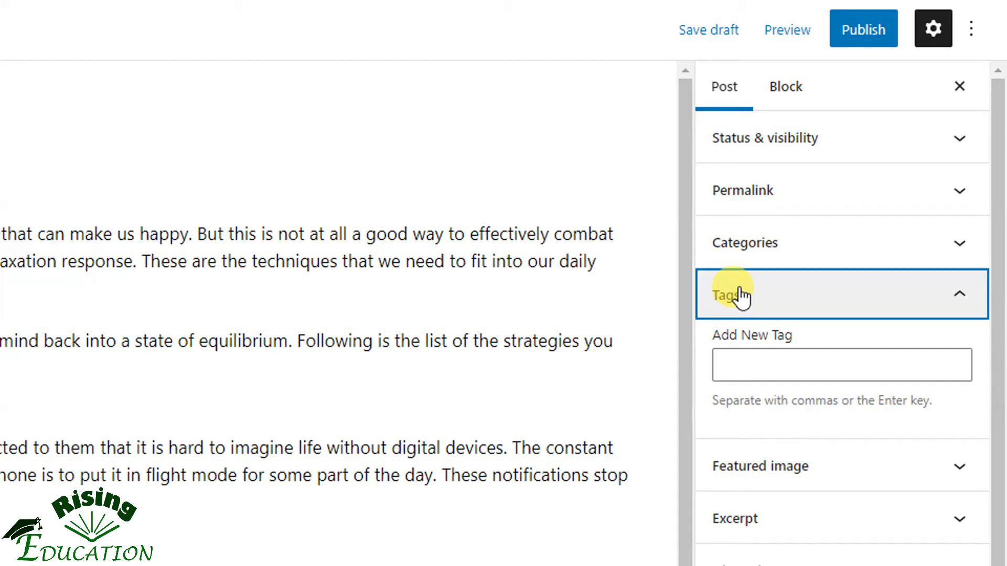
left_click(742, 359)
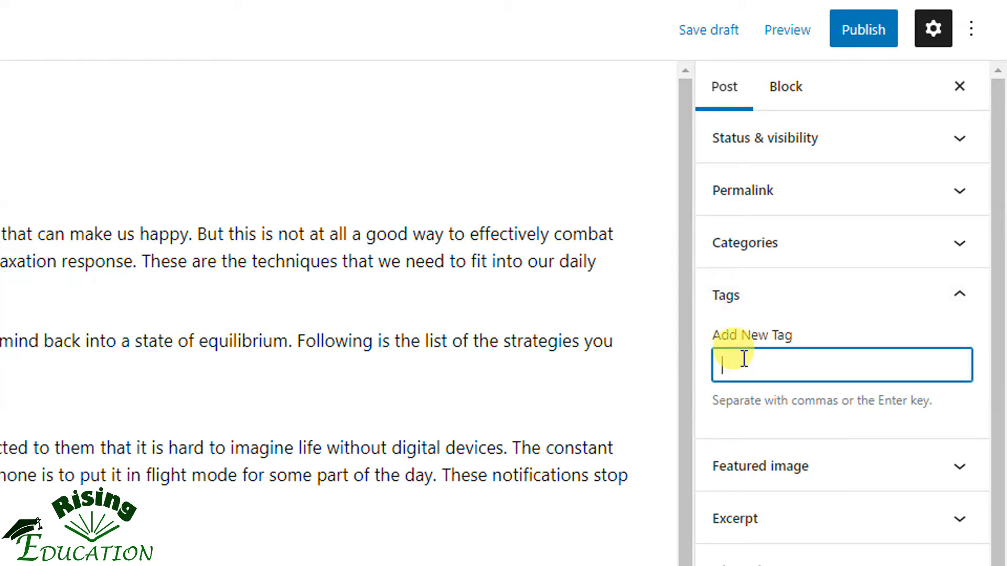
type("get rid of stress")
key("Return")
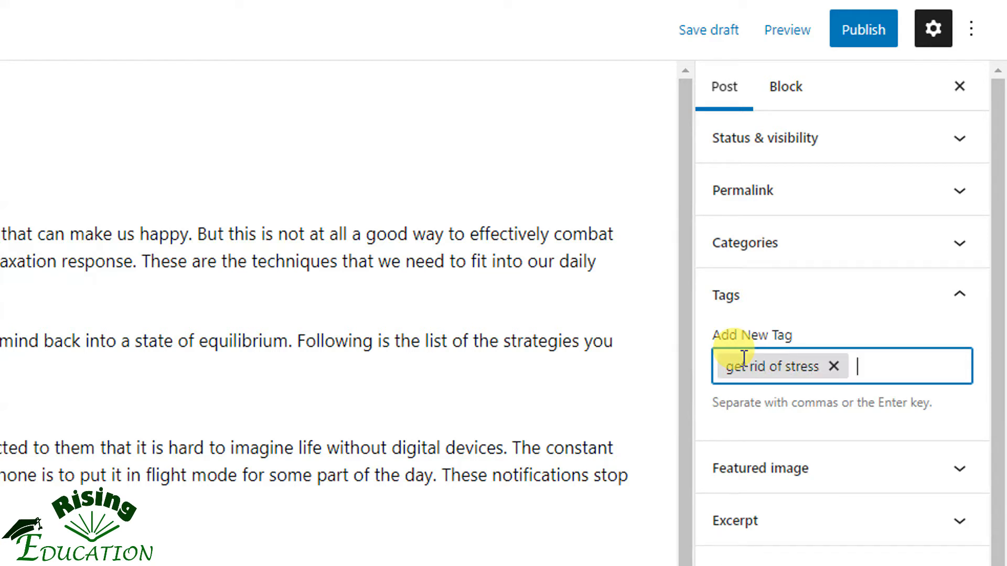
type("motivation")
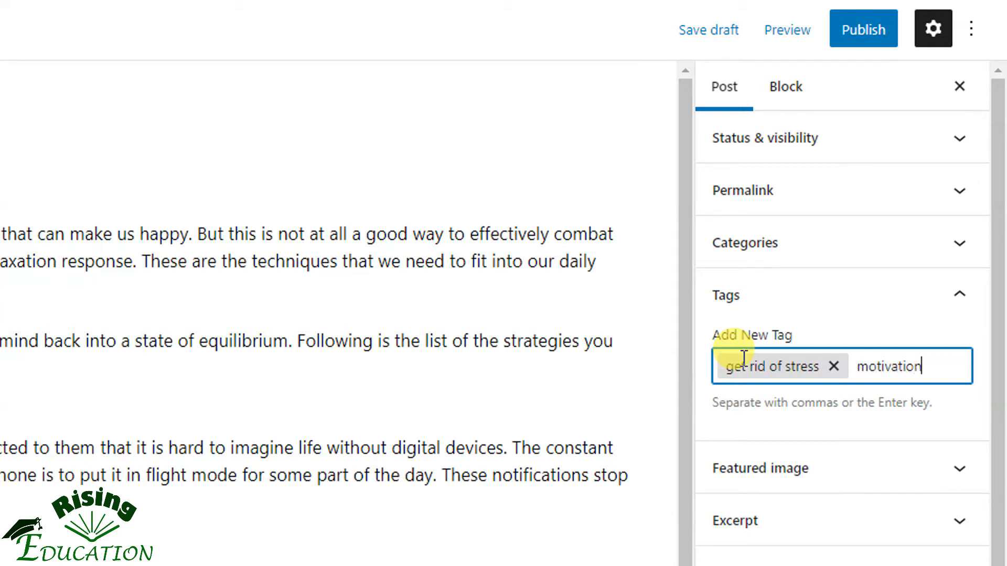
key("Return")
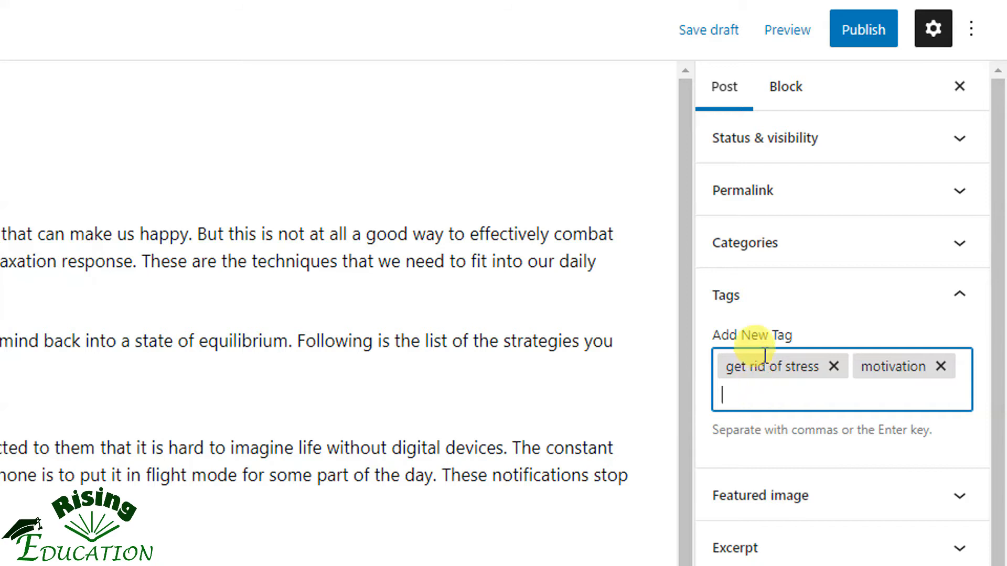
left_click(753, 314)
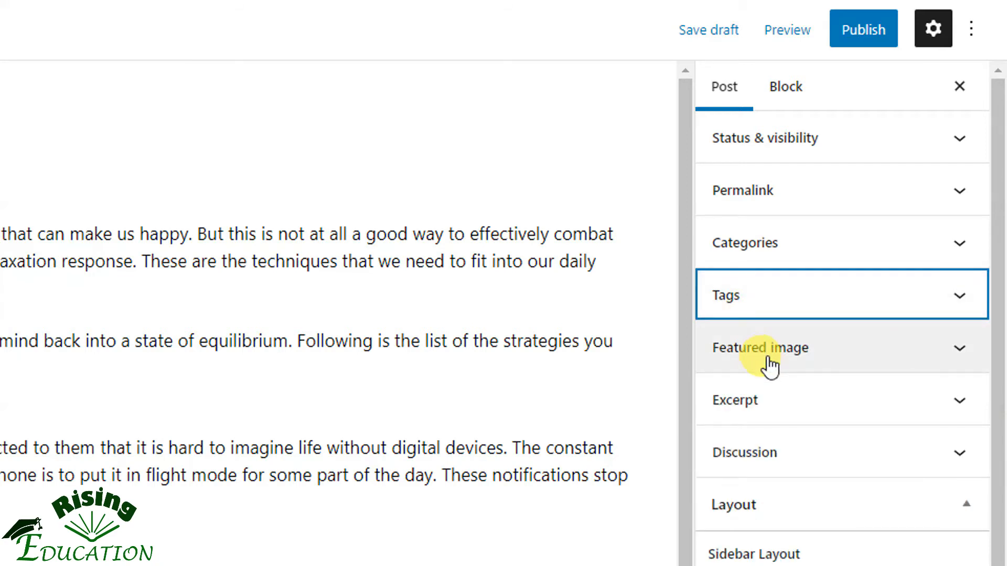
Open the post's Featured image settings and examine how posts on the Being Guru site use featured images
scroll(865, 525, "down", 3)
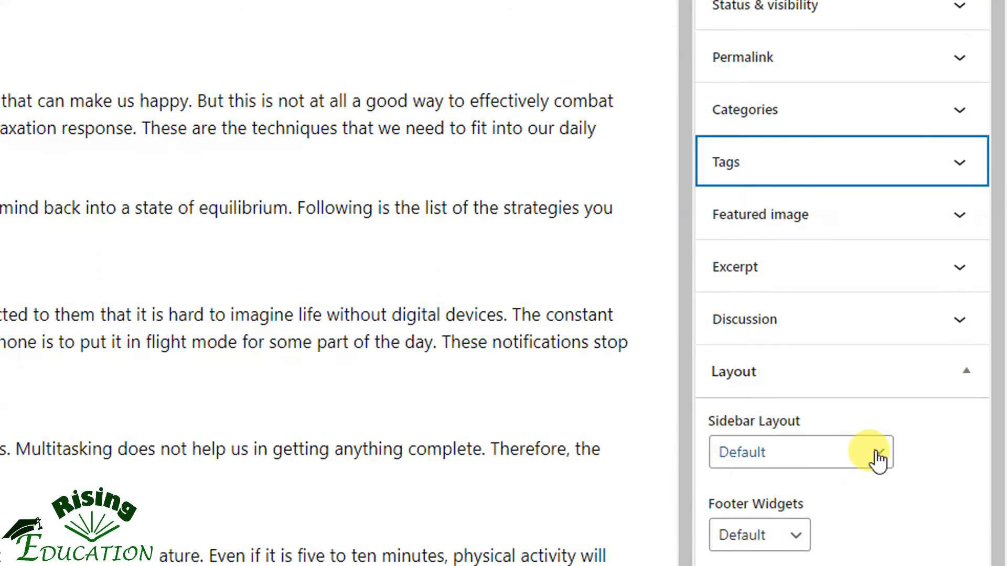
left_click(912, 230)
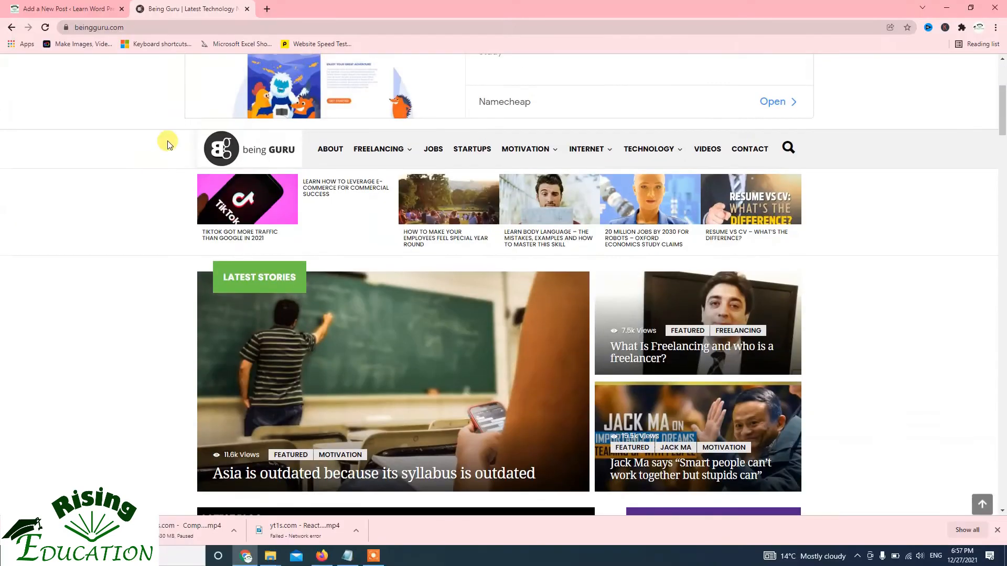
scroll(176, 146, "down", 5)
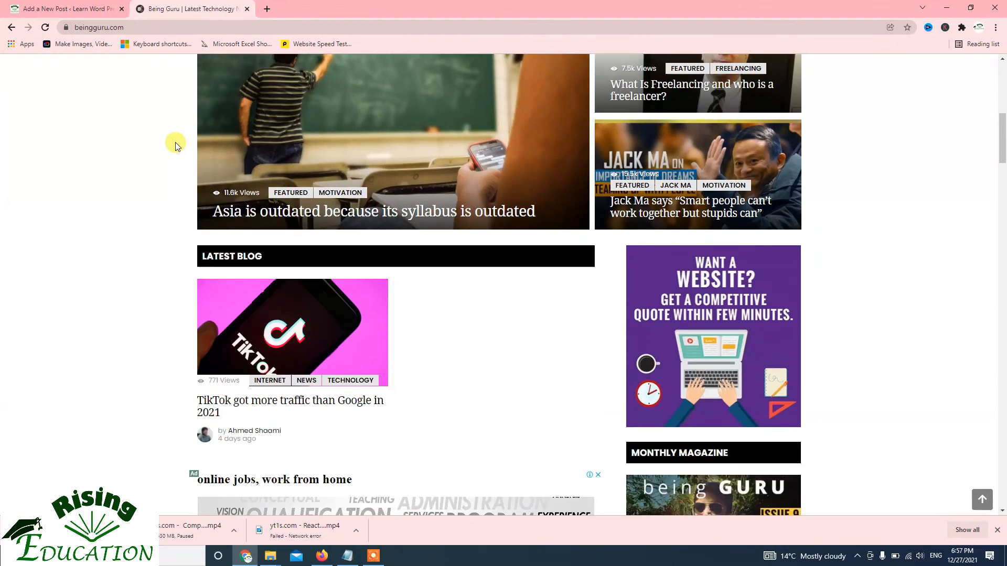
scroll(218, 181, "down", 8)
scroll(218, 177, "down", 1)
scroll(293, 152, "up", 3)
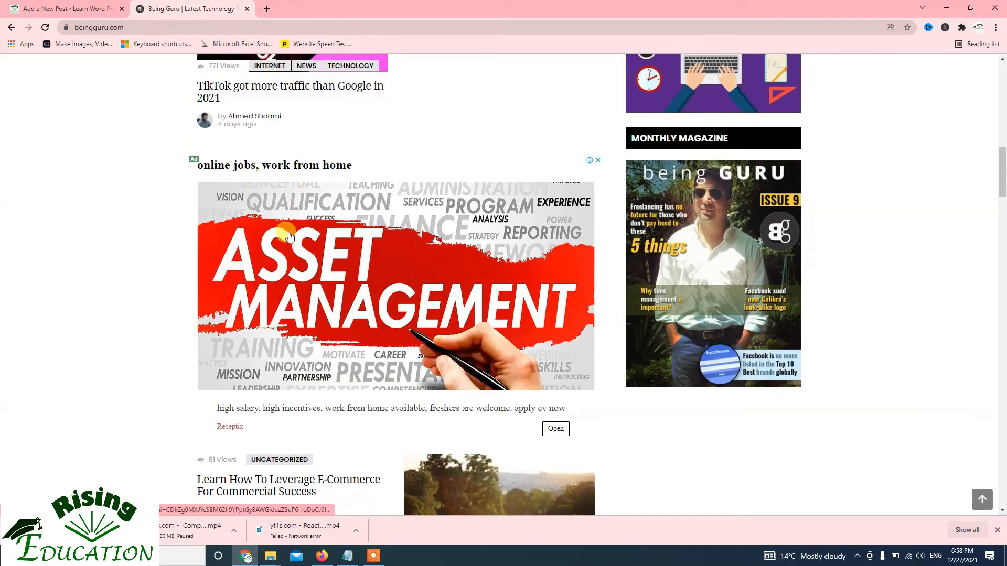
scroll(260, 407, "down", 9)
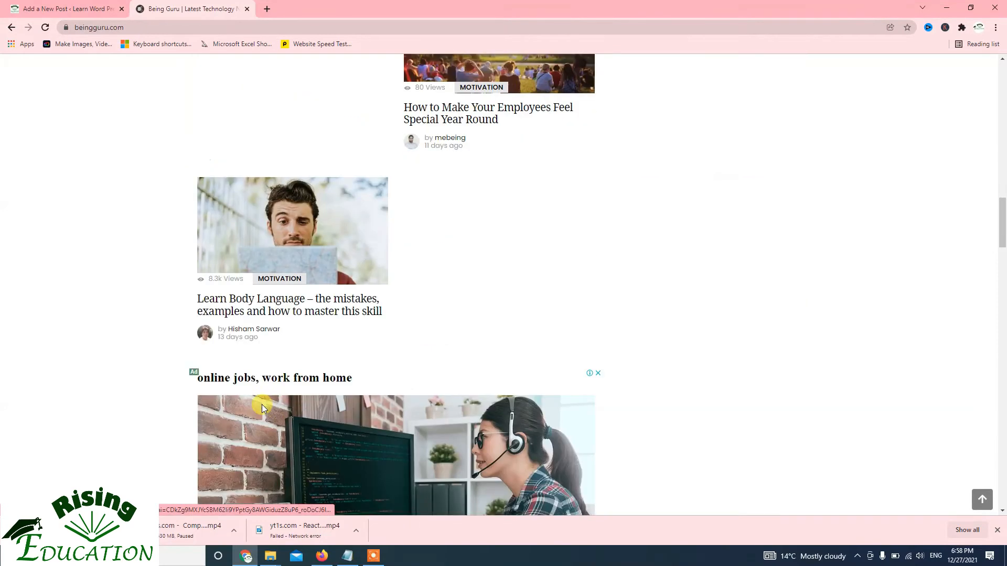
scroll(262, 404, "down", 4)
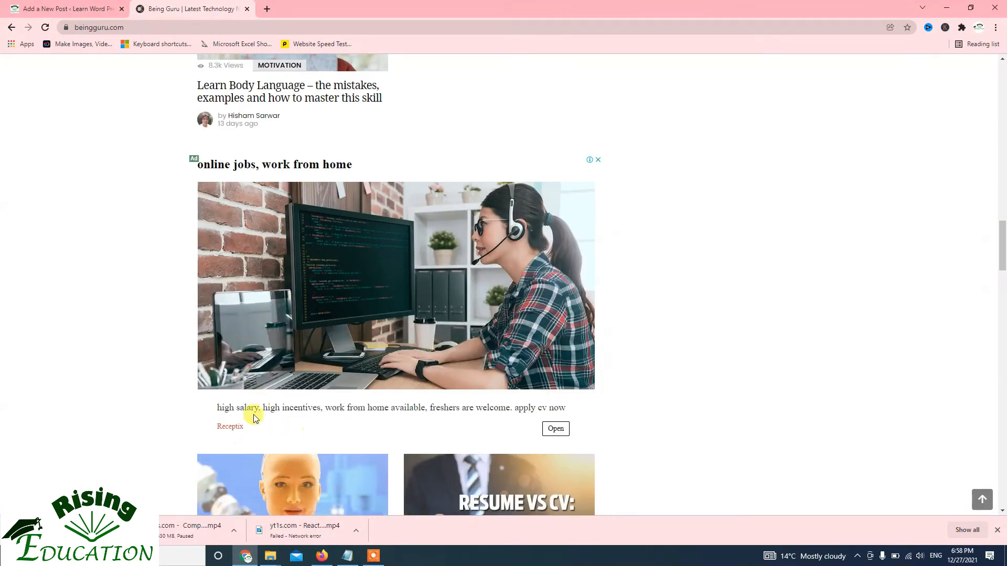
scroll(273, 409, "down", 6)
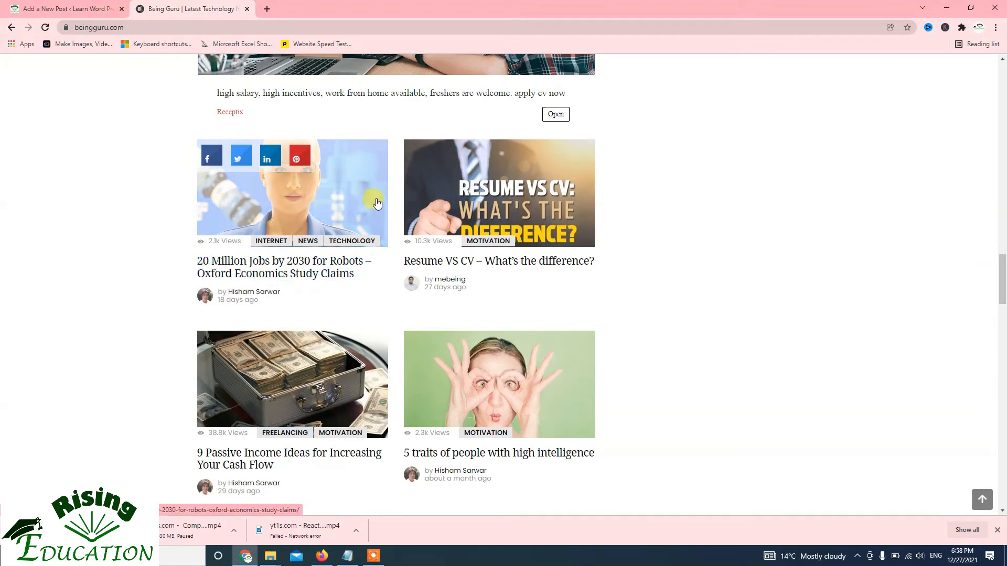
left_click(100, 9)
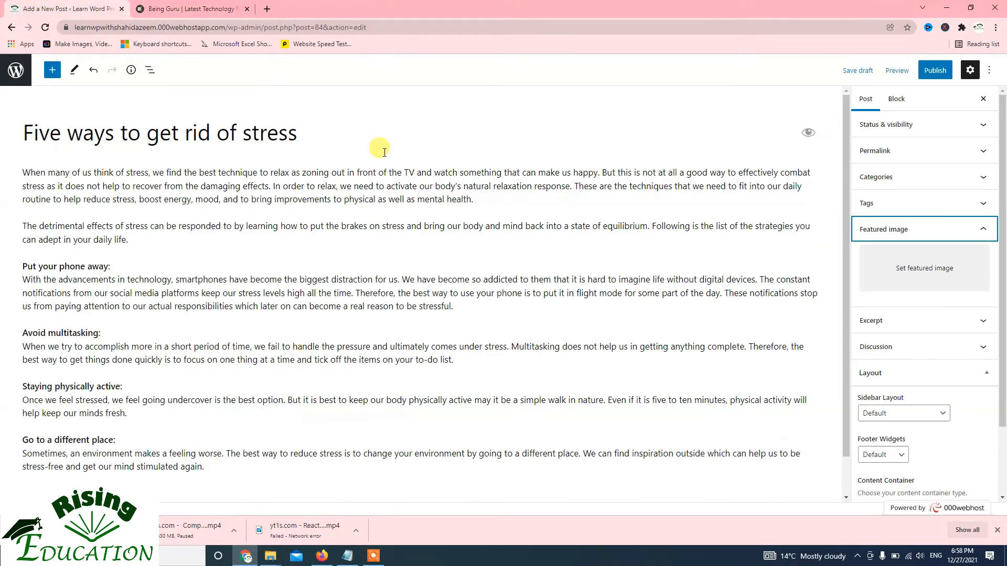
Upload stress-1-758x506.jpeg from the Desktop folder as the image for the post's featured image
left_click(935, 279)
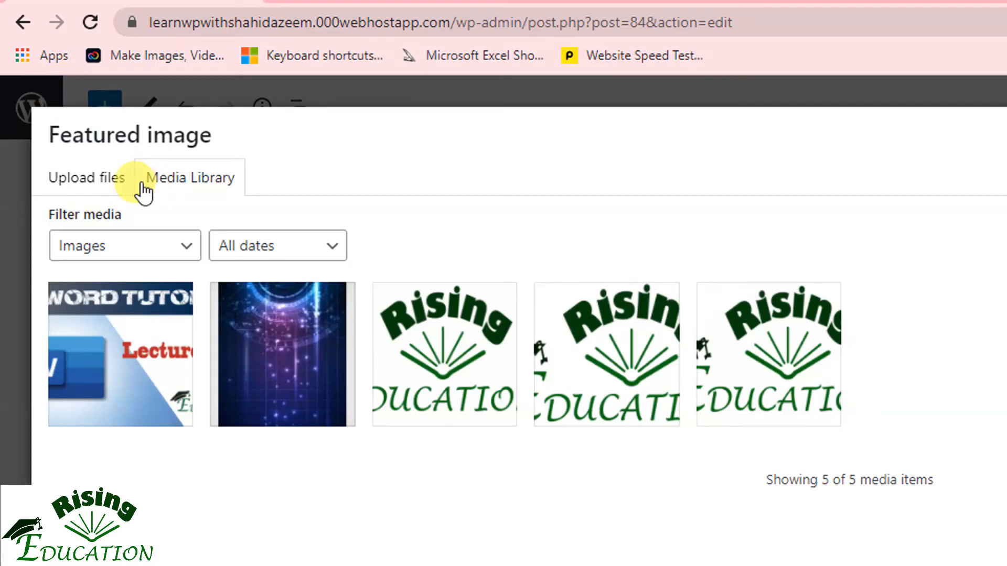
left_click(111, 181)
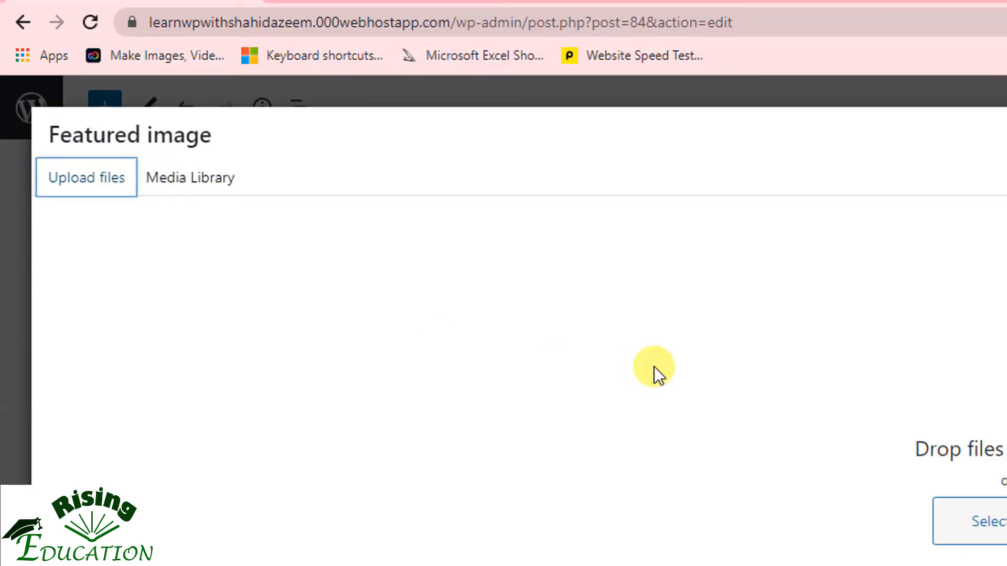
left_click(693, 349)
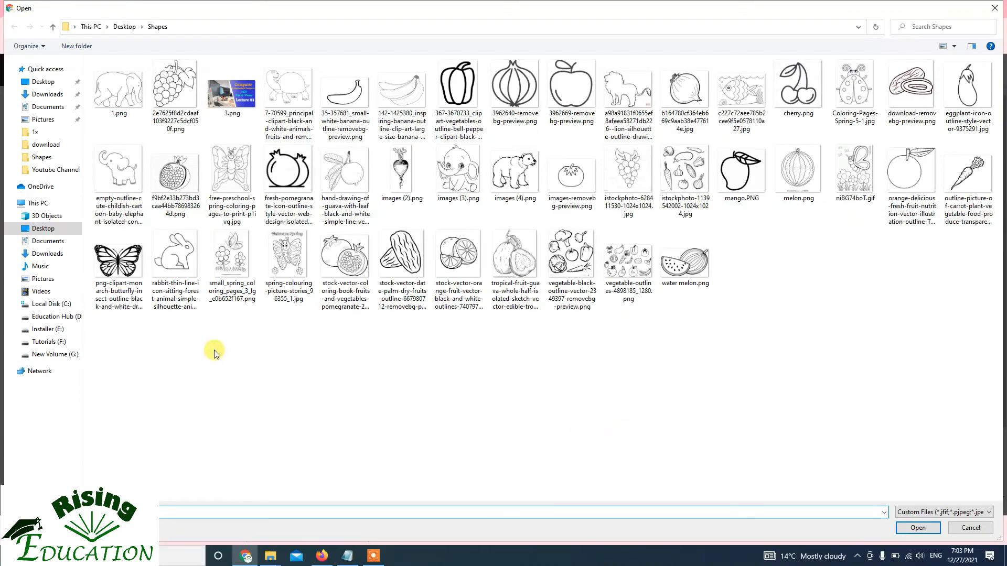
left_click(49, 231)
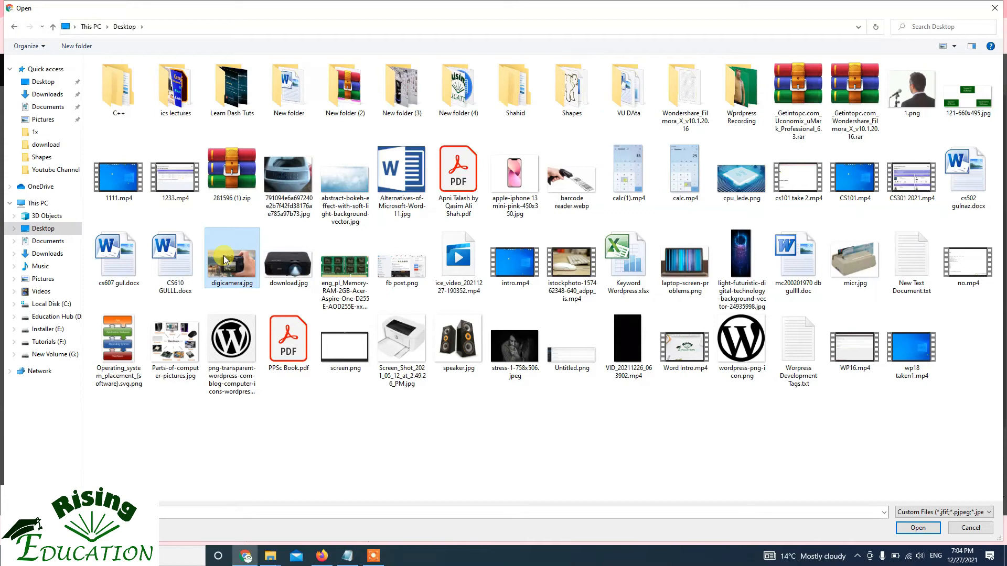
left_click(382, 350)
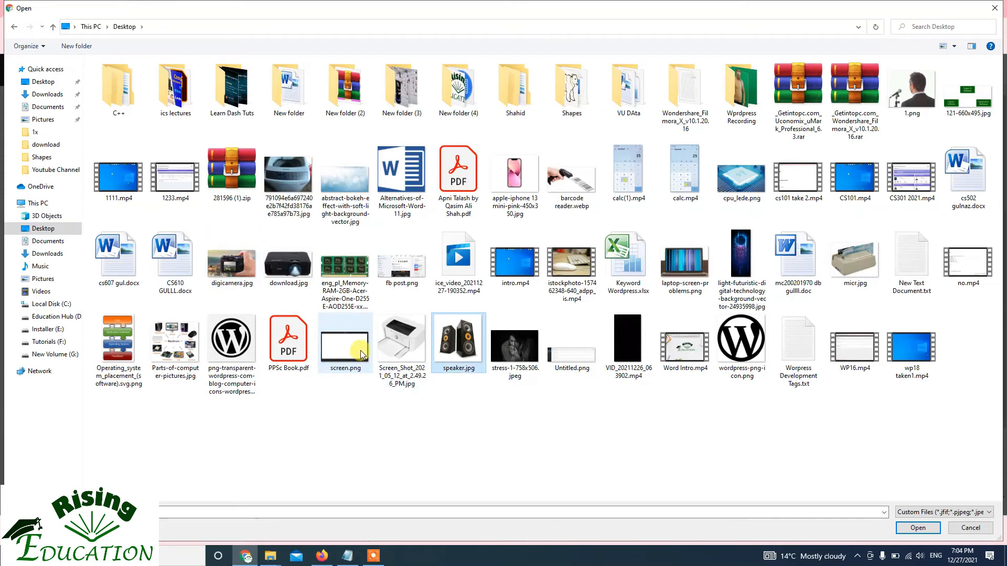
left_click(515, 344)
double_click(515, 342)
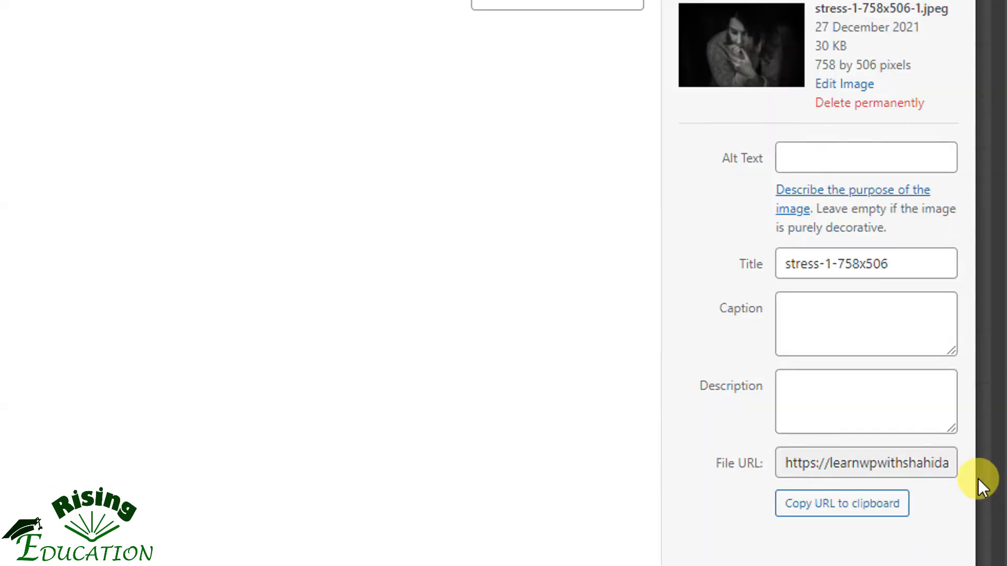
Set the uploaded image's alt text to "Strees"
left_click(847, 157)
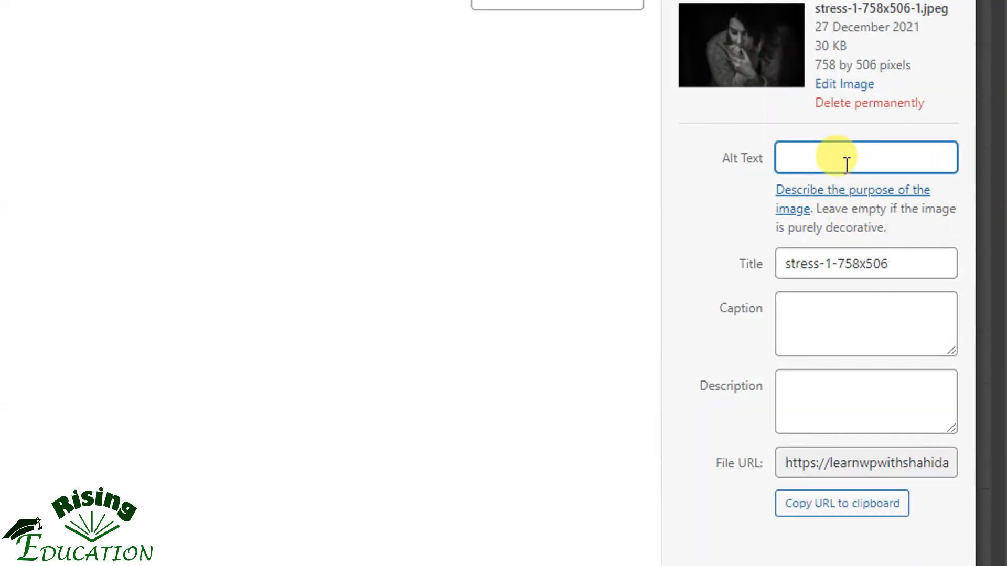
type("Strees")
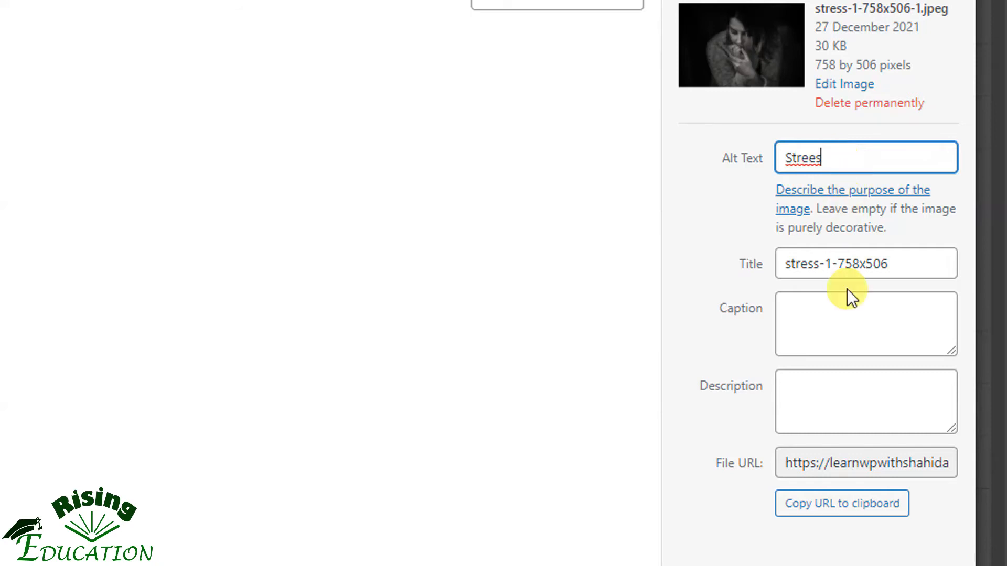
Enter "How to get rid of stress" as the image's caption and reuse the same text as its description
left_click(855, 314)
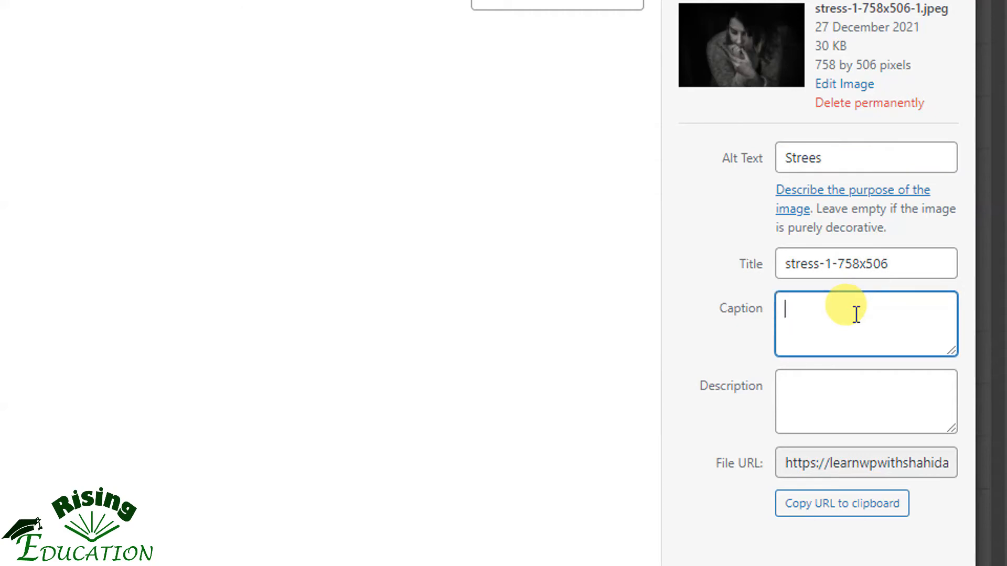
type("How to getrid of stress")
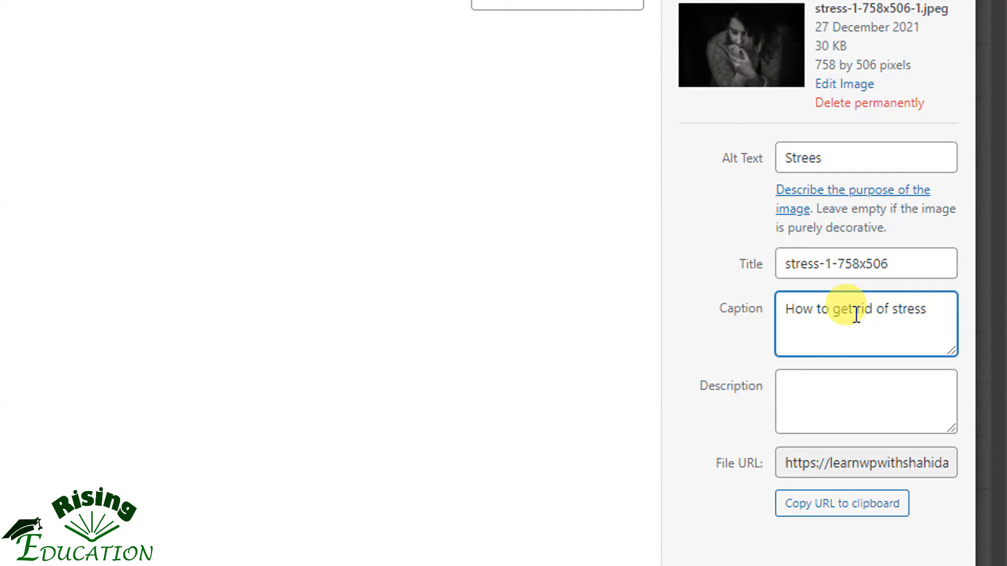
key("ctrl+a")
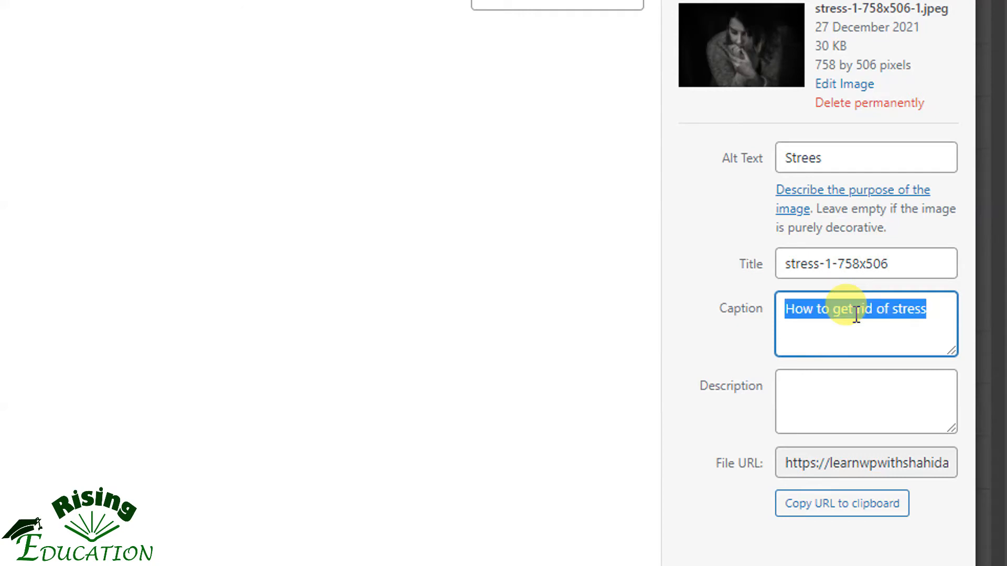
left_click(895, 392)
type("How to get rid of stress")
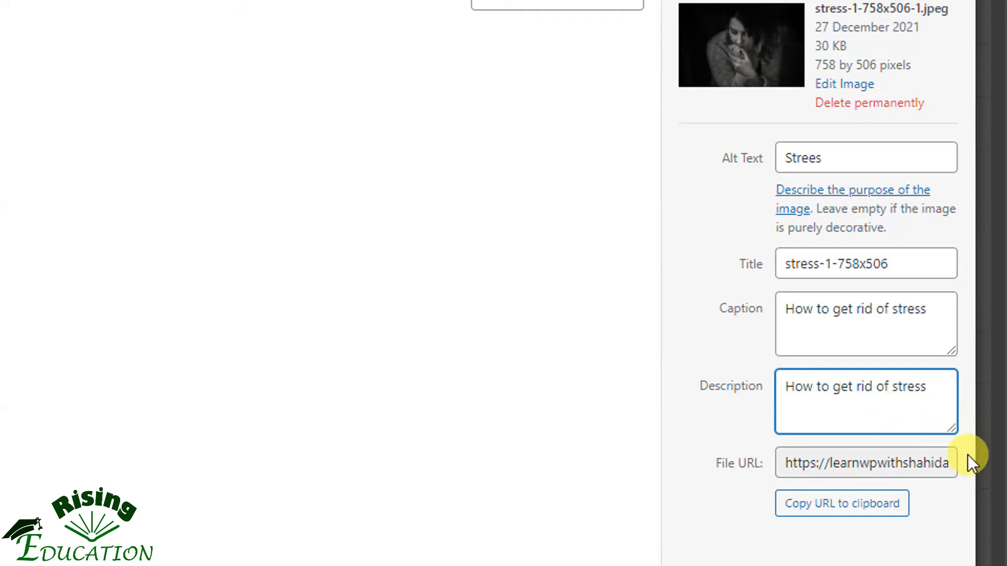
Set the uploaded stress image as the post's featured image
scroll(902, 367, "down", 1)
scroll(901, 483, "down", 4)
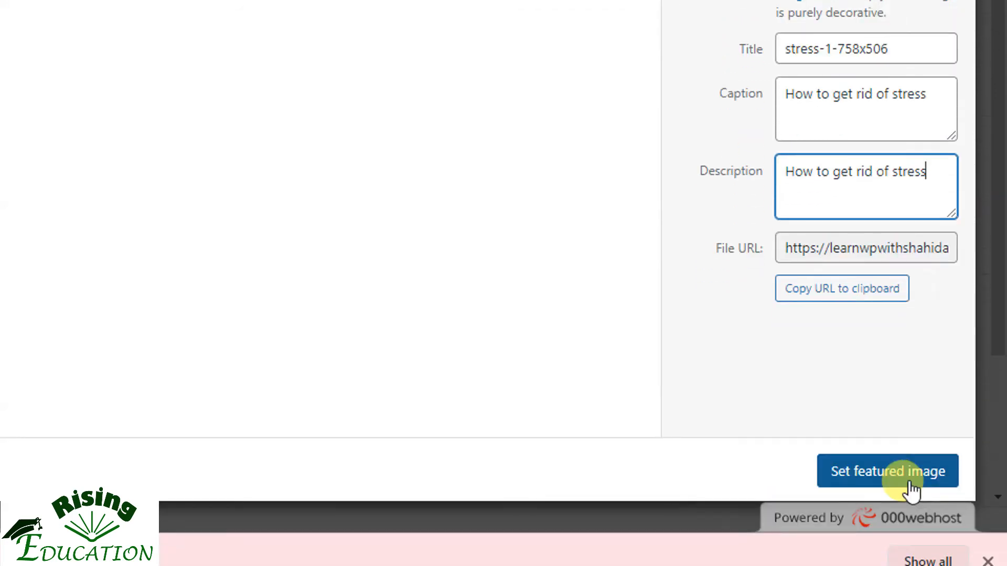
left_click(877, 478)
scroll(715, 443, "up", 3)
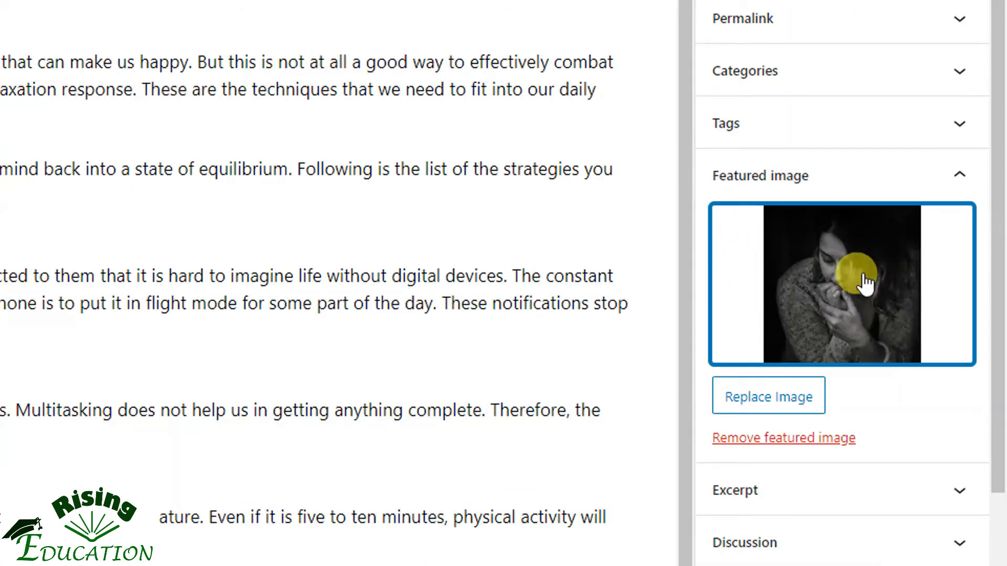
Open the post's Excerpt settings and check the post listings on the Being Guru site for excerpts
left_click(854, 494)
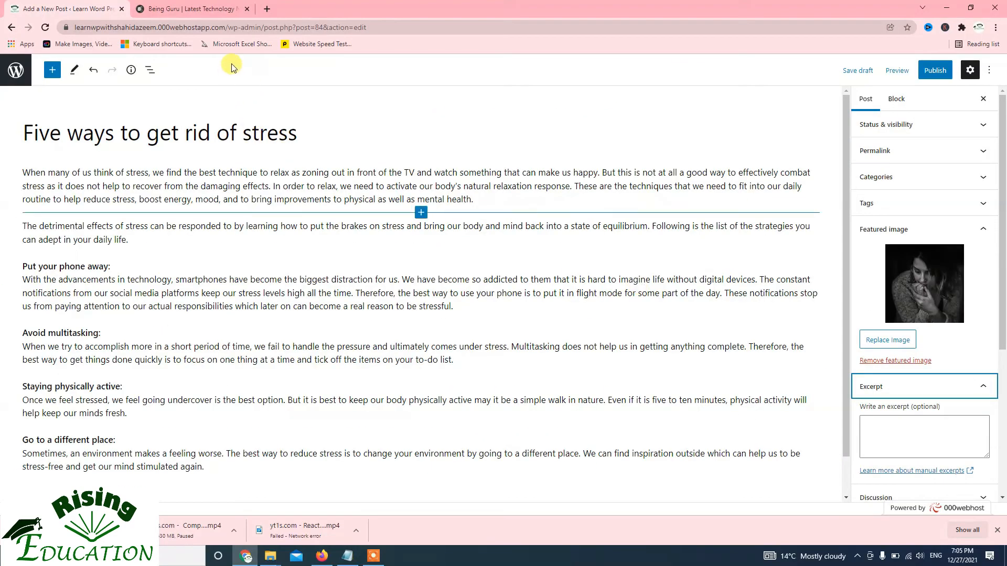
left_click(181, 8)
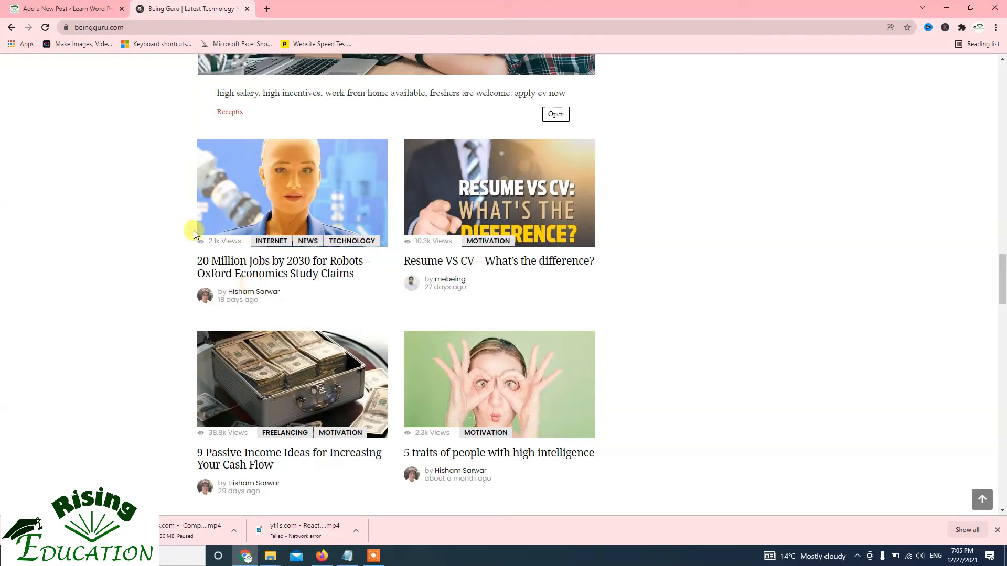
left_click(32, 9)
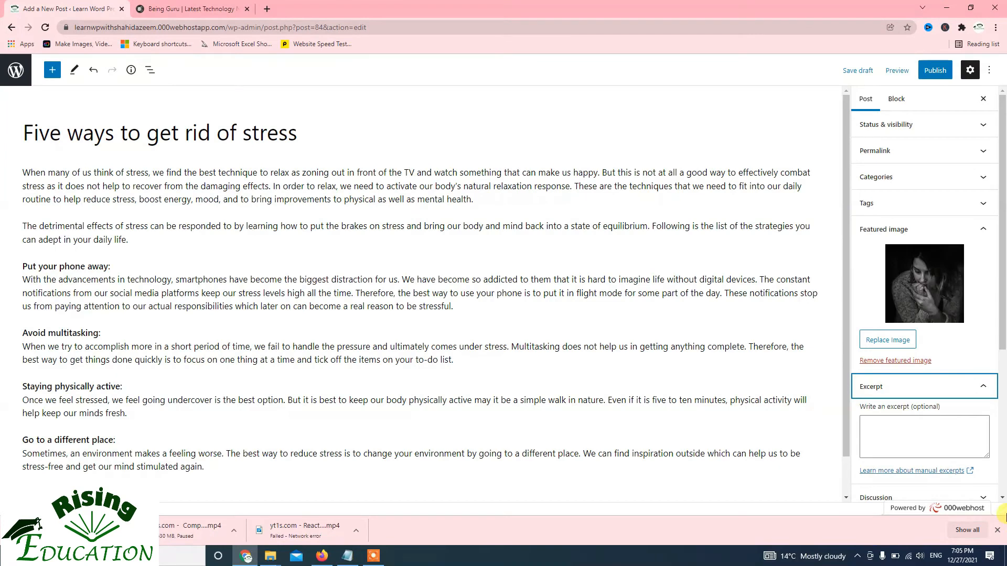
Disallow pingbacks and trackbacks in the post's Discussion settings
scroll(896, 432, "down", 2)
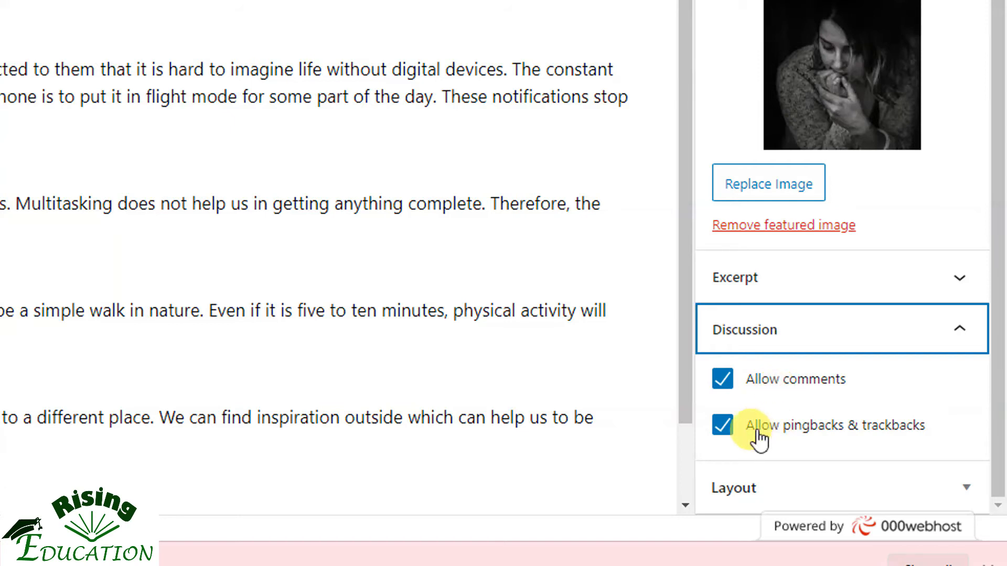
left_click(722, 434)
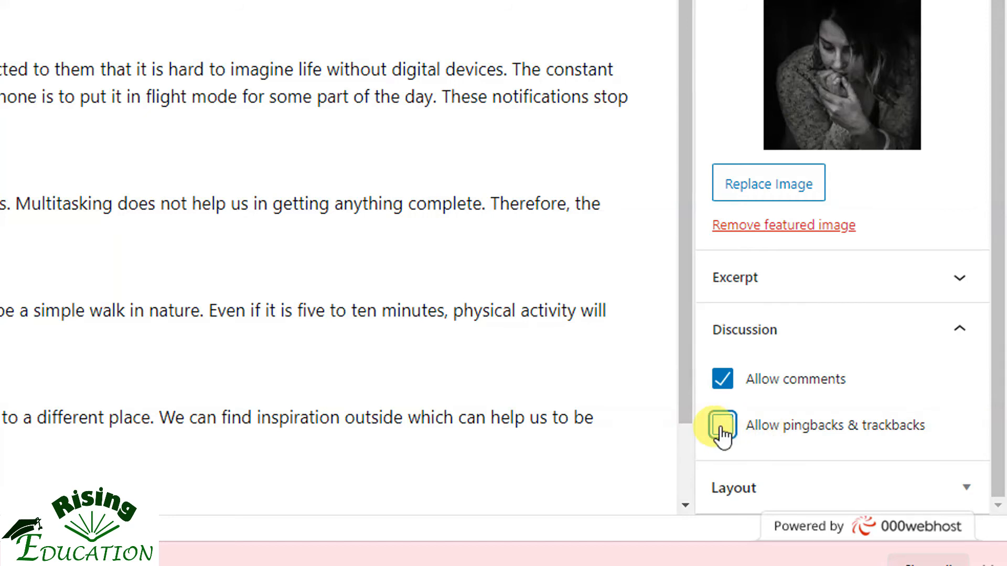
left_click(720, 334)
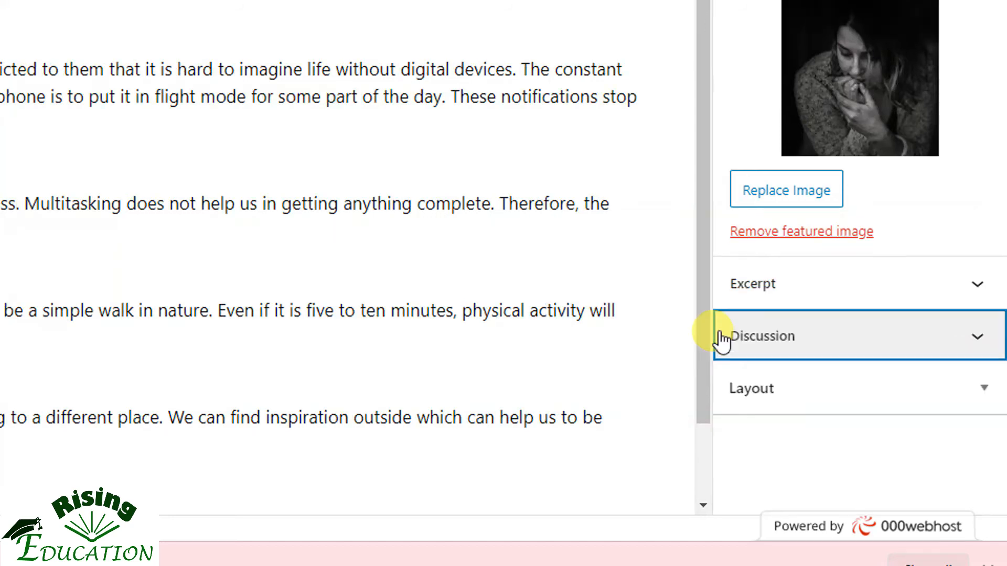
Examine the Sidebar Layout, Footer Widgets and Content Container choices in the post's Layout settings, keeping each at Default
left_click(754, 400)
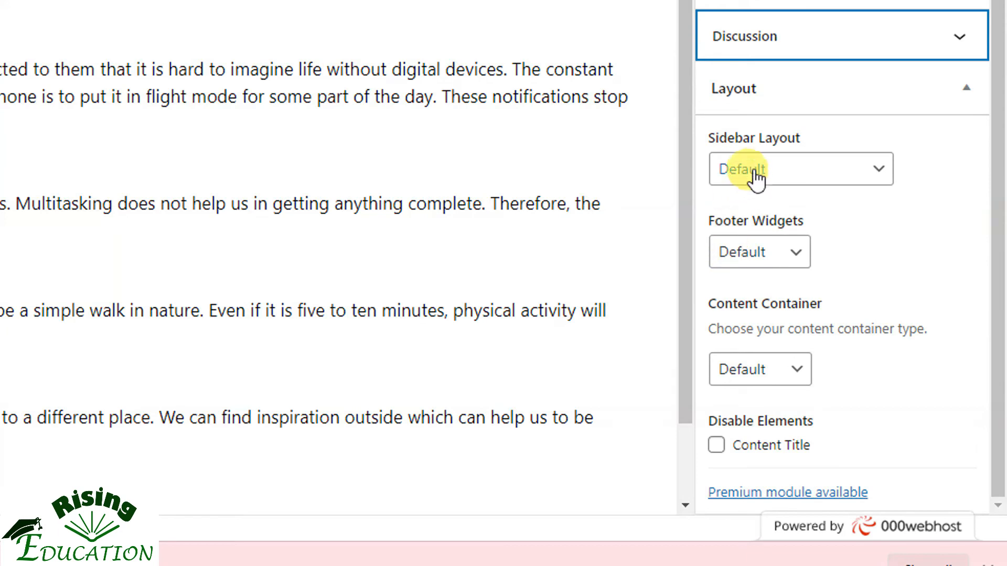
left_click(755, 173)
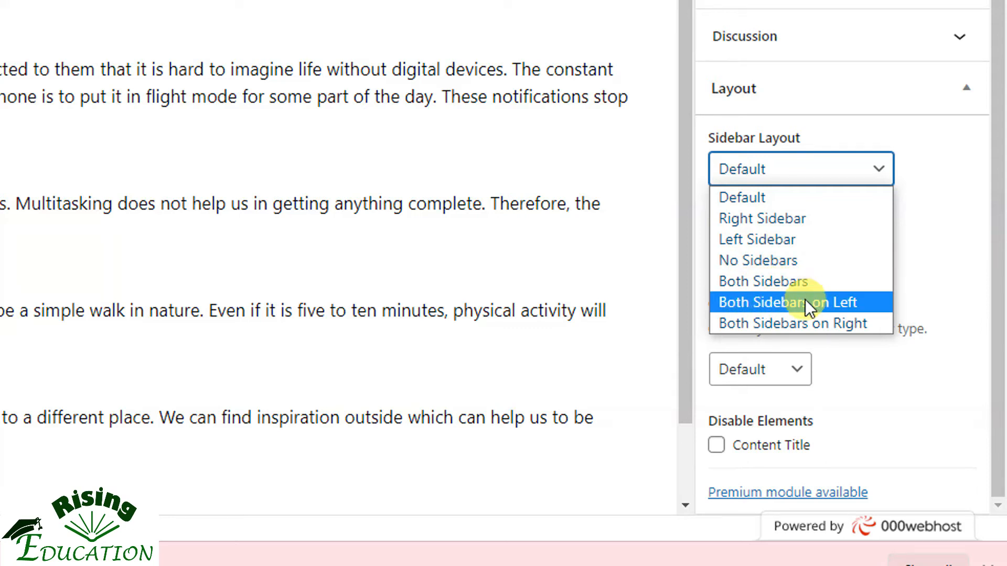
left_click(907, 199)
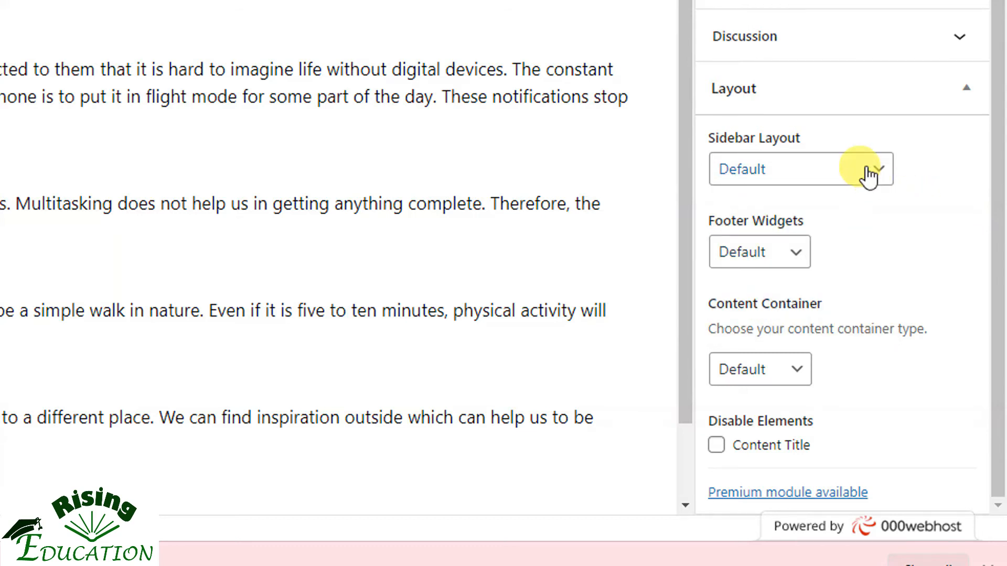
left_click(797, 254)
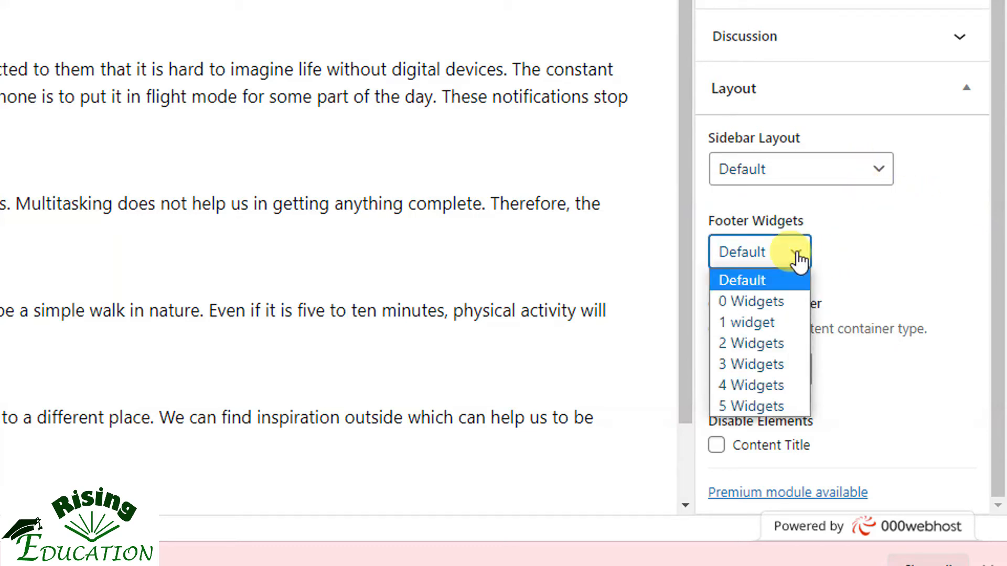
left_click(933, 241)
left_click(798, 373)
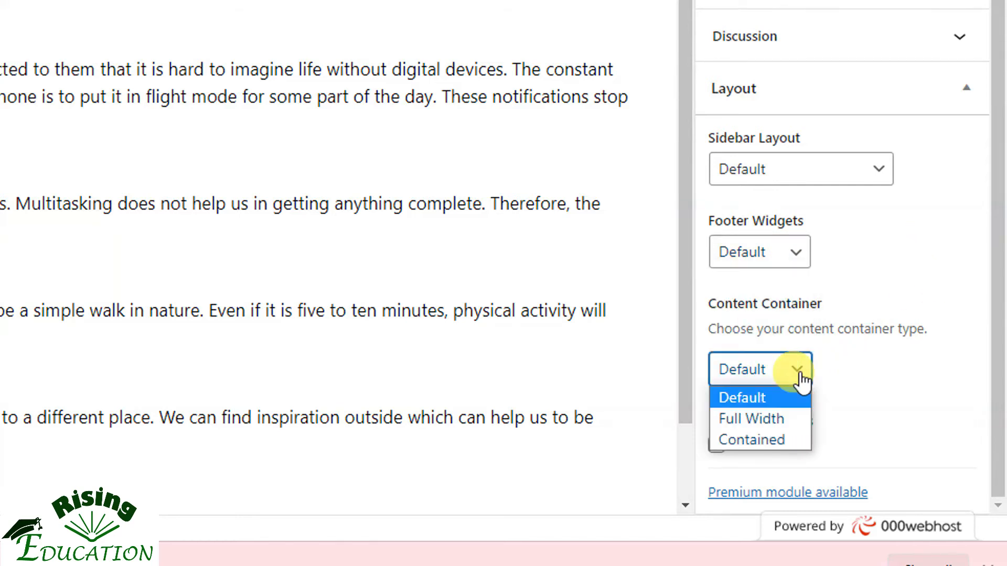
left_click(763, 400)
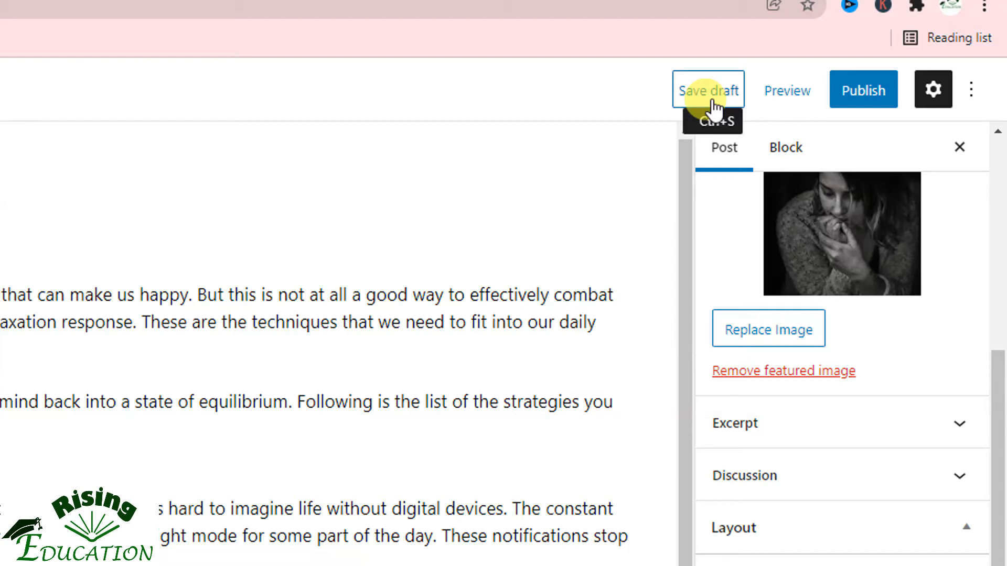
Preview the post in a new tab and check its featured image, title, body text, category and tags
left_click(789, 94)
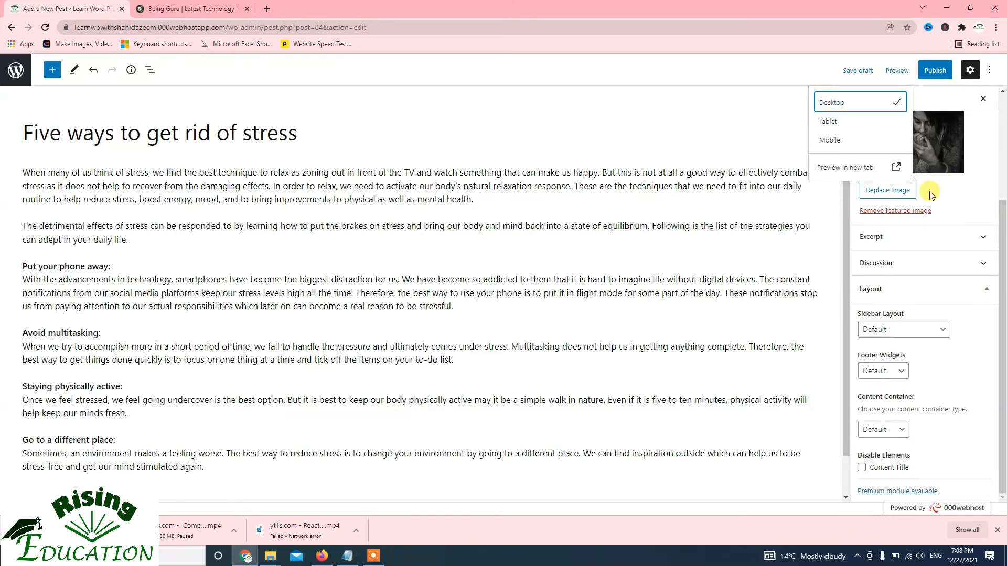
left_click(897, 173)
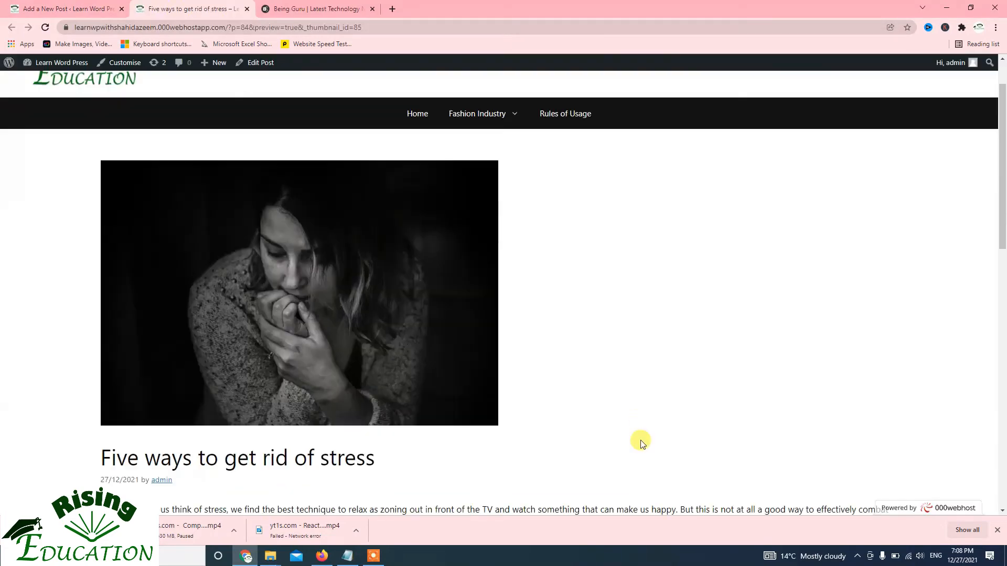
scroll(517, 396, "down", 10)
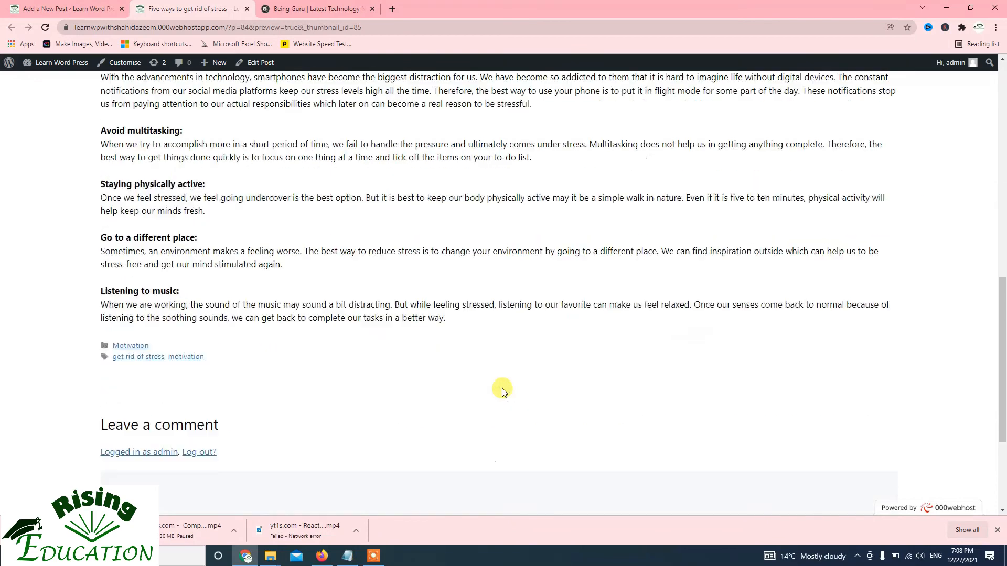
scroll(503, 391, "down", 3)
scroll(502, 389, "up", 6)
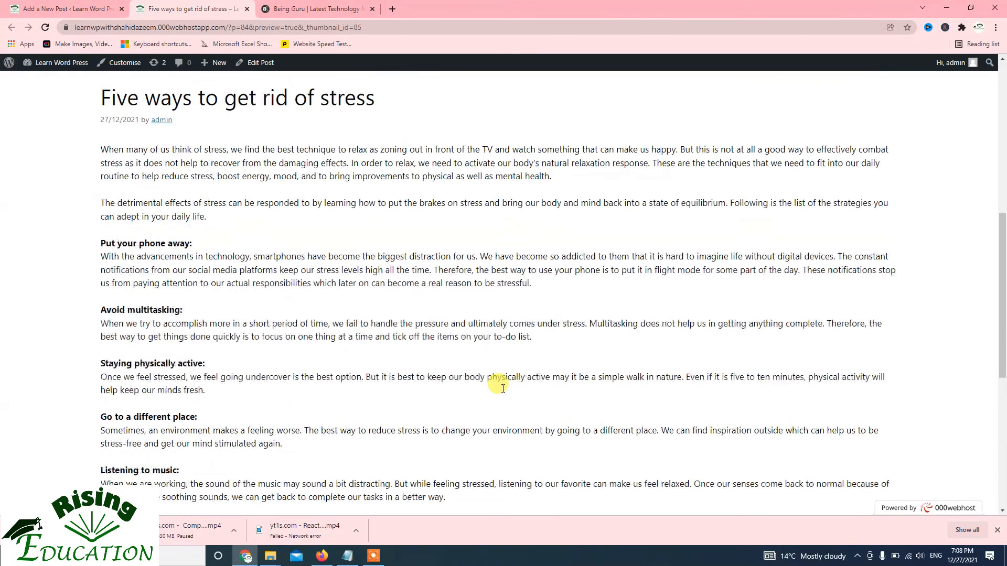
scroll(500, 387, "up", 8)
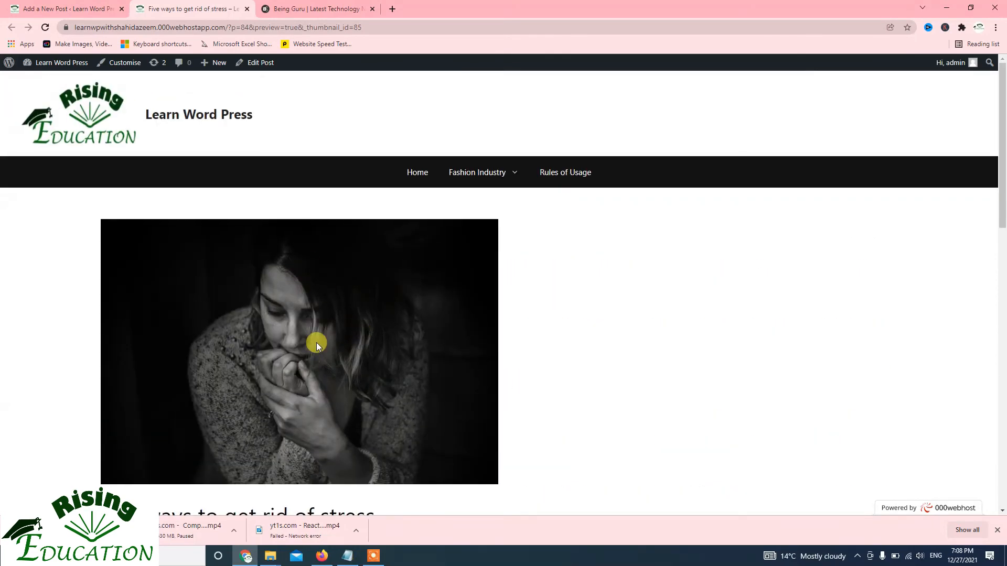
scroll(316, 343, "down", 4)
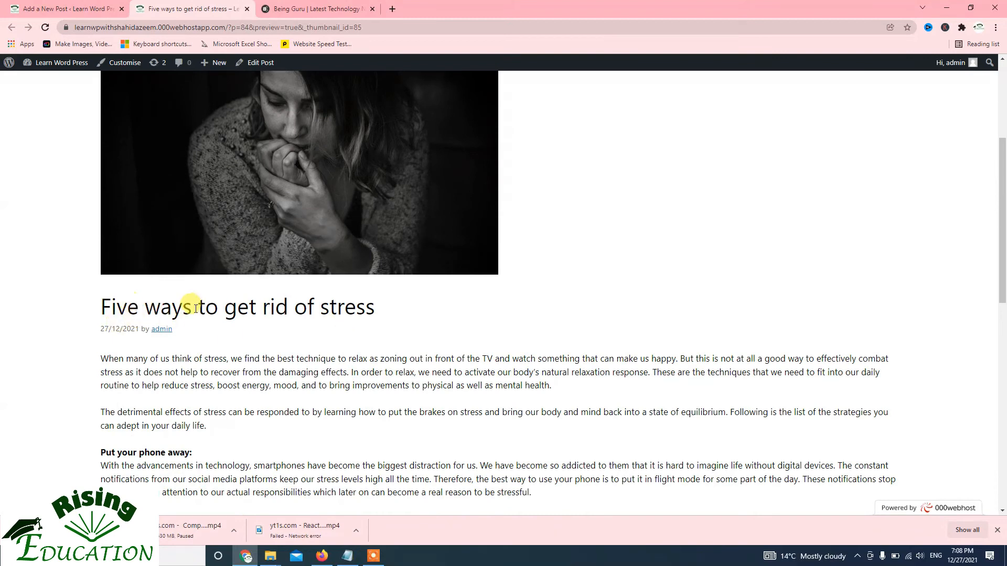
scroll(168, 332, "down", 3)
scroll(179, 267, "down", 4)
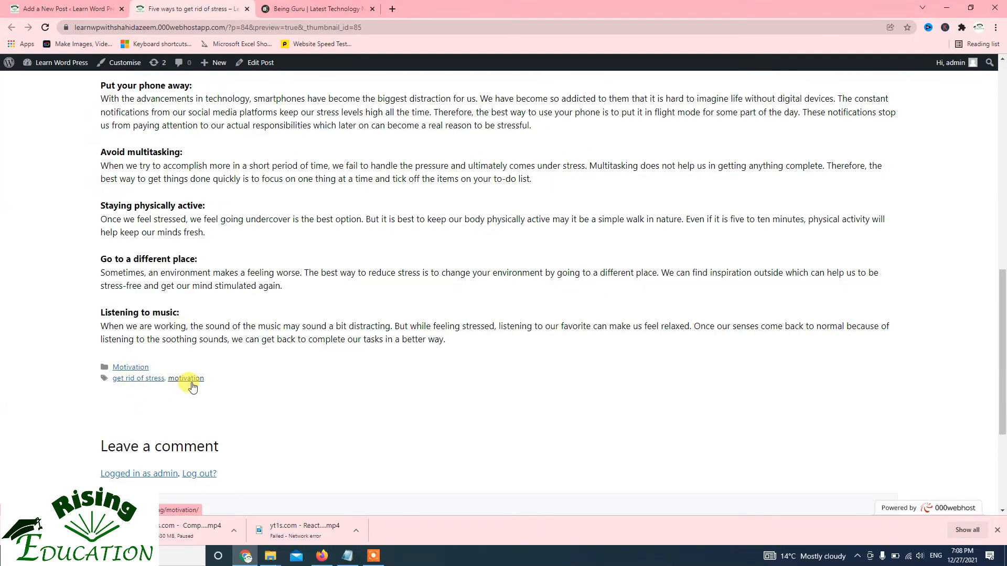
Check the comment form beneath the previewed post, then return to the post editor and close the preview options
scroll(191, 388, "down", 4)
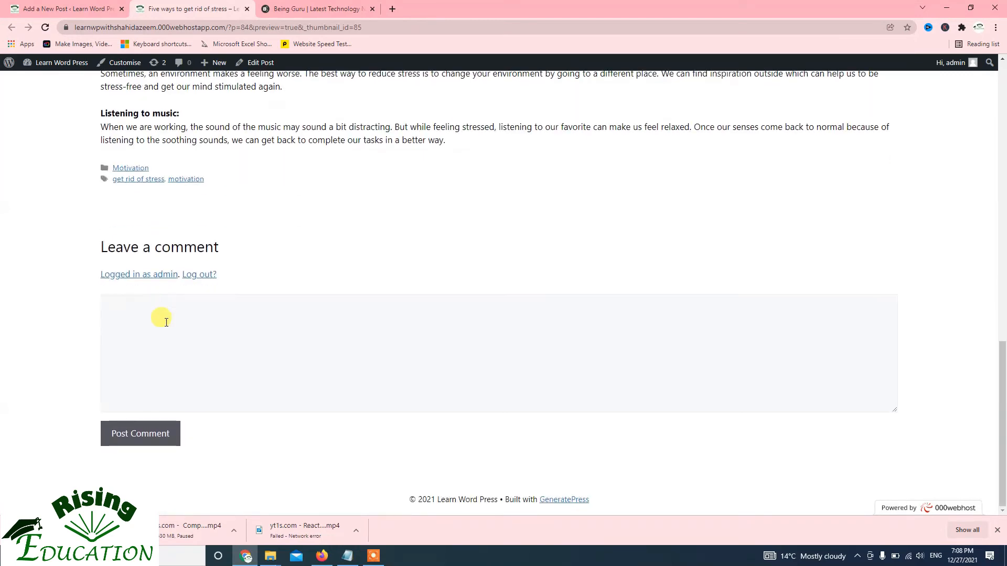
left_click(166, 330)
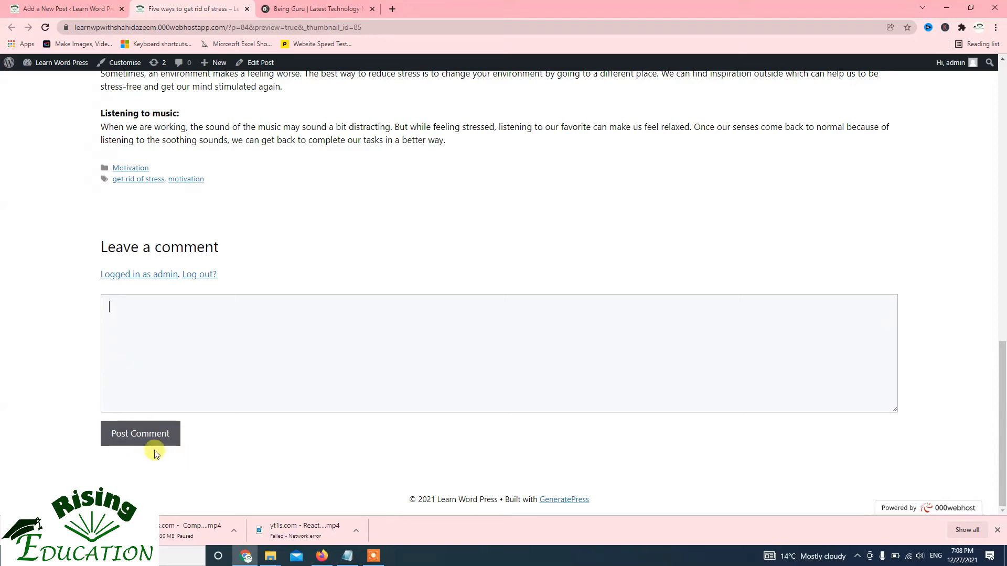
scroll(145, 425, "up", 10)
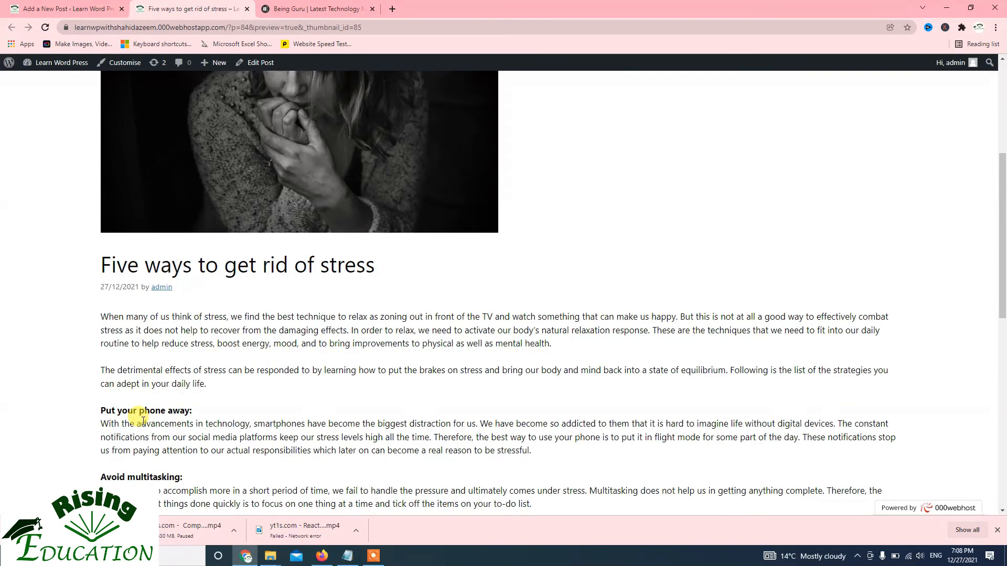
scroll(140, 412, "down", 10)
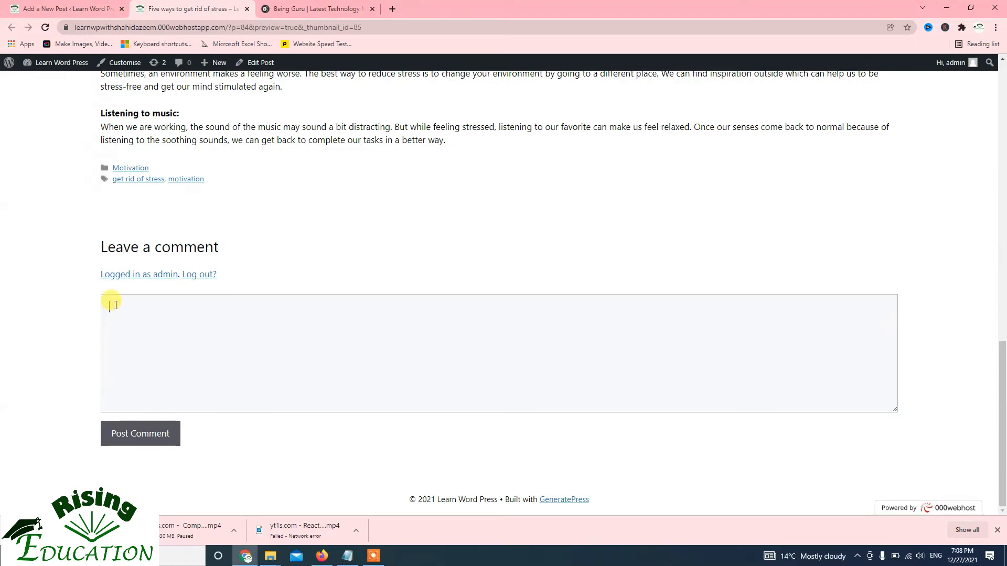
scroll(118, 315, "up", 5)
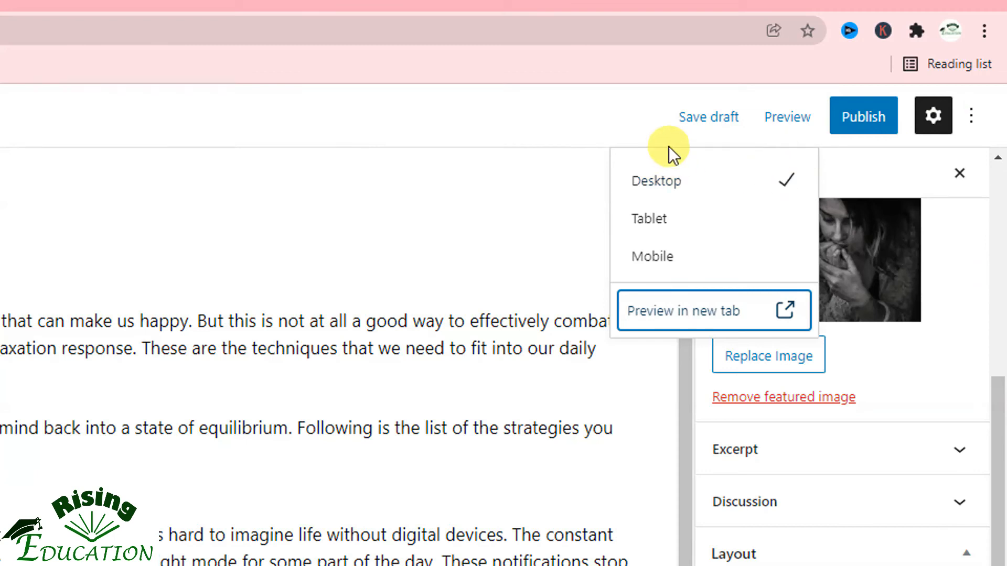
left_click(654, 140)
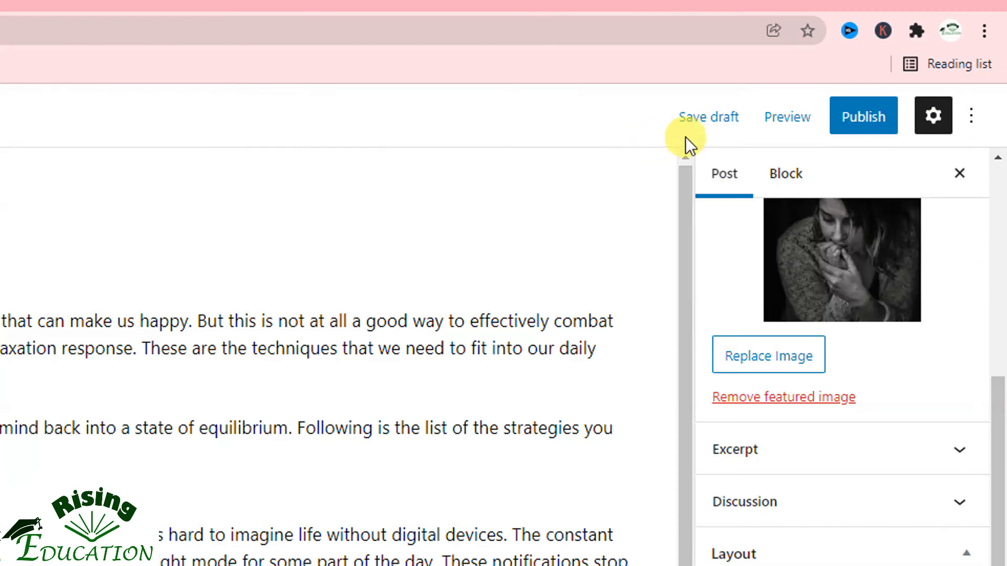
Review the pre-publish visibility and date options and publish the post immediately with Public visibility
left_click(863, 121)
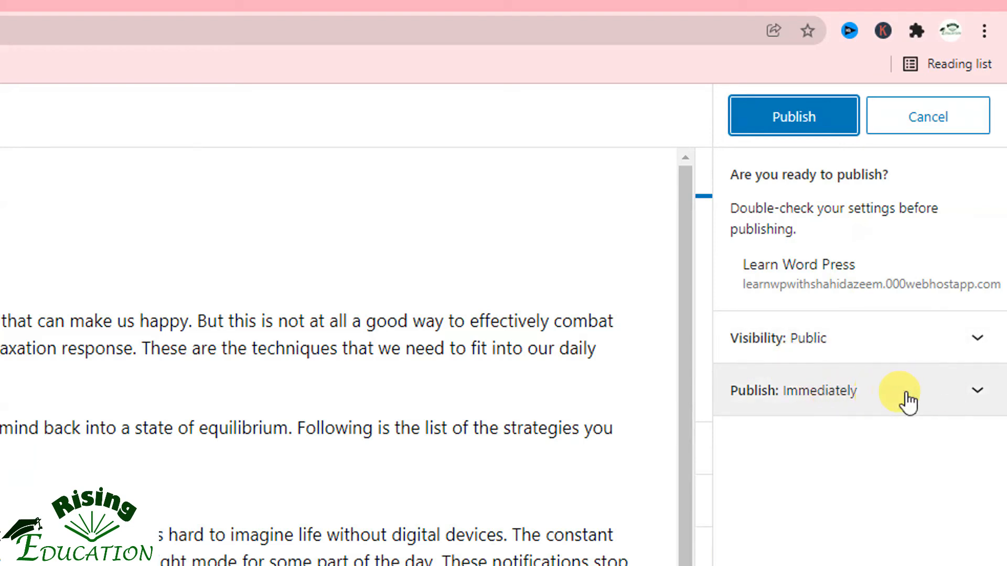
left_click(973, 404)
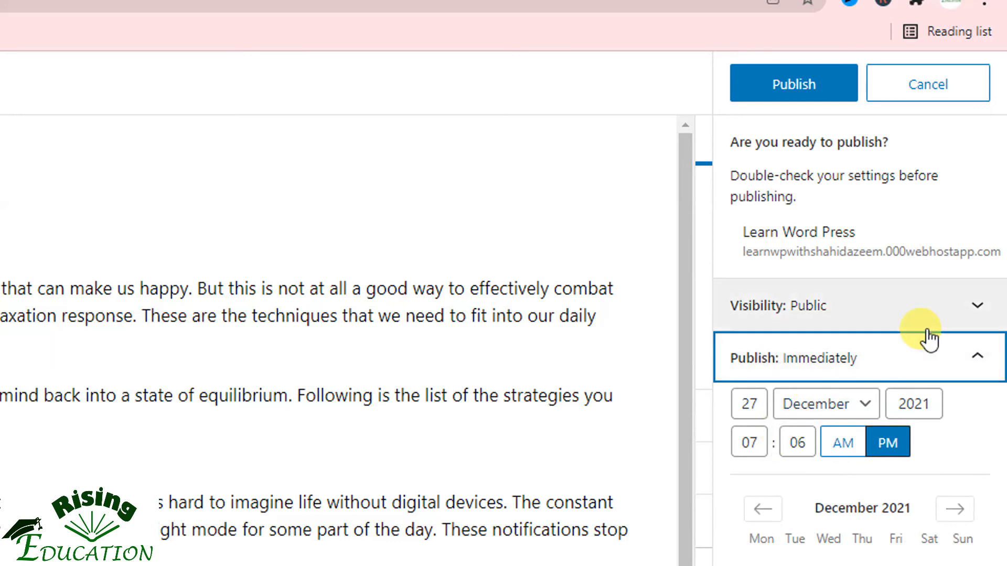
left_click(964, 327)
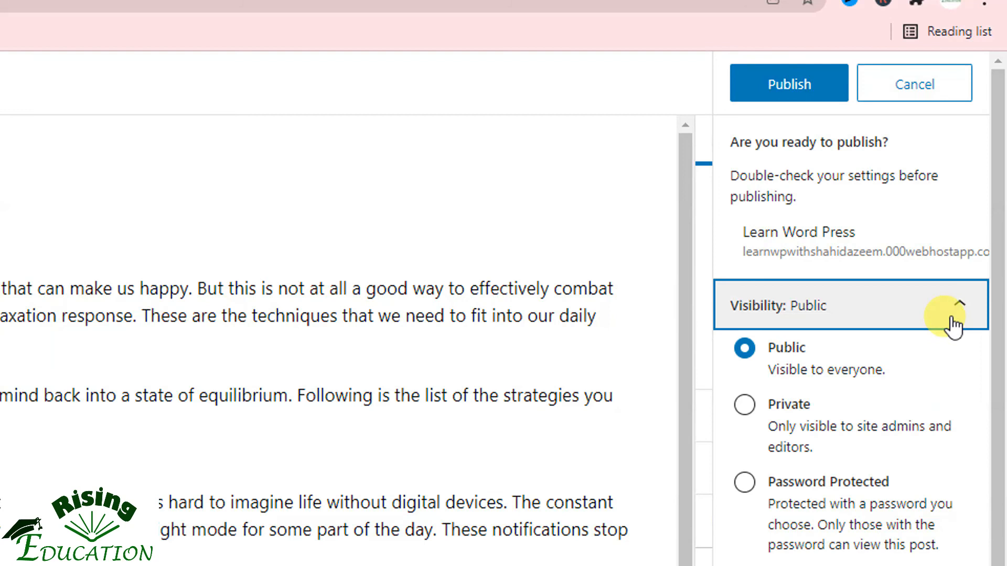
left_click(955, 326)
left_click(964, 358)
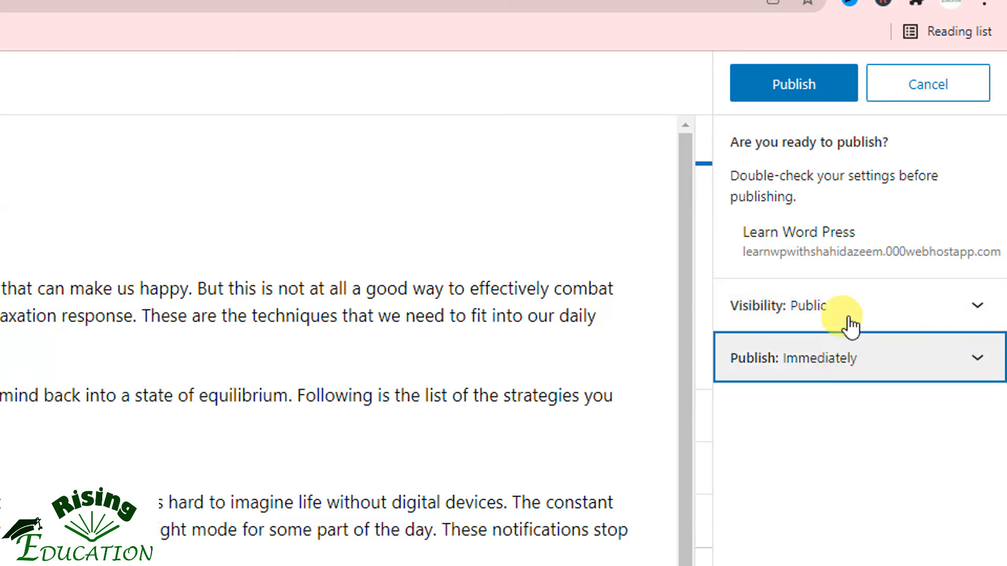
left_click(835, 86)
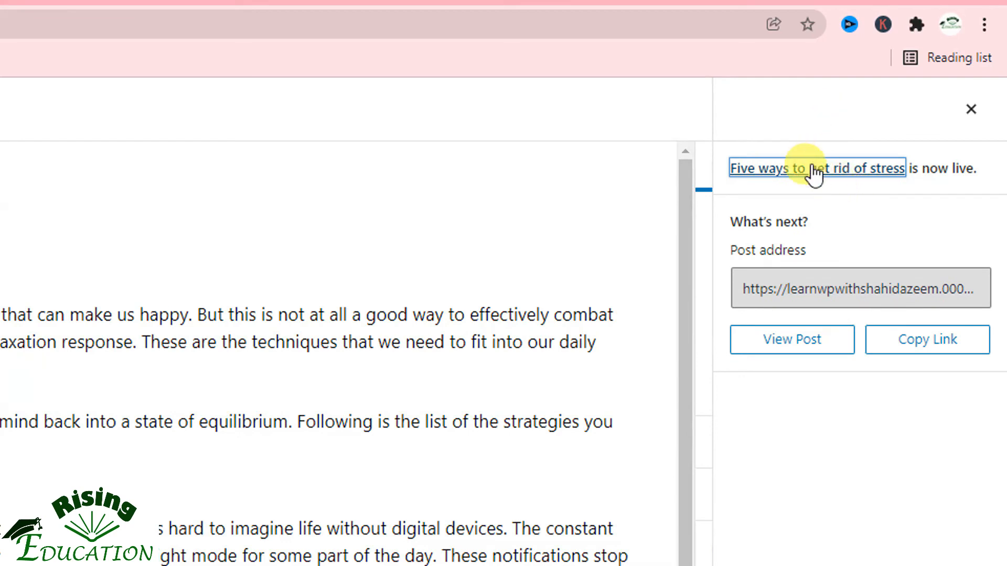
View the published post in a new tab, and copy its link from the post editor
right_click(804, 345)
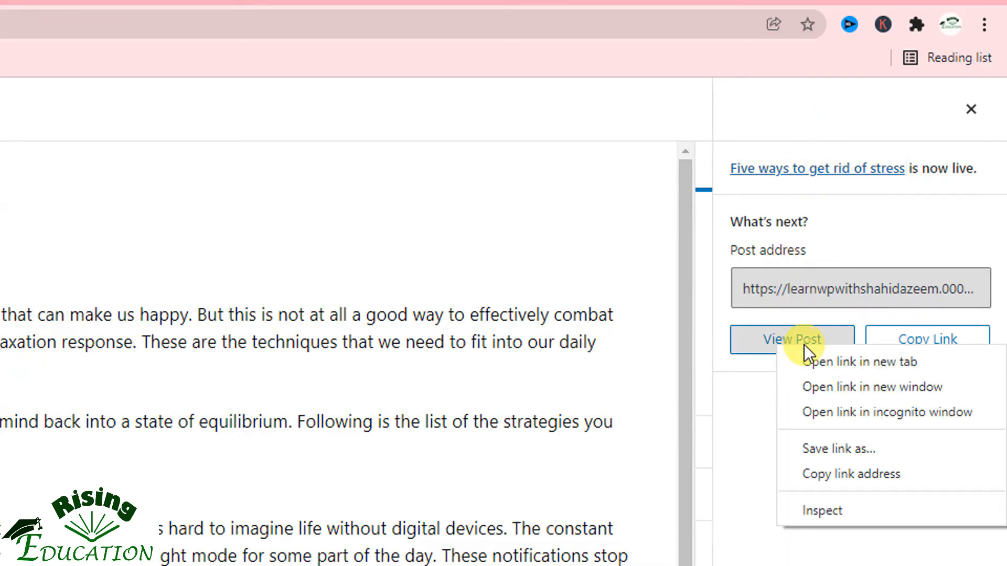
left_click(810, 354)
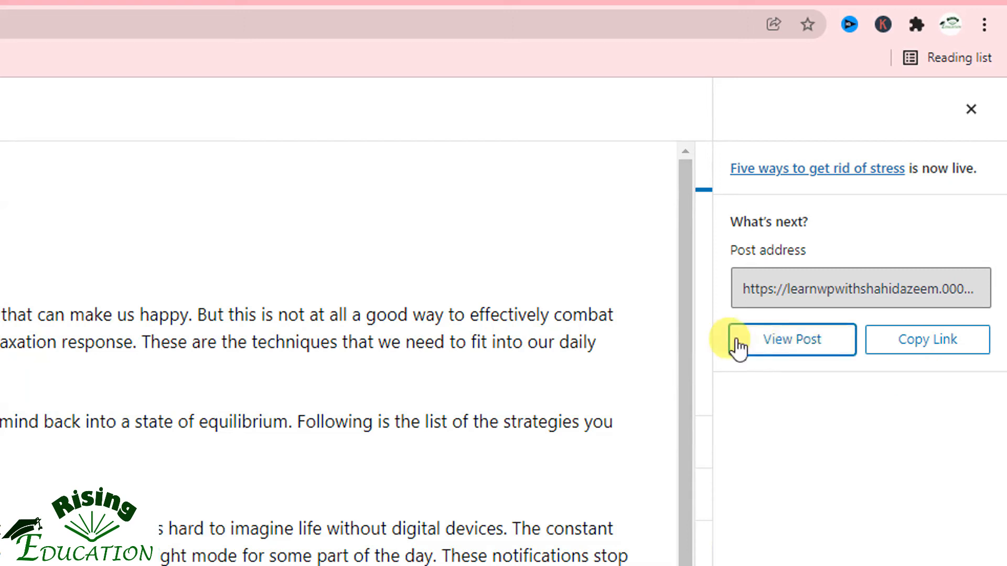
left_click(780, 347)
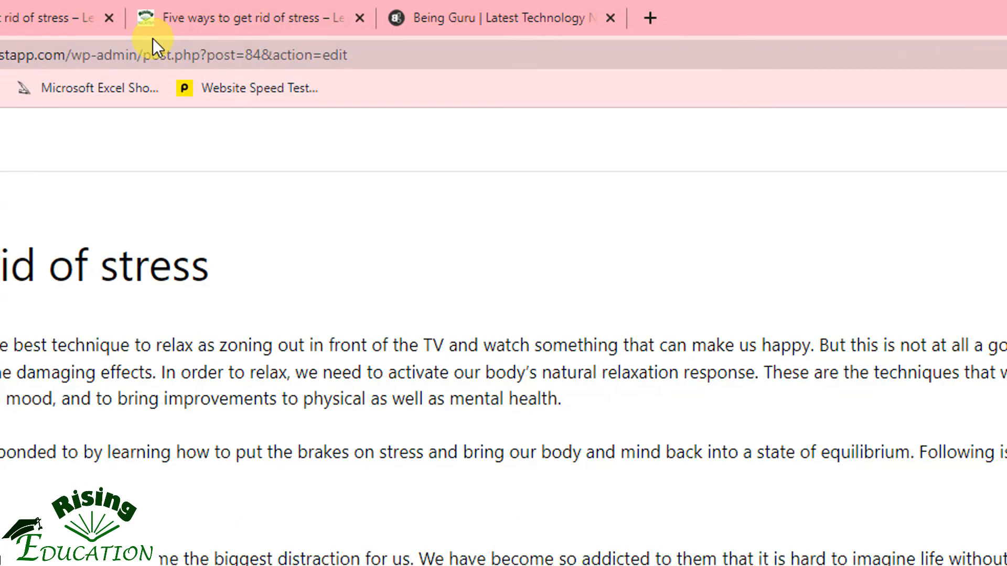
left_click(193, 22)
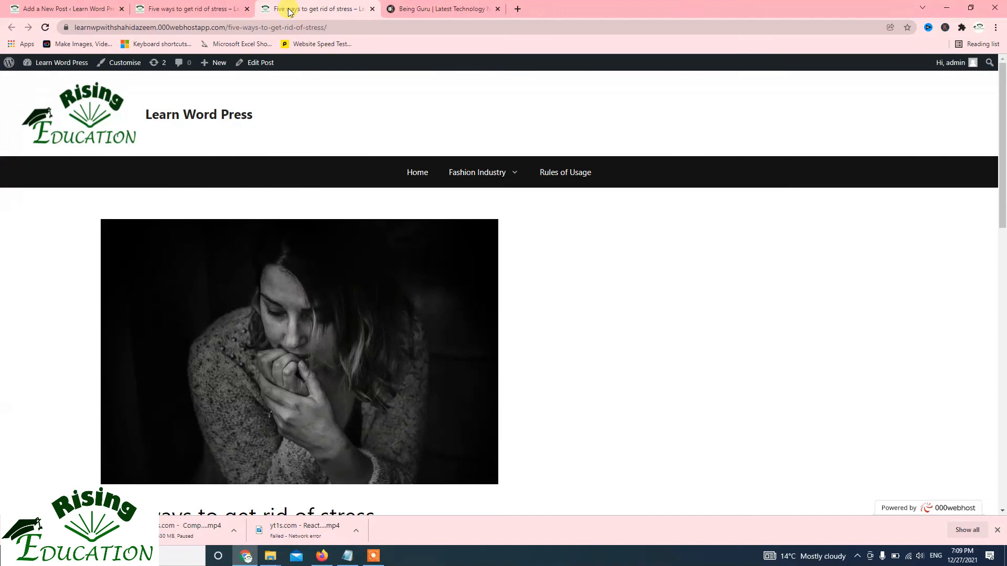
scroll(359, 205, "down", 10)
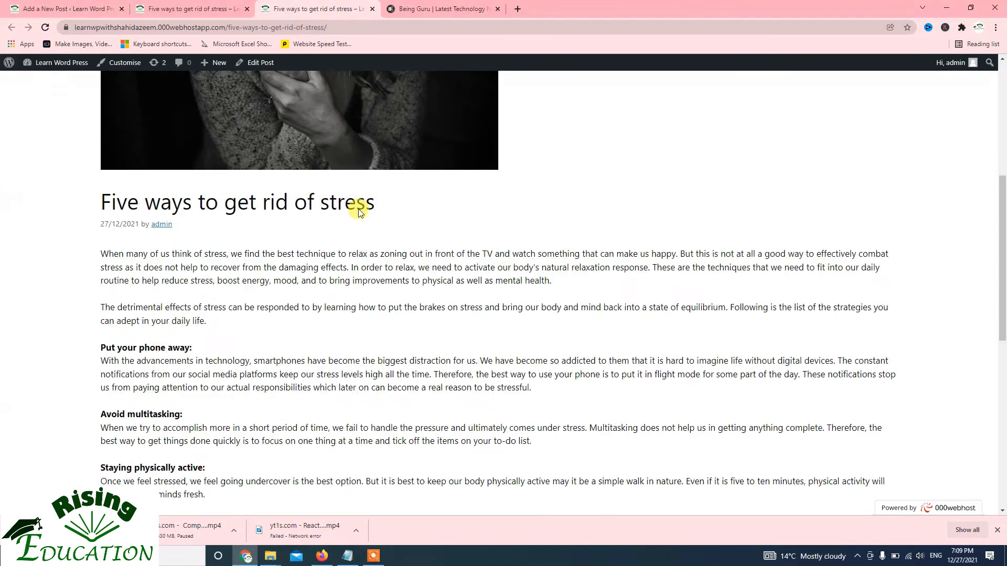
scroll(359, 205, "up", 9)
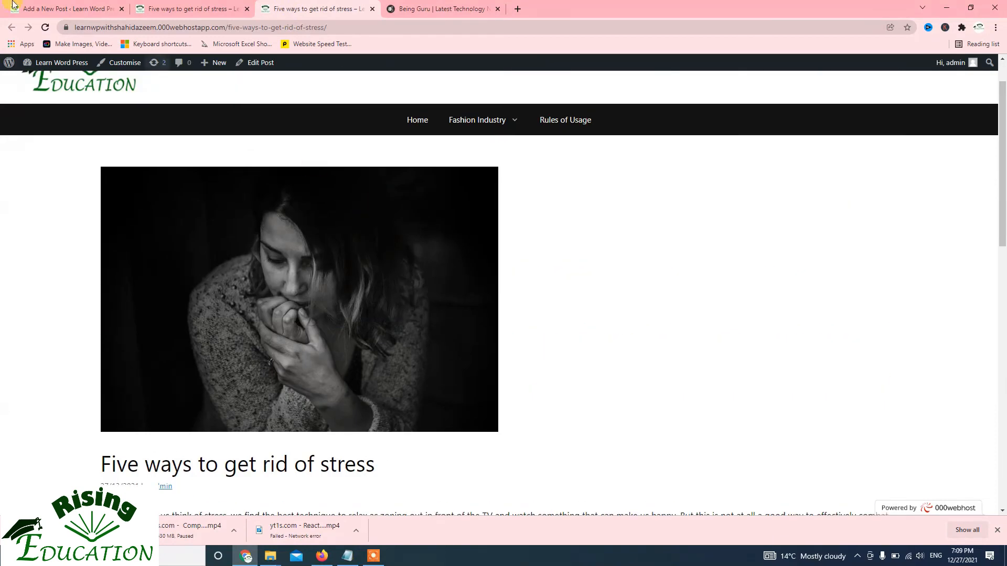
left_click(44, 9)
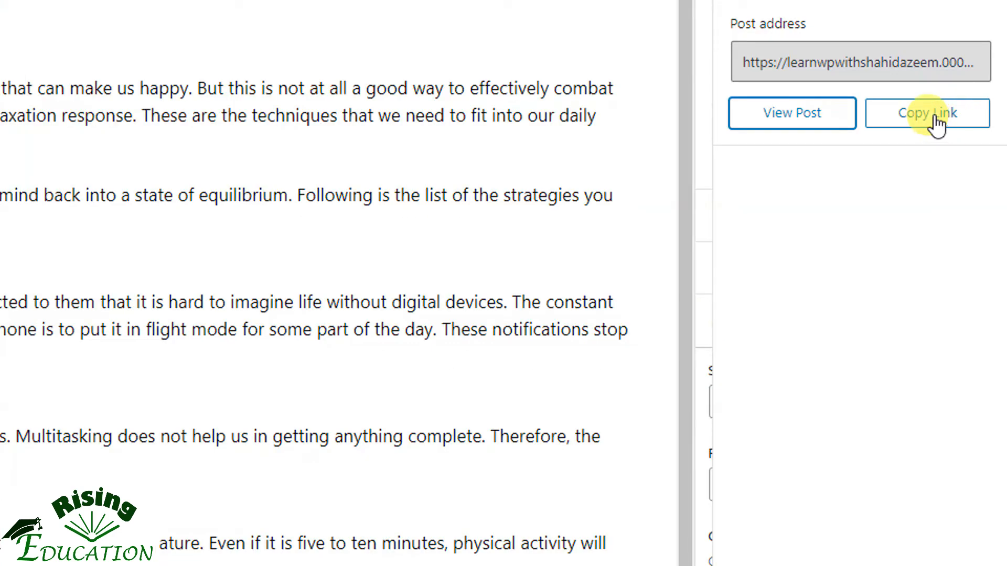
left_click(936, 124)
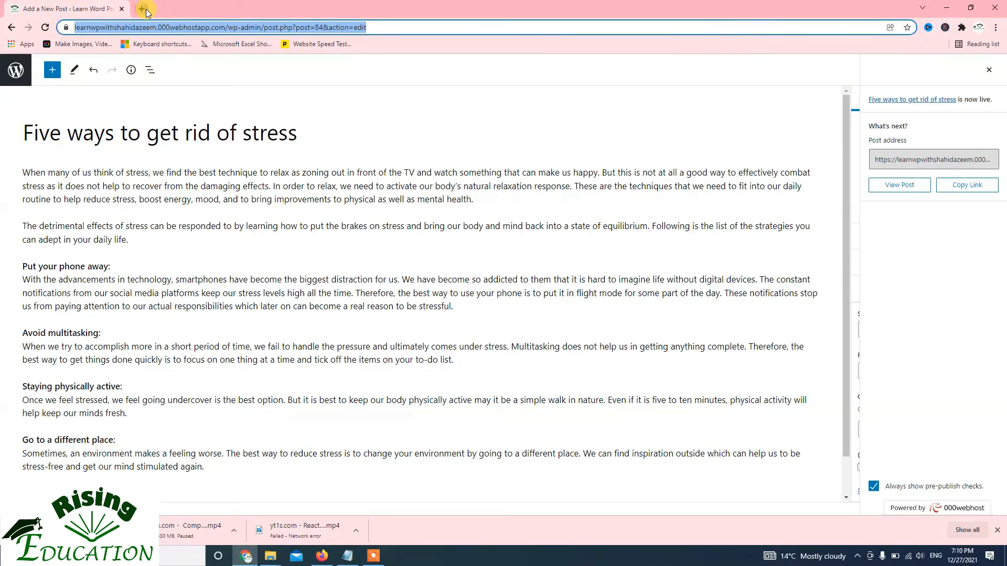
Open the Learn Word Press site's home page in a new browser tab
left_click(146, 9)
left_click(177, 27)
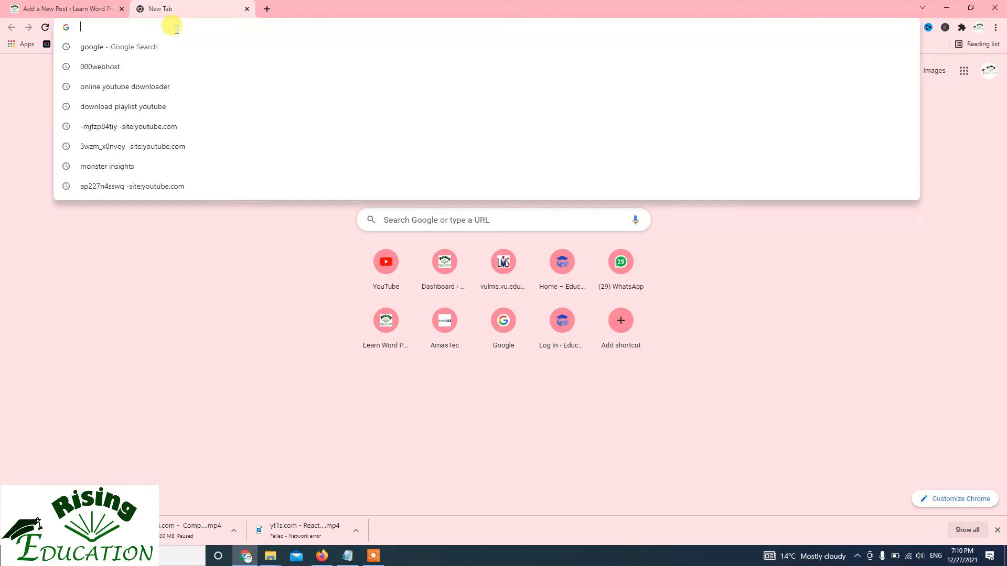
type("leaq")
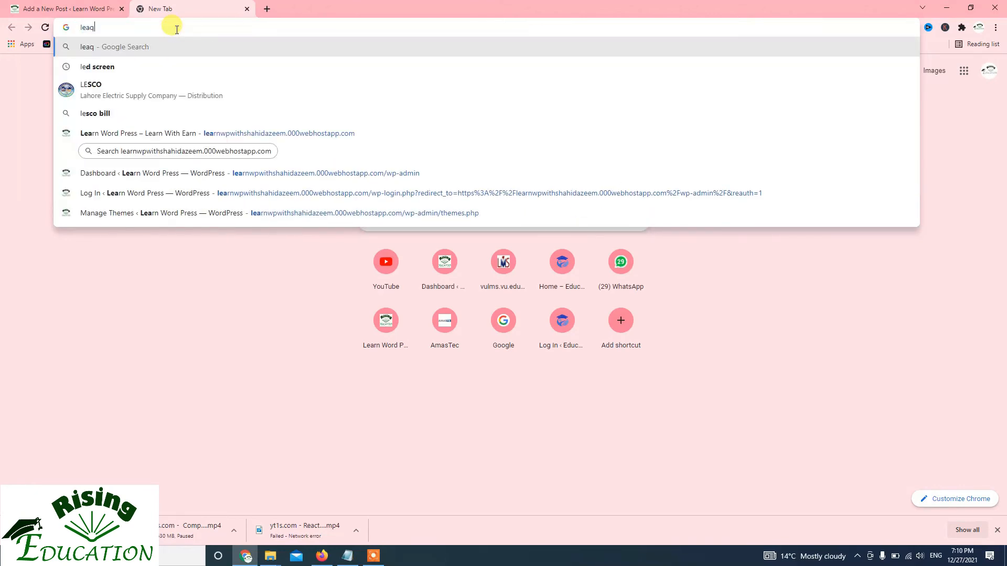
key("BackSpace")
type("r")
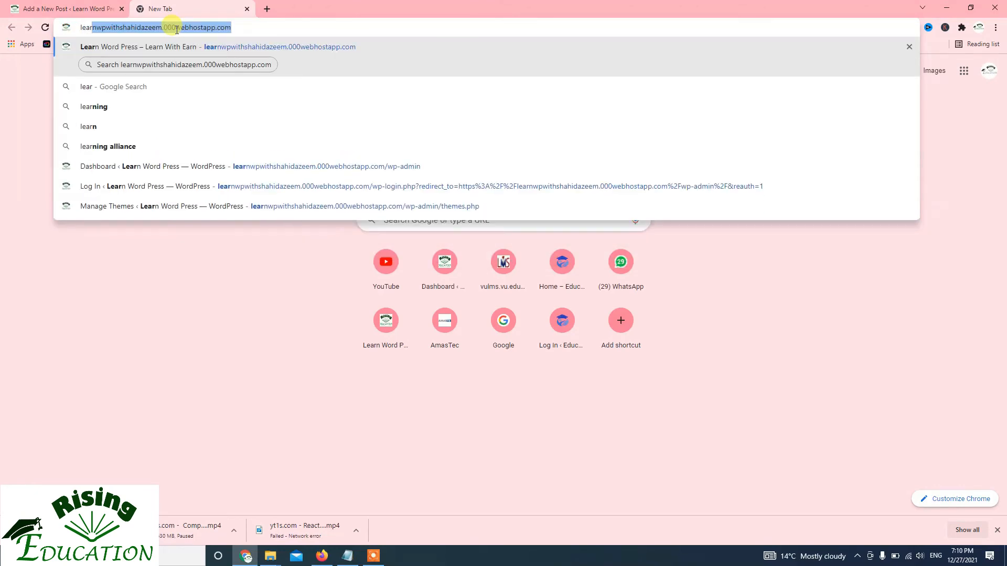
key("Return")
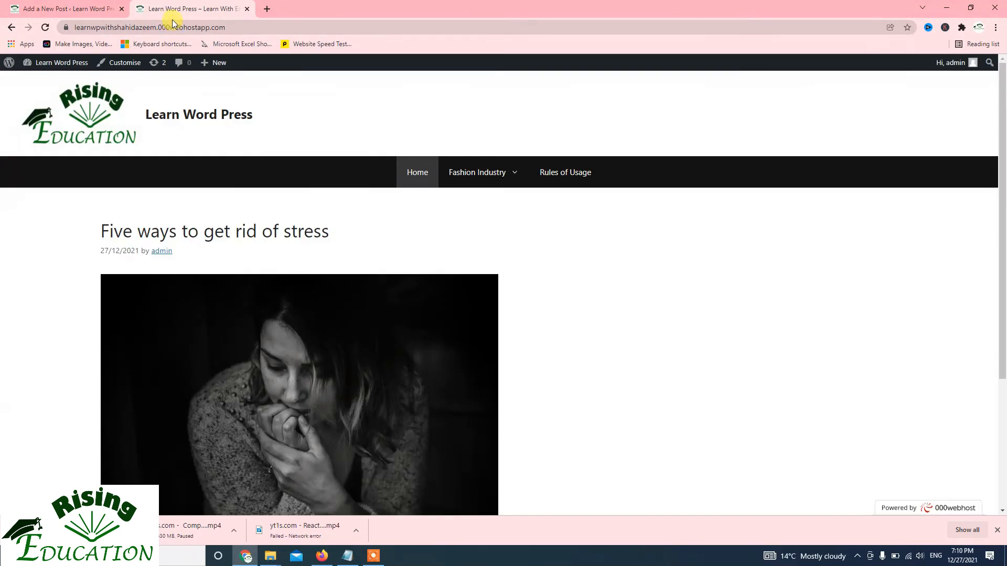
Check the published post's title, image, excerpt, category and tags on the home page, and return to the post editor
scroll(394, 227, "down", 3)
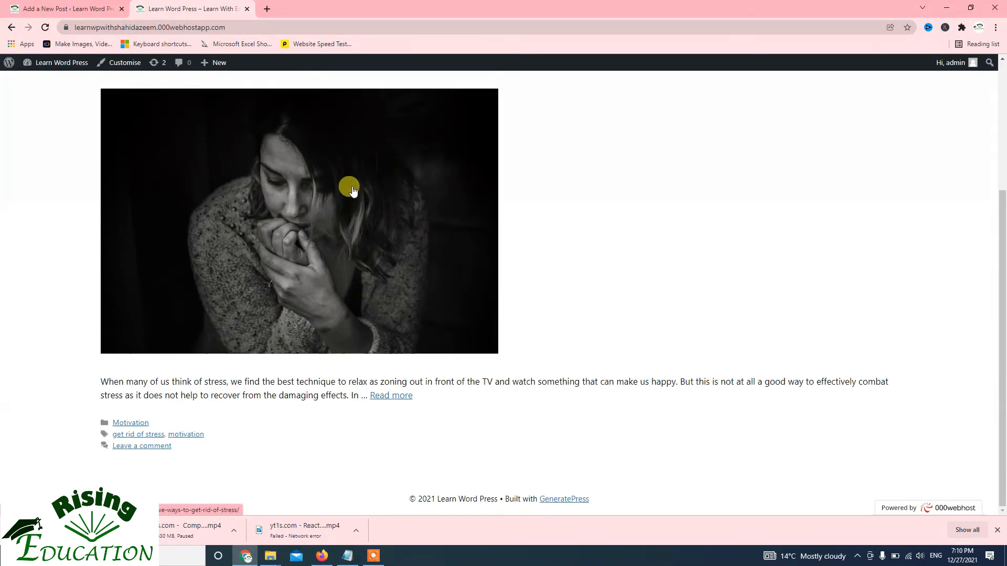
scroll(375, 199, "up", 3)
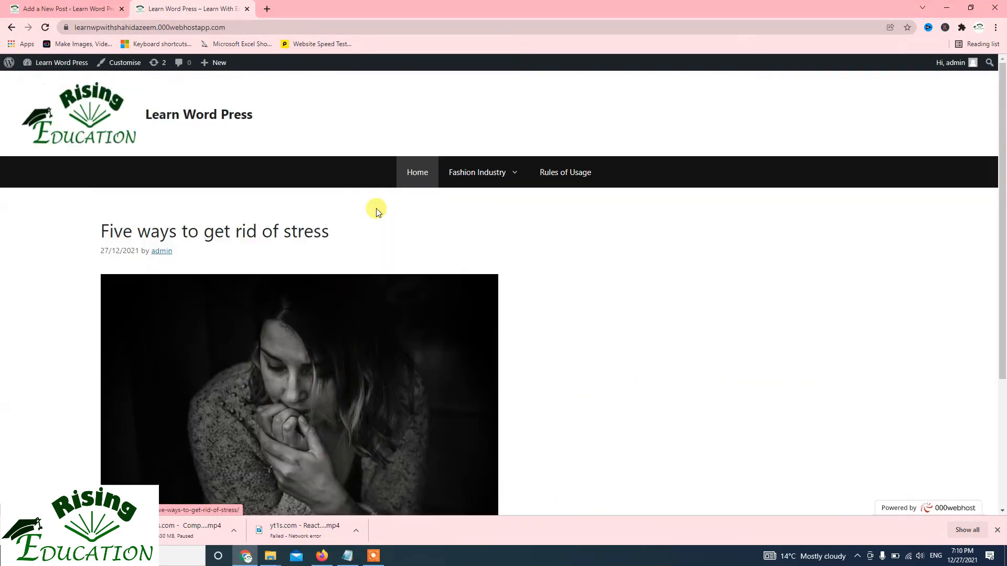
scroll(375, 210, "down", 3)
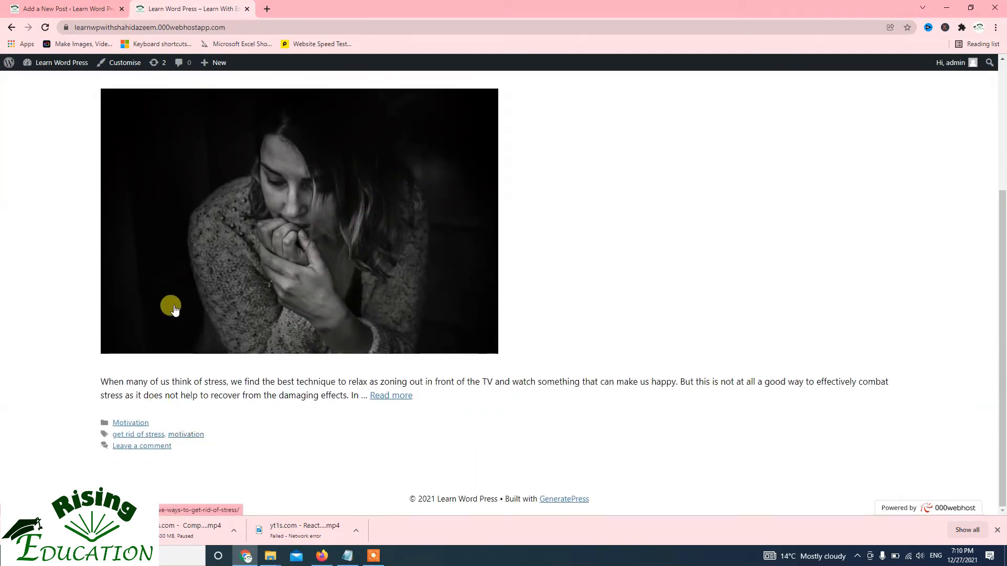
scroll(196, 395, "up", 3)
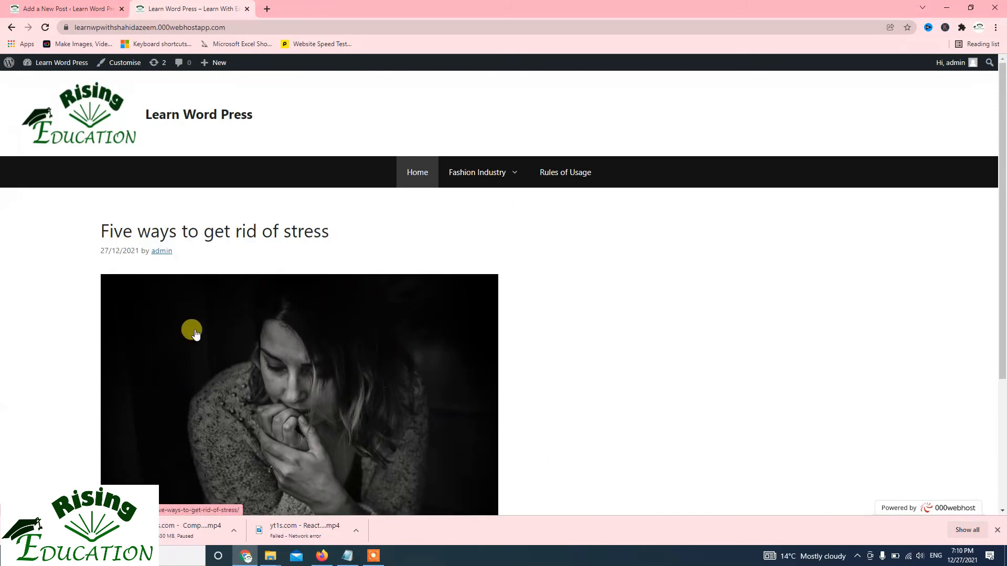
scroll(193, 332, "down", 3)
scroll(193, 331, "up", 3)
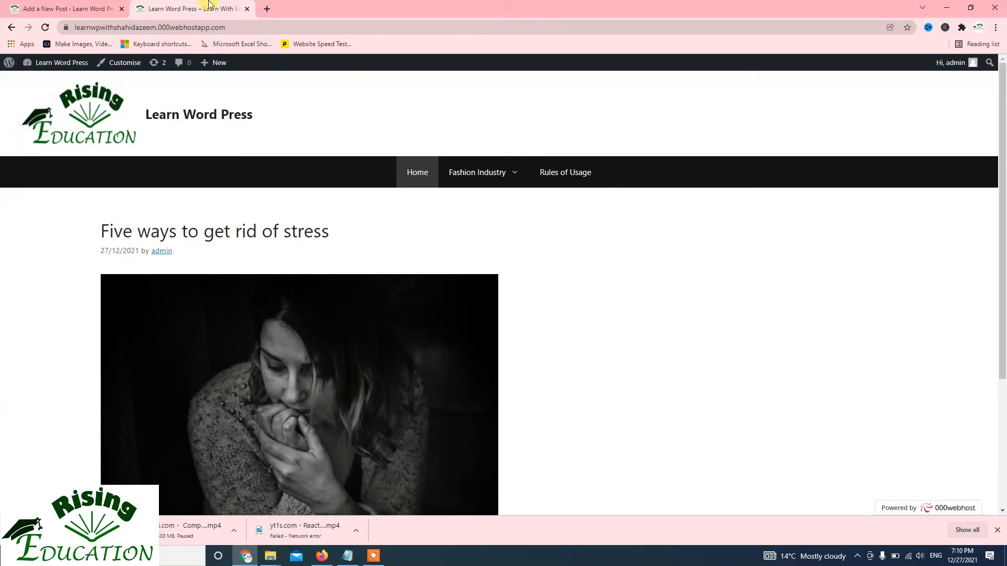
left_click(63, 5)
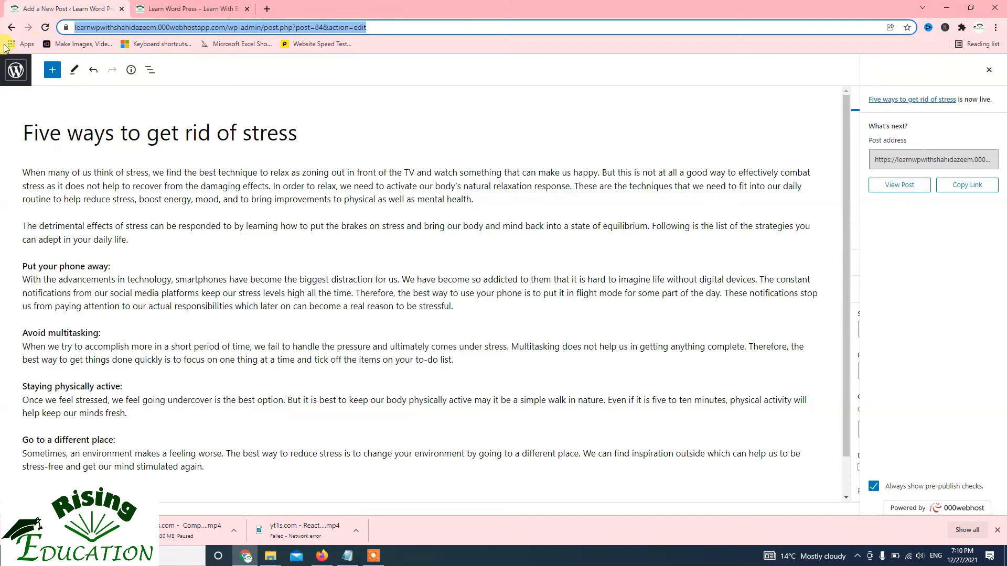
Leave the post editor and open the Main Menu for editing in the theme customiser
left_click(10, 27)
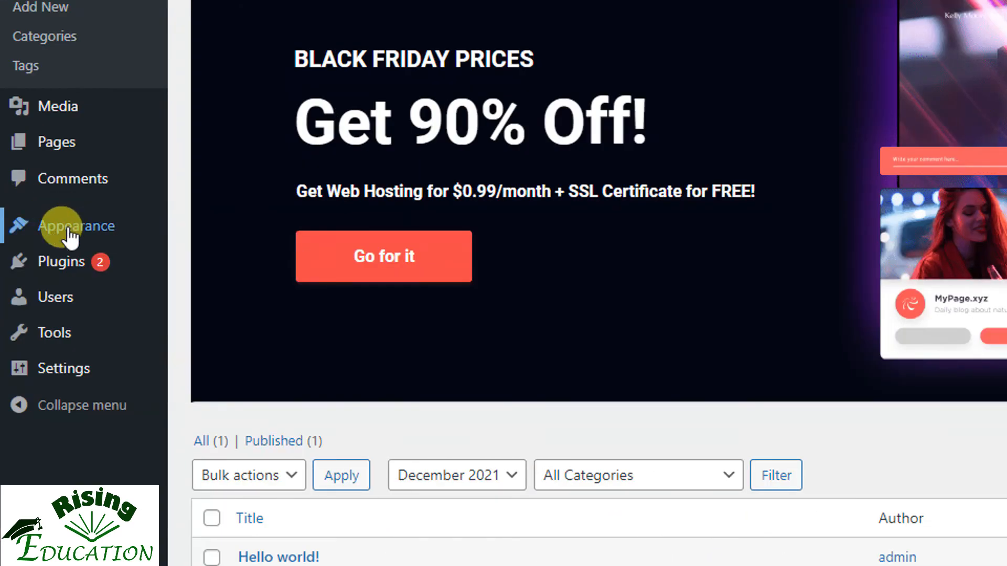
mouse_move(69, 236)
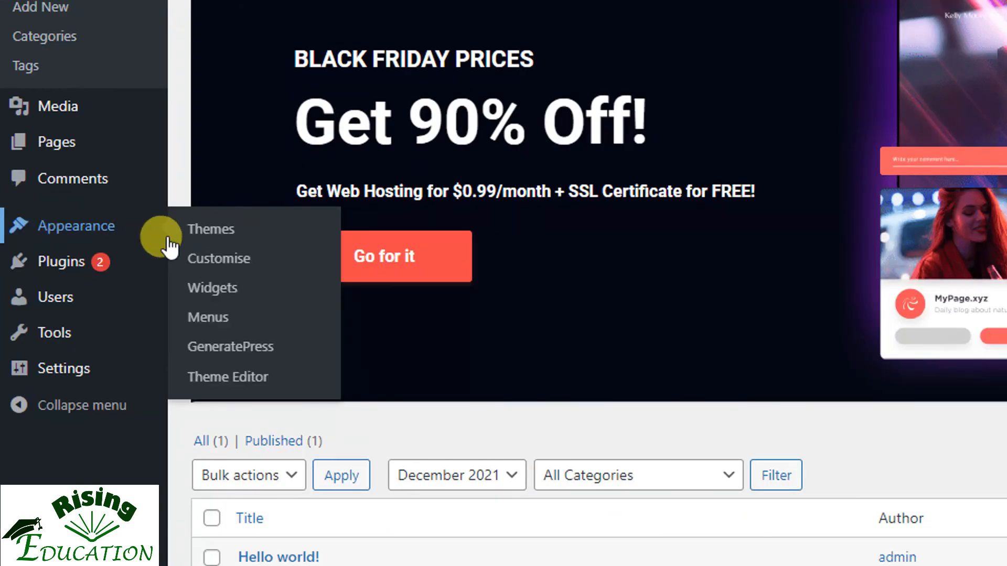
left_click(194, 259)
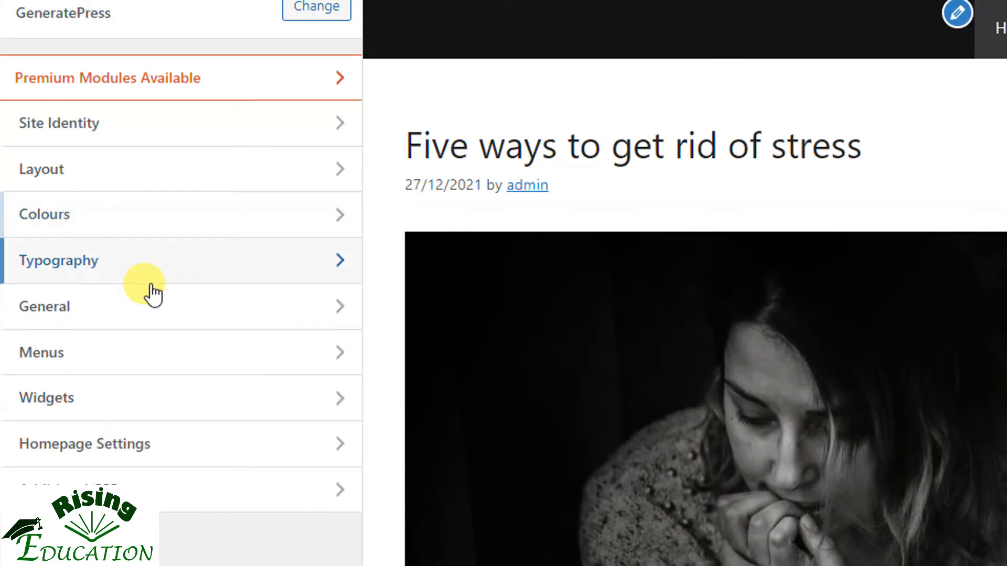
left_click(281, 350)
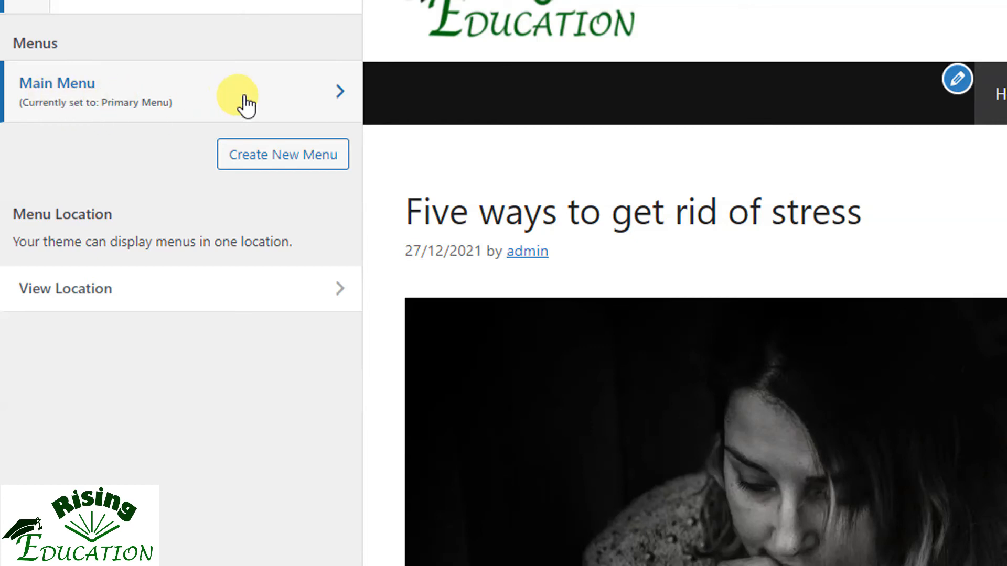
left_click(338, 104)
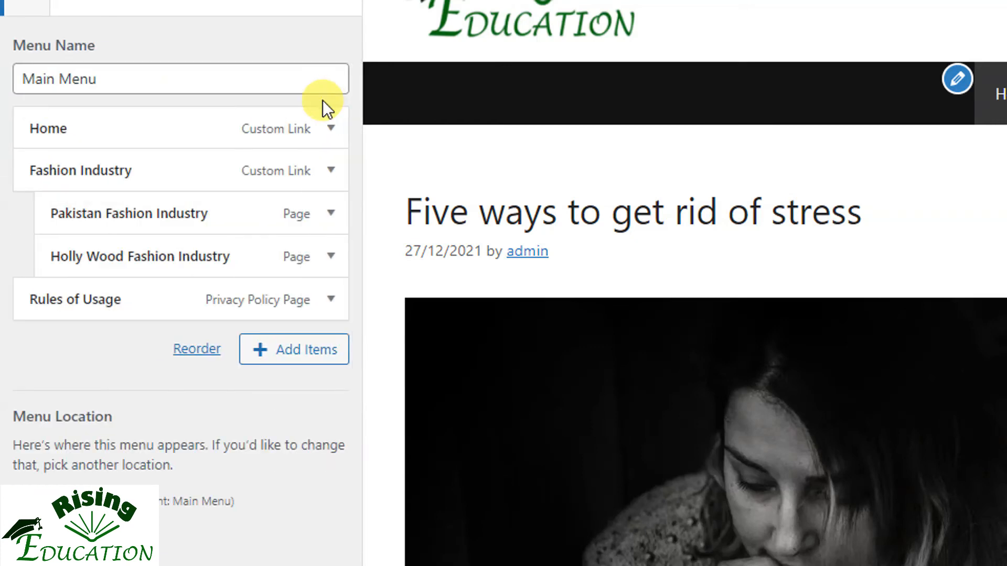
Add the Motivation category to the Main Menu and publish the customisation
left_click(281, 351)
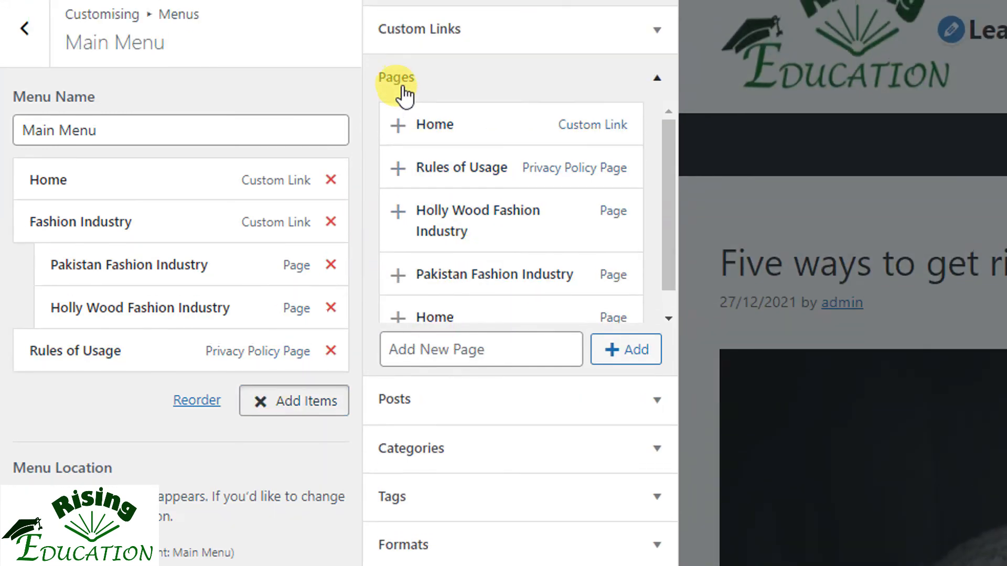
left_click(406, 89)
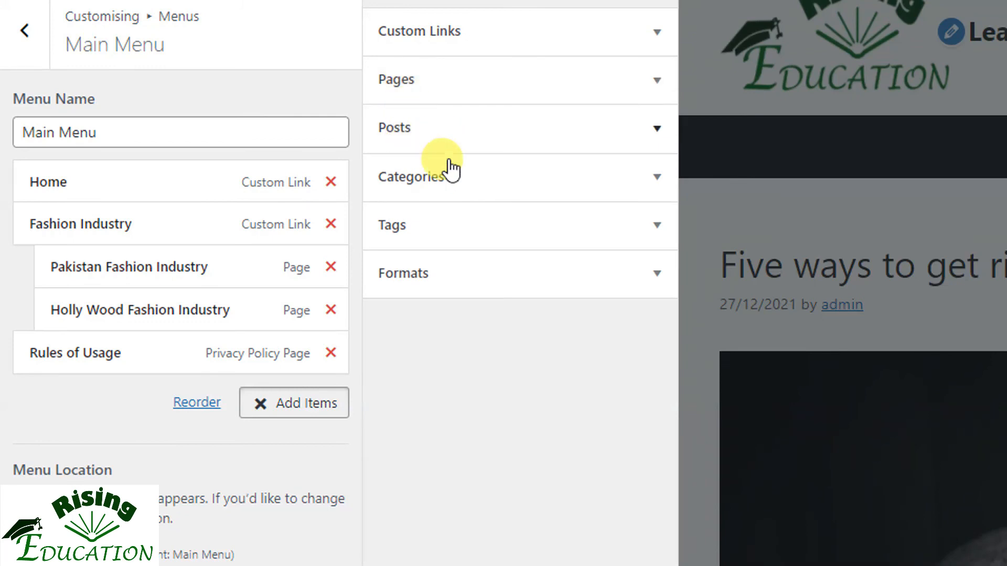
left_click(449, 190)
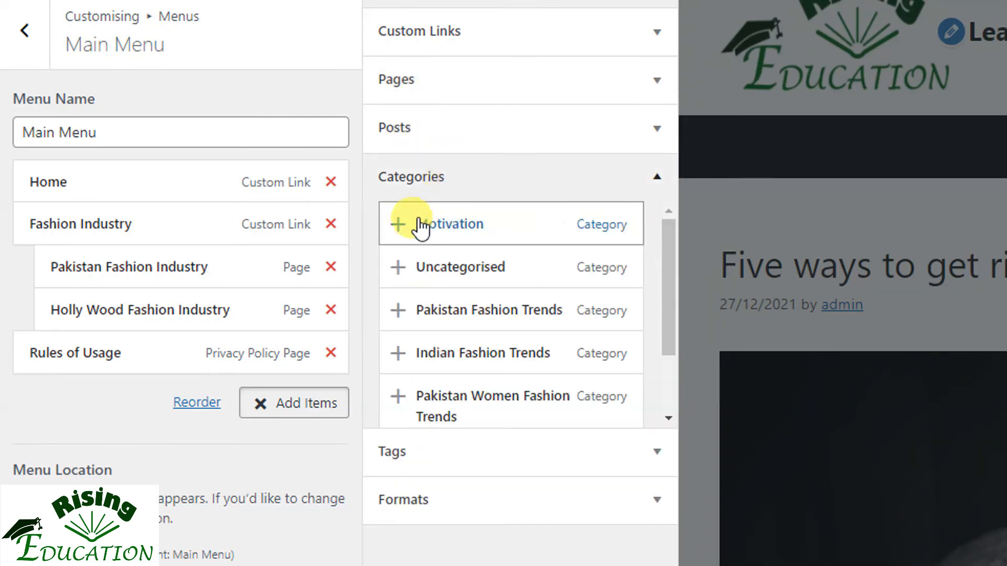
left_click(399, 225)
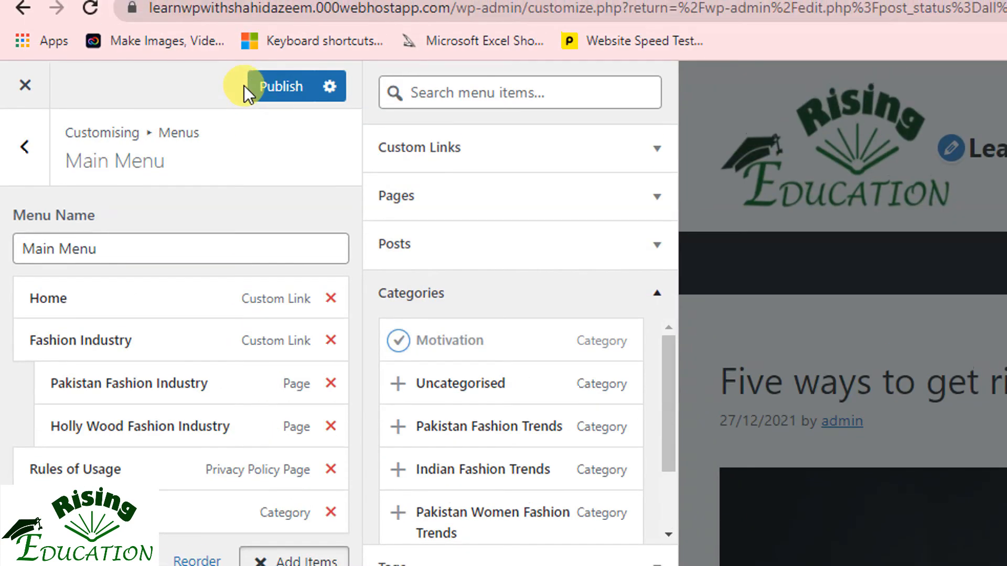
left_click(300, 90)
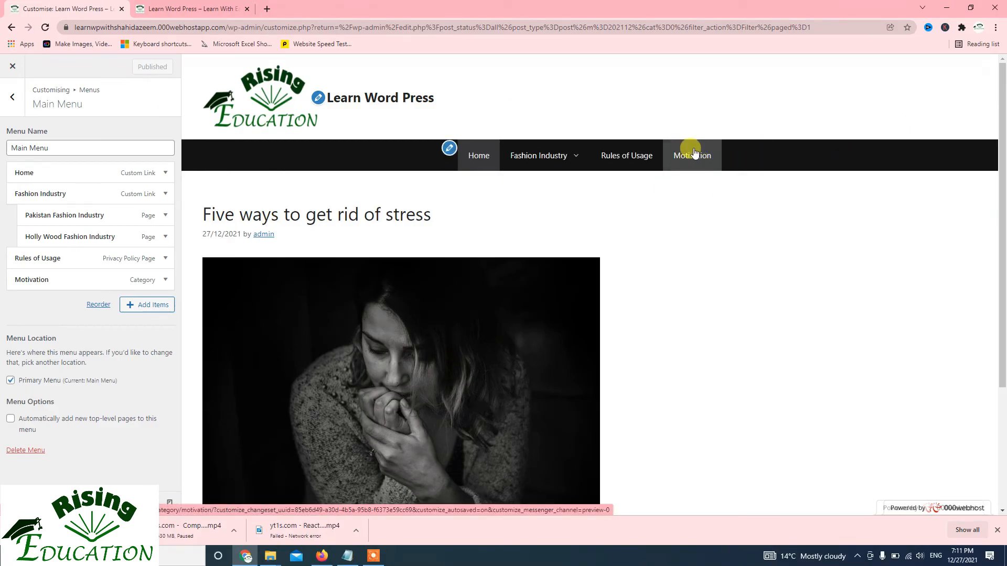
On the live site, open Motivation from the navigation menu and review the category page's post, excerpt and tags
left_click(184, 6)
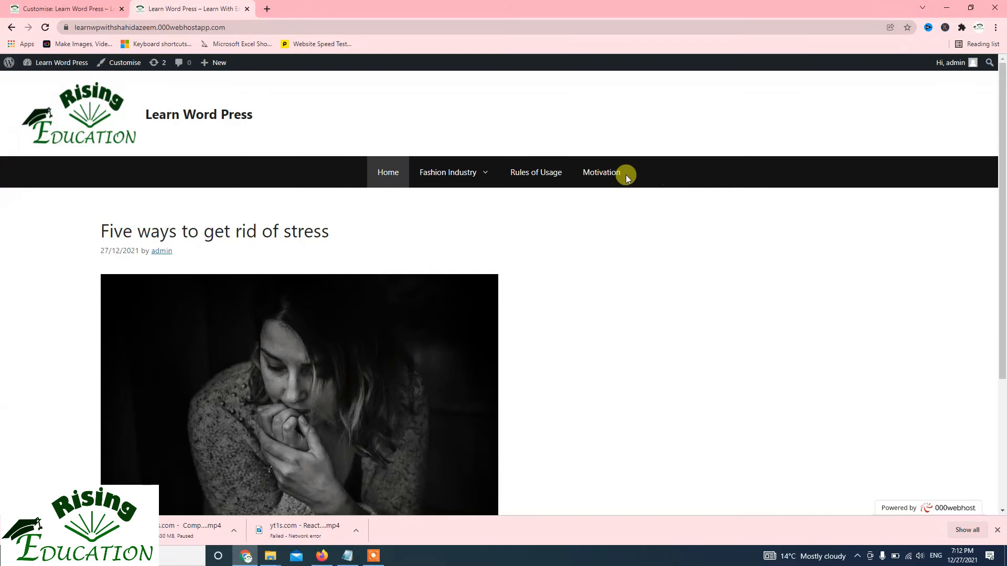
left_click(589, 177)
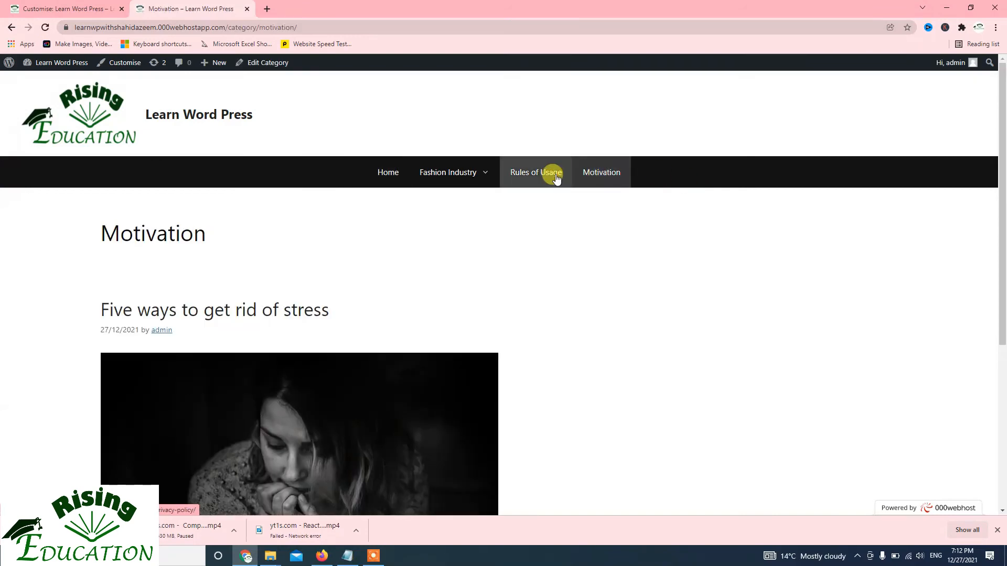
scroll(551, 176, "down", 1)
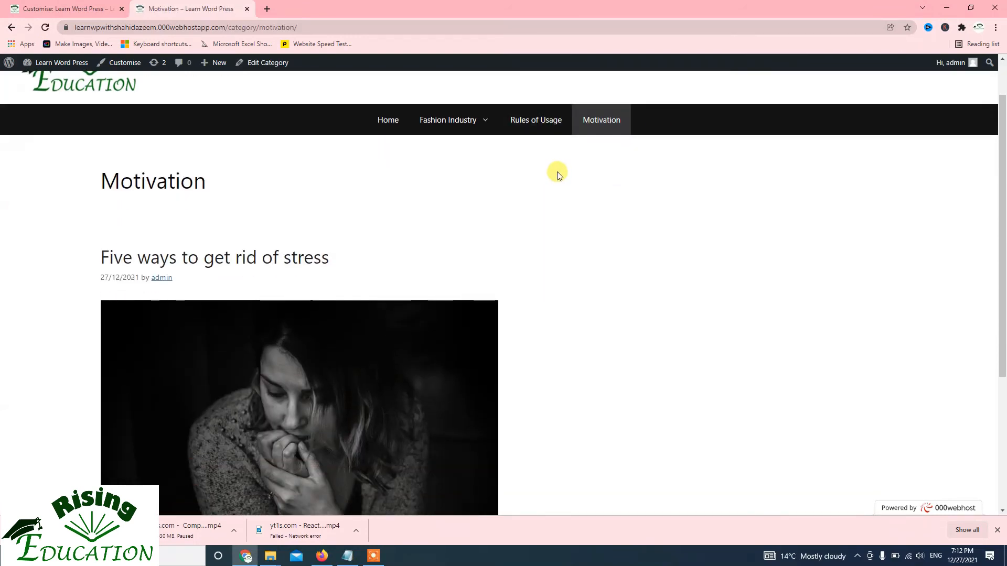
scroll(250, 200, "down", 4)
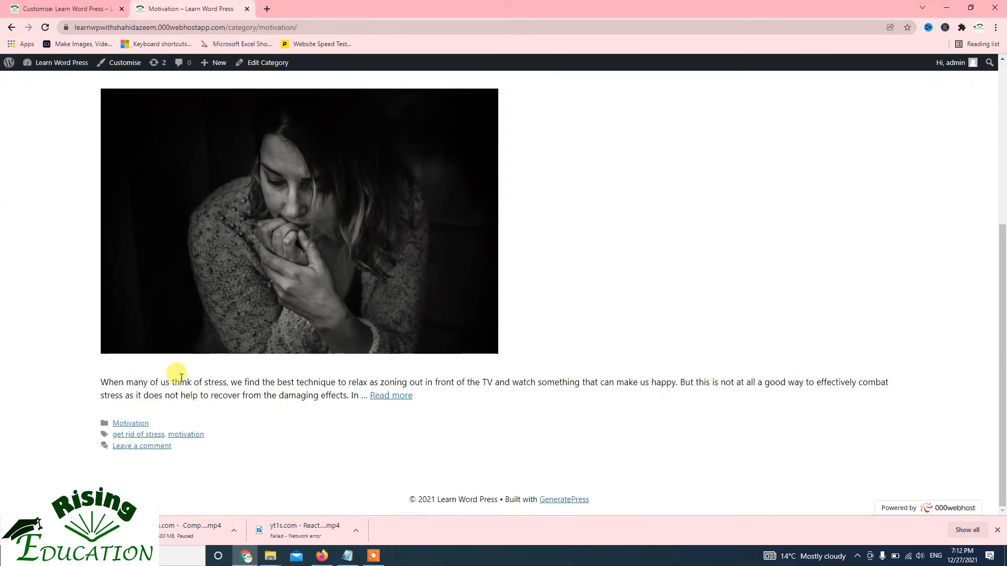
scroll(180, 375, "up", 5)
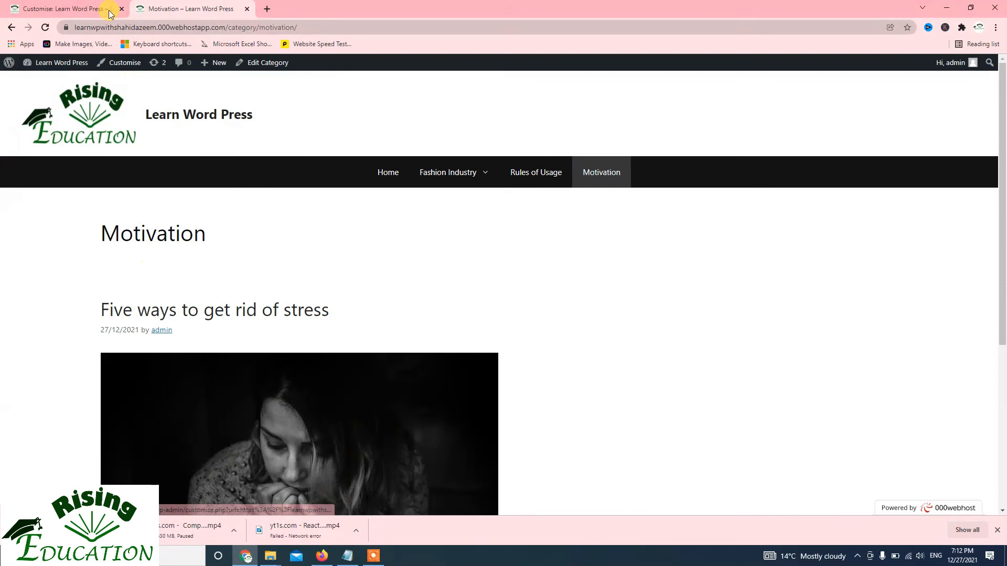
Return to the posts list and create a new post titled "It is another post about MS Word" with the text "It is my second test post"
left_click(47, 6)
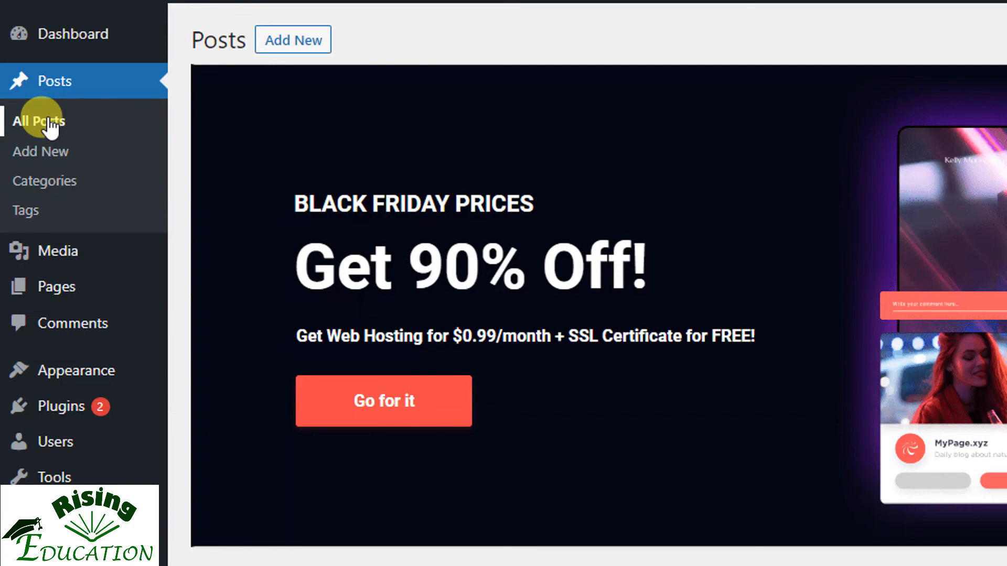
left_click(48, 121)
mouse_move(262, 228)
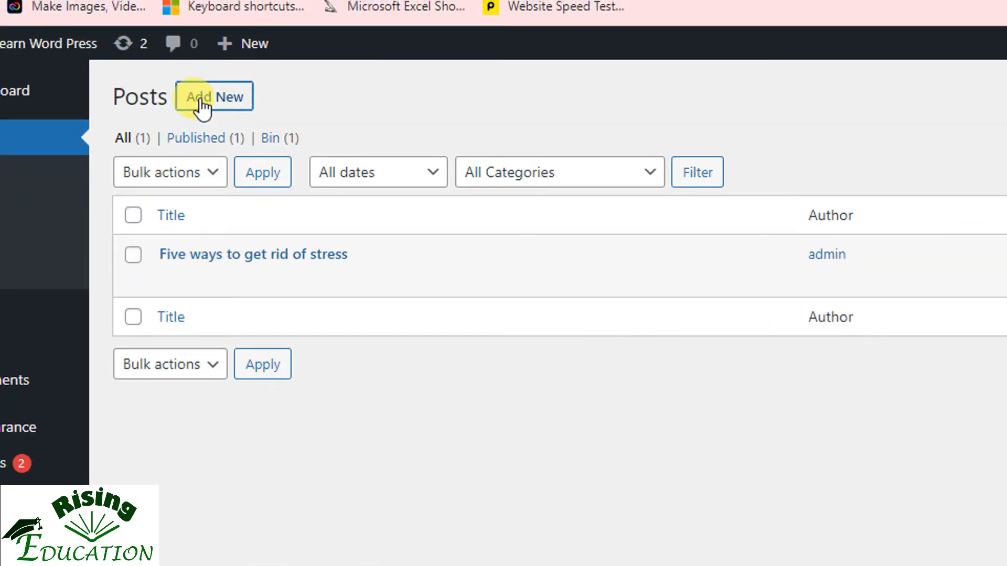
left_click(202, 105)
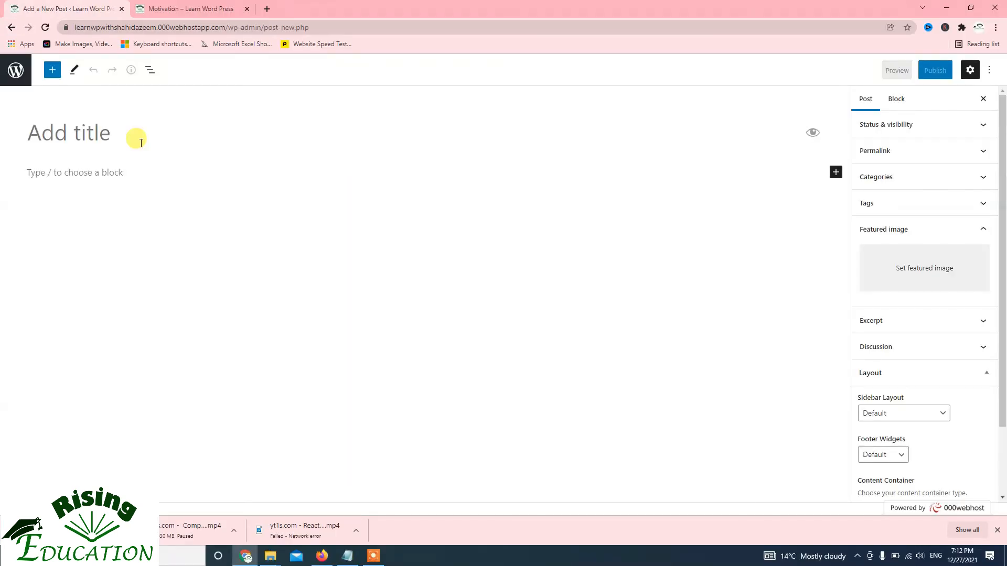
type("It is another post about MS Word")
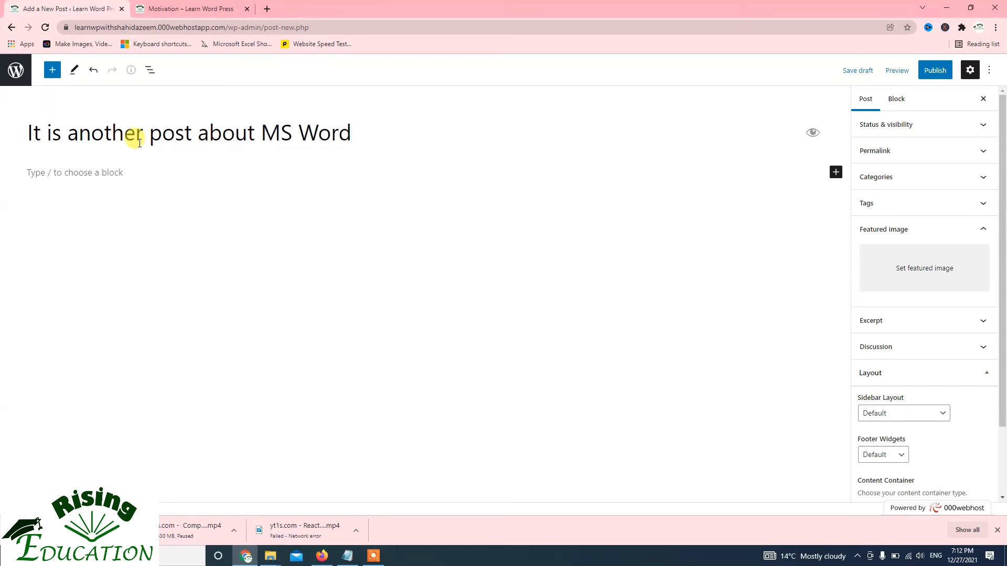
left_click(101, 173)
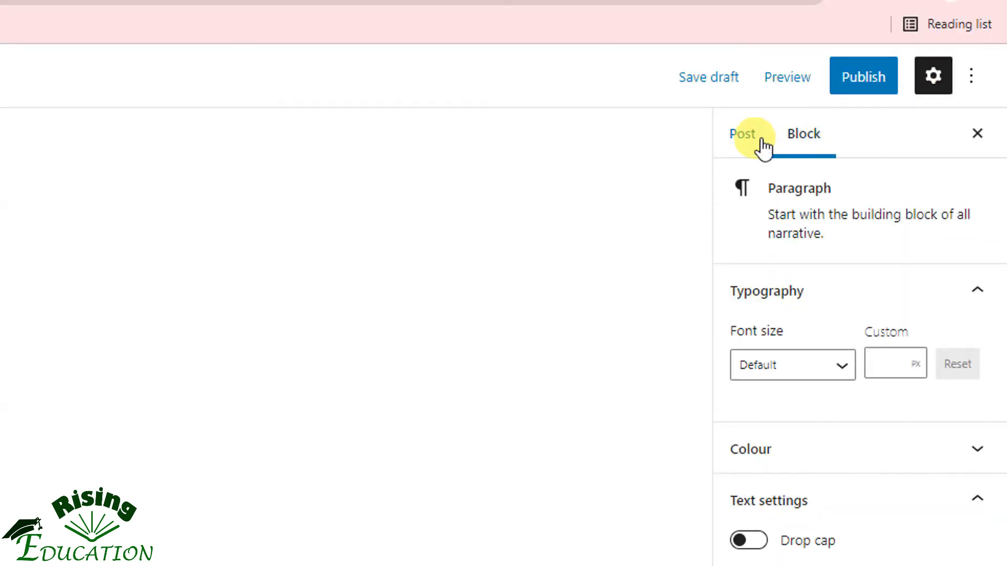
Compare the block and post settings, and assign the new post to the Motivation category
left_click(742, 137)
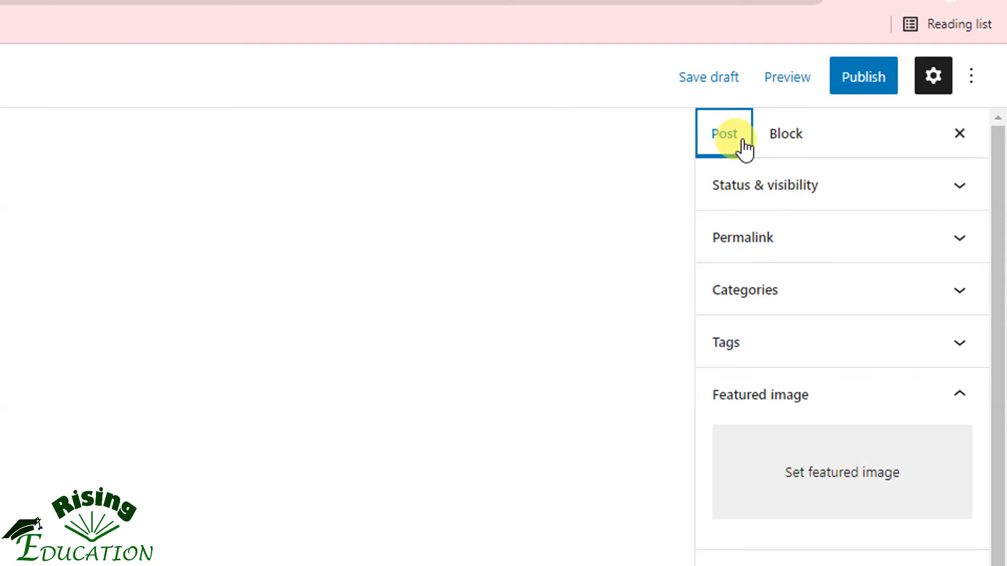
left_click(787, 137)
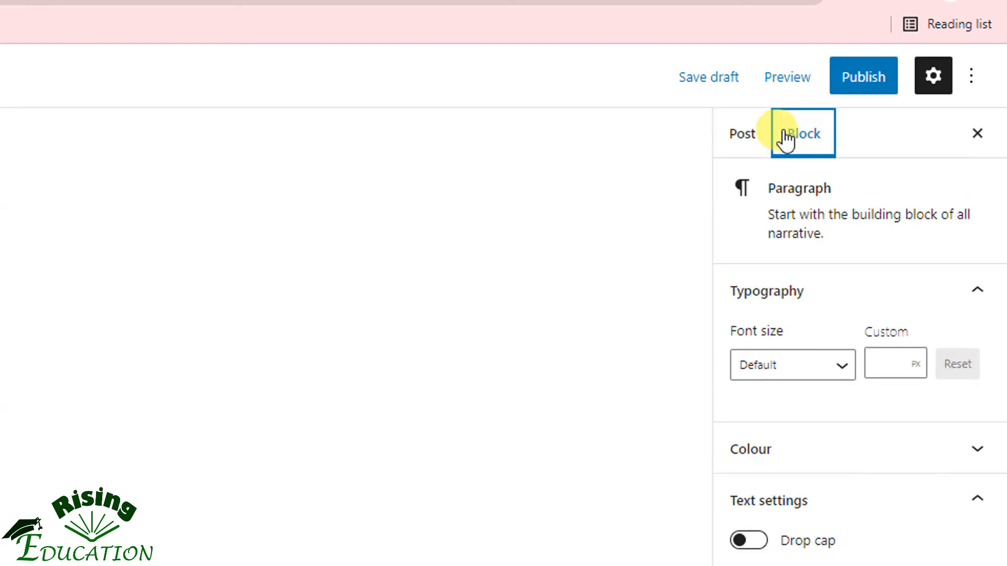
left_click(744, 139)
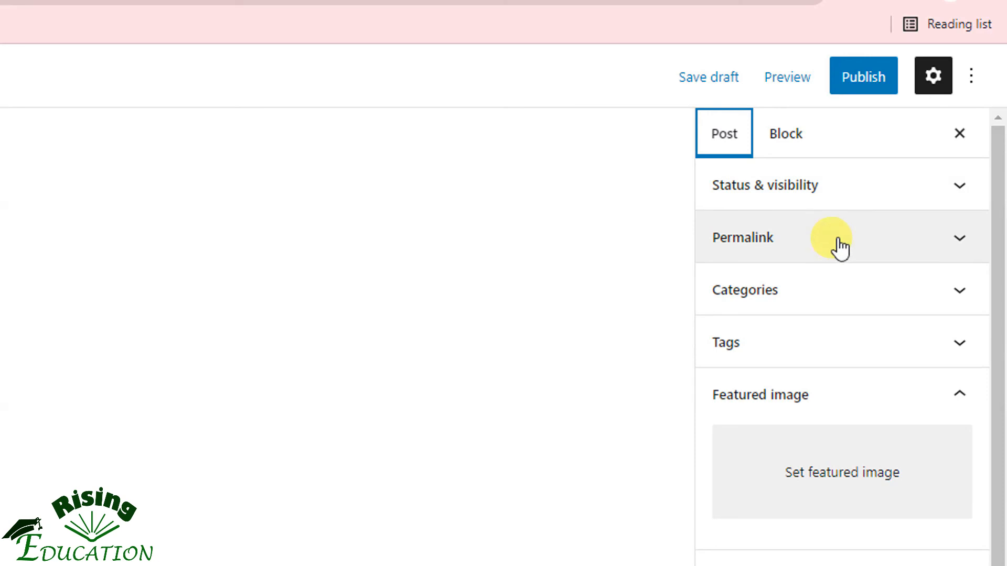
left_click(841, 284)
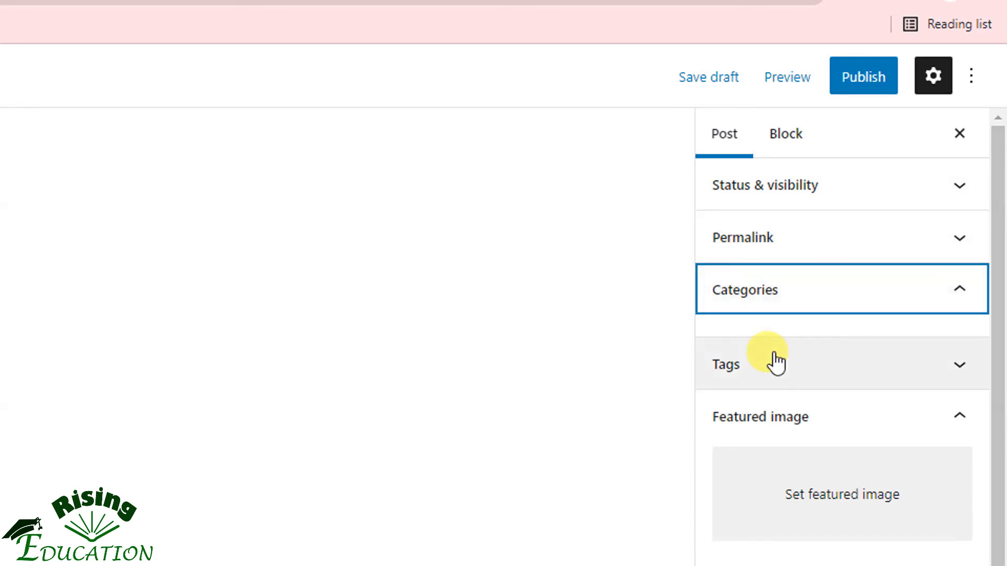
left_click(724, 361)
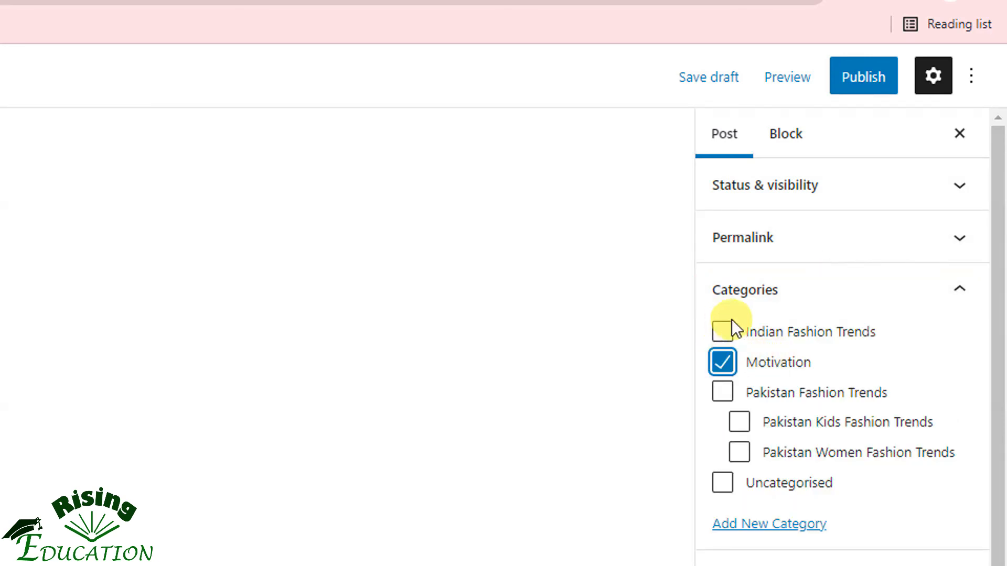
left_click(733, 298)
Set the lec2 image from the media library as the post's featured image
scroll(804, 495, "down", 1)
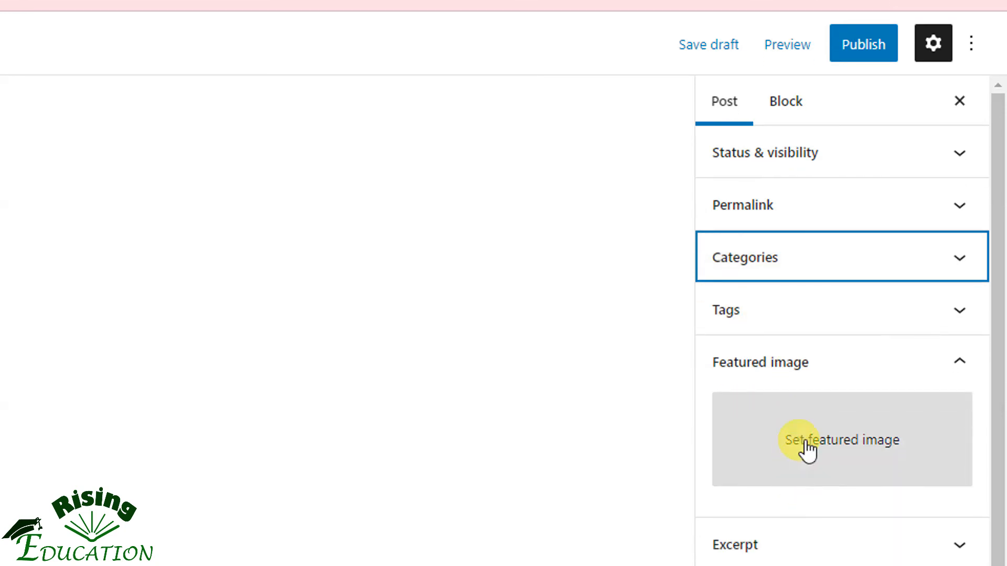
left_click(806, 449)
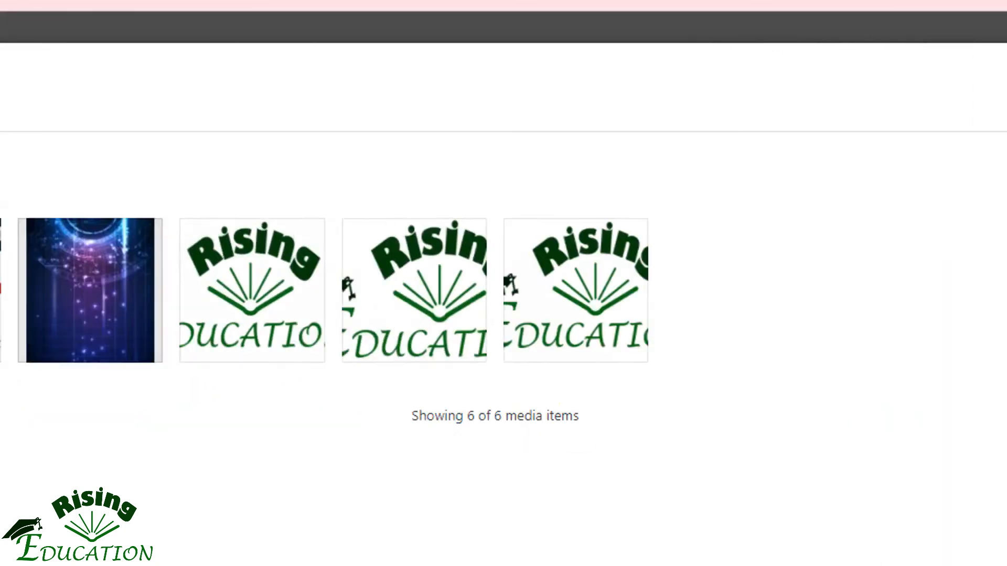
left_click(212, 328)
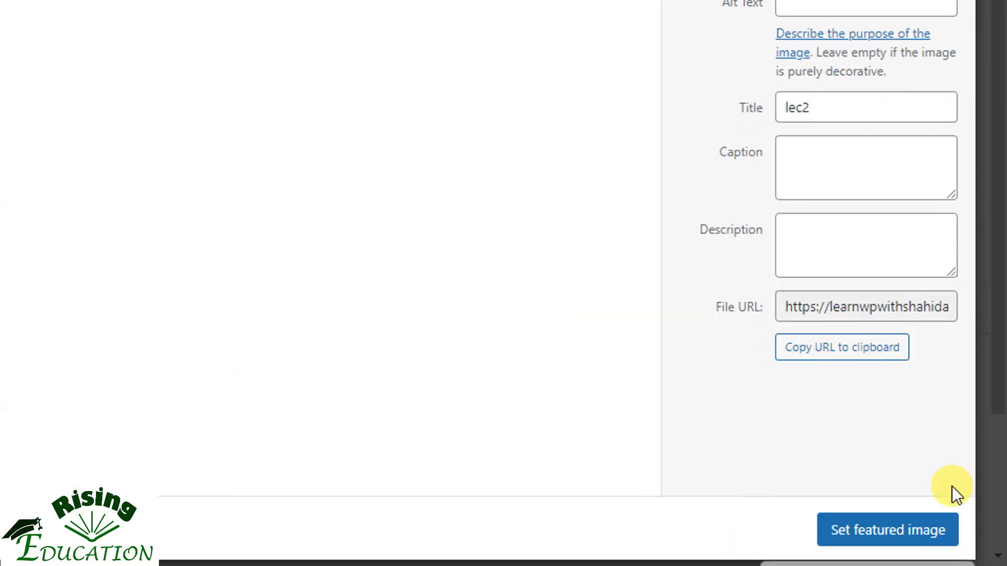
left_click(924, 491)
Look over the remaining post settings and publish the MS Word post
scroll(834, 283, "up", 4)
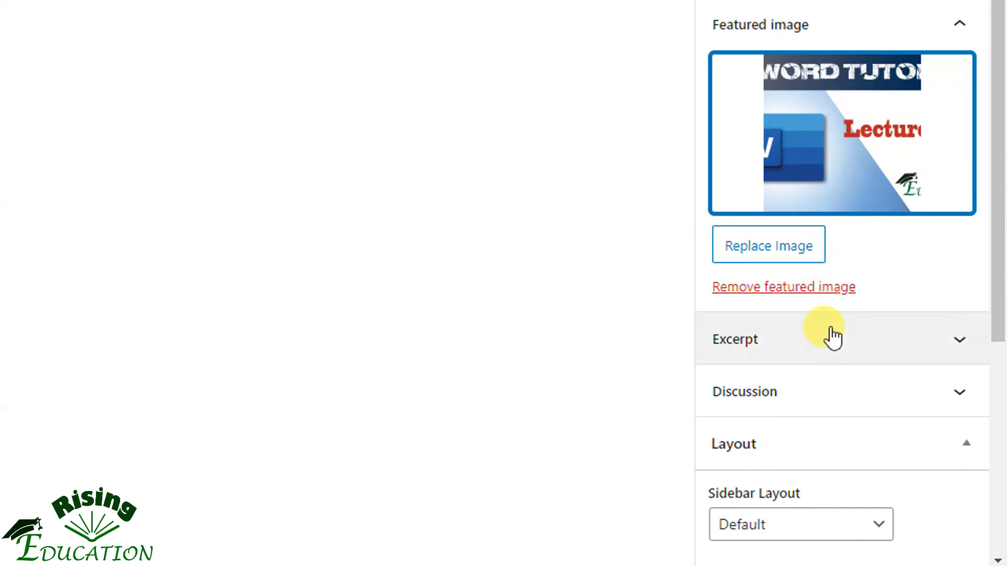
scroll(818, 362, "down", 2)
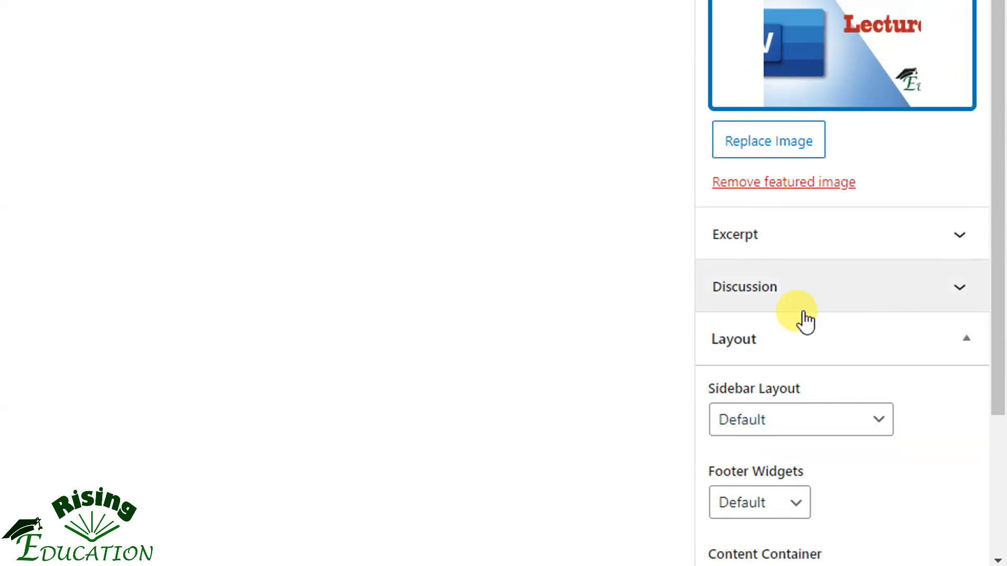
scroll(805, 306, "up", 2)
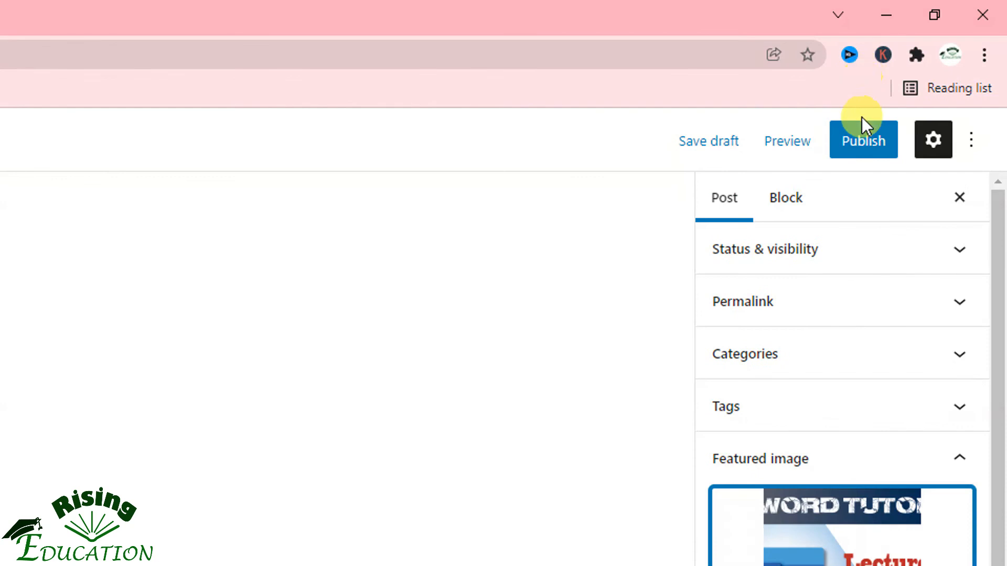
left_click(861, 143)
left_click(811, 140)
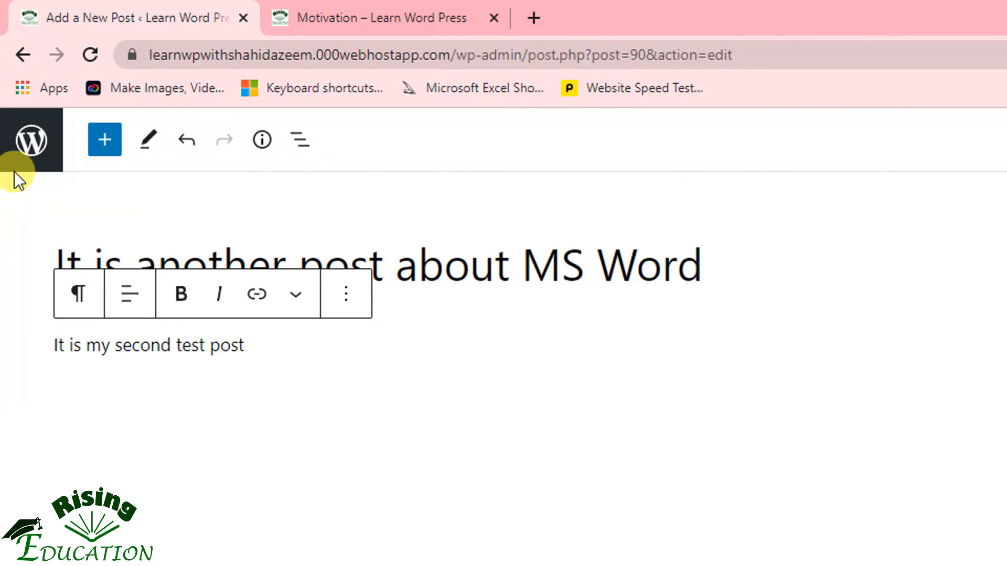
Return to the WordPress posts list, and reload the live site's Motivation category page
left_click(25, 55)
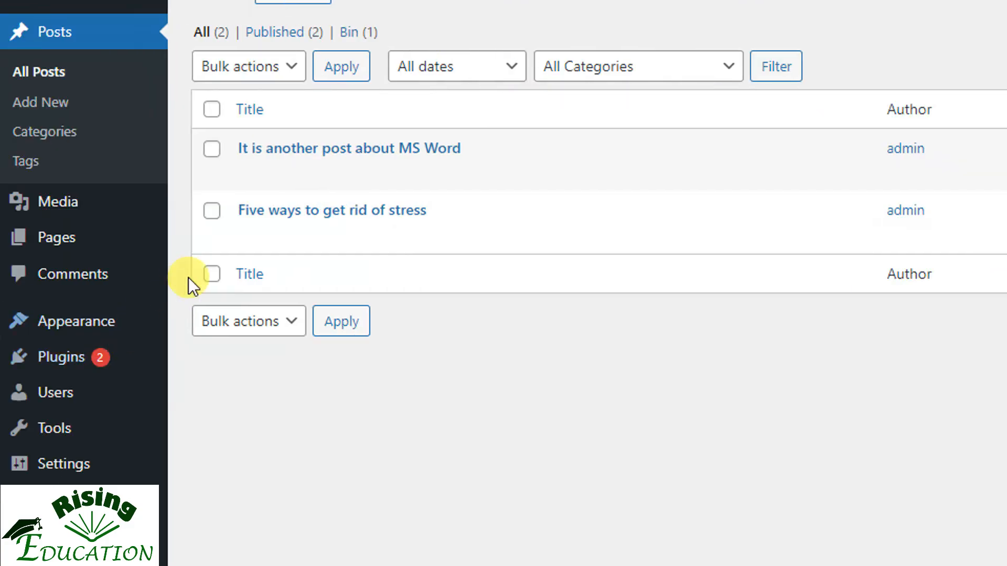
mouse_move(297, 194)
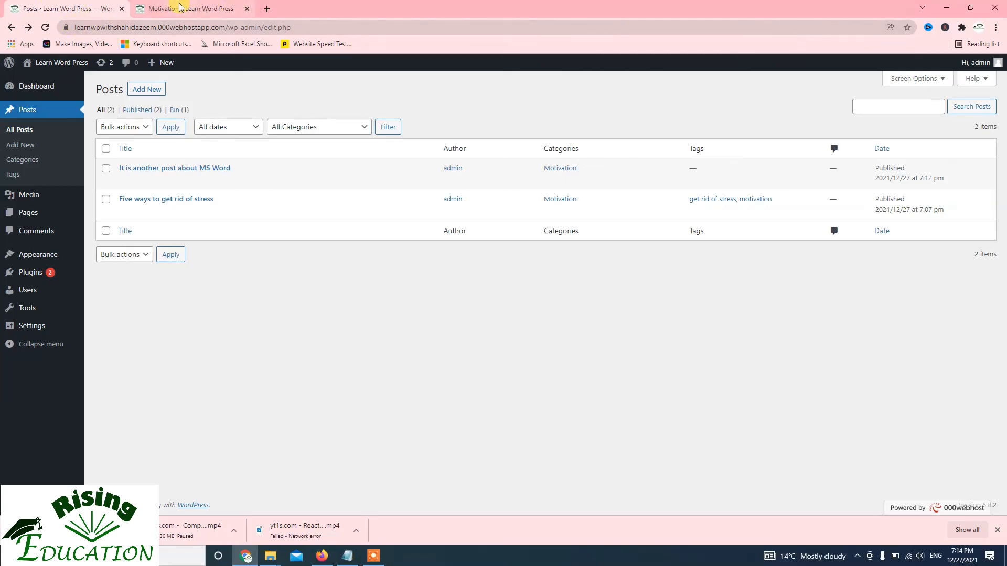
left_click(180, 7)
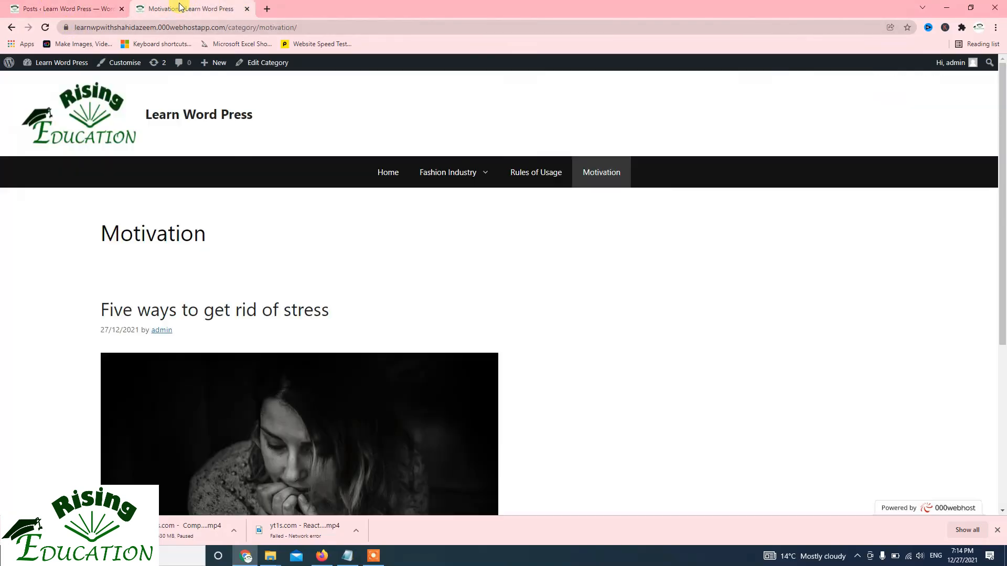
left_click(43, 28)
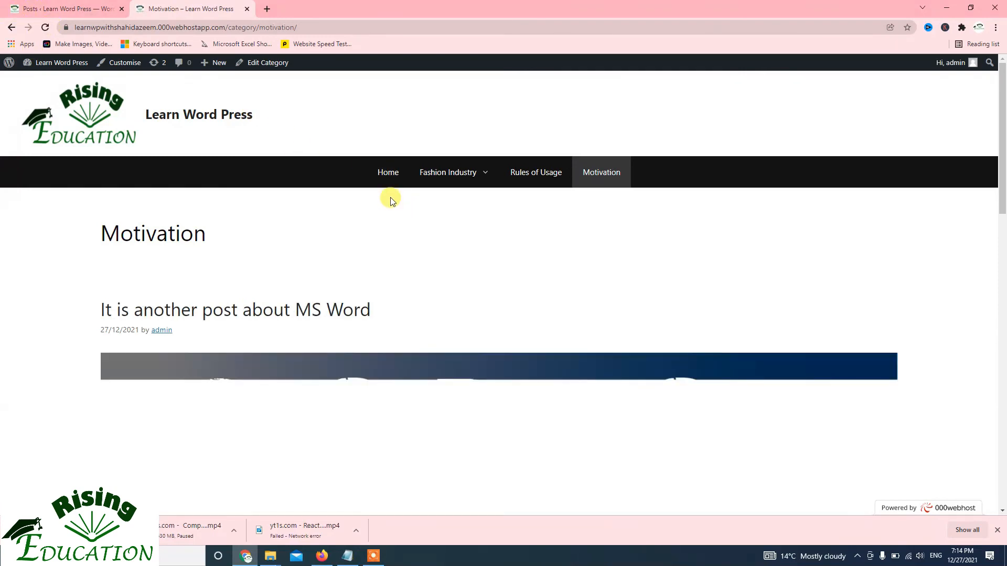
Examine the featured images, text and category links of both posts on the live Motivation page, and show the desktop
scroll(391, 199, "down", 10)
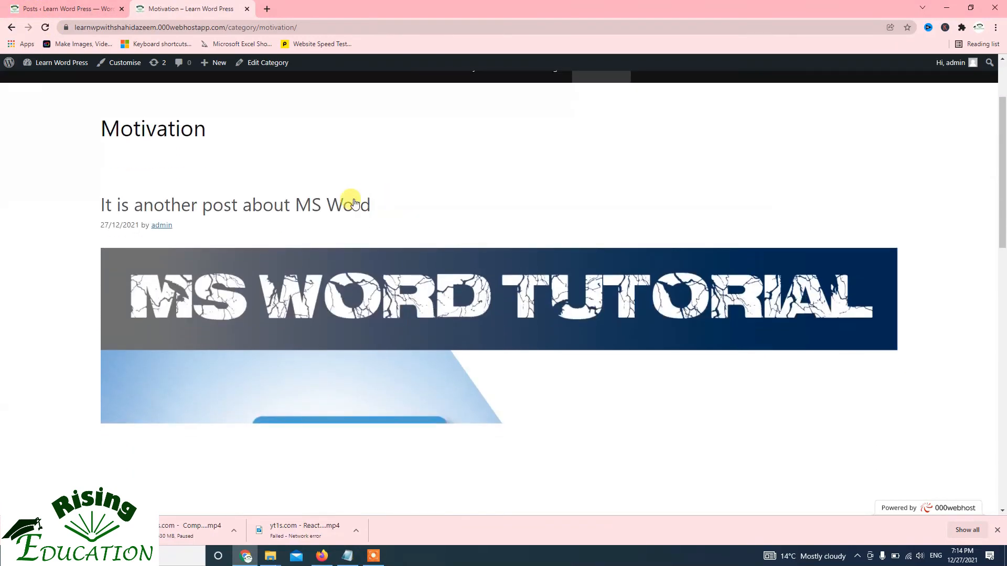
scroll(354, 208, "down", 2)
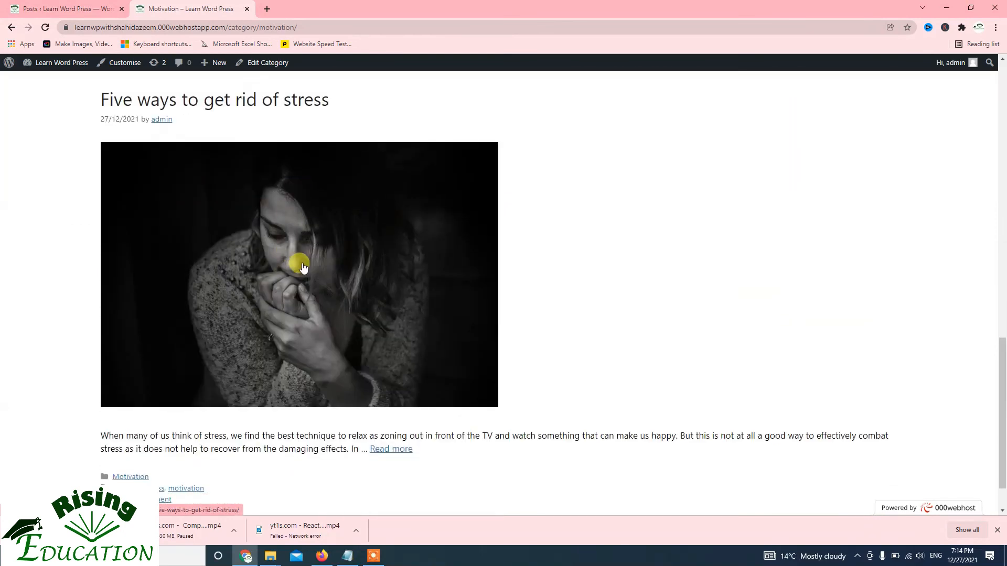
scroll(325, 117, "up", 4)
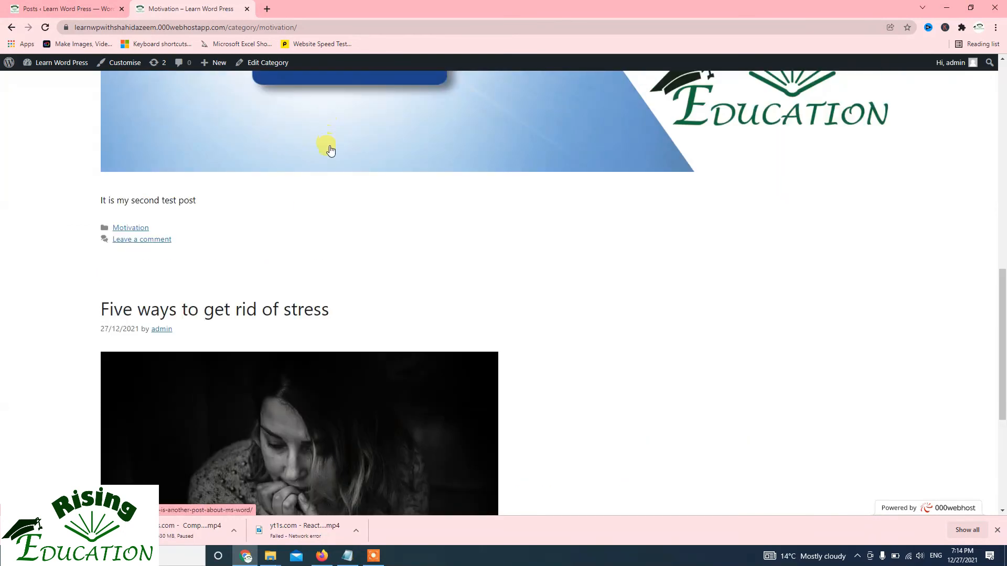
scroll(328, 152, "down", 5)
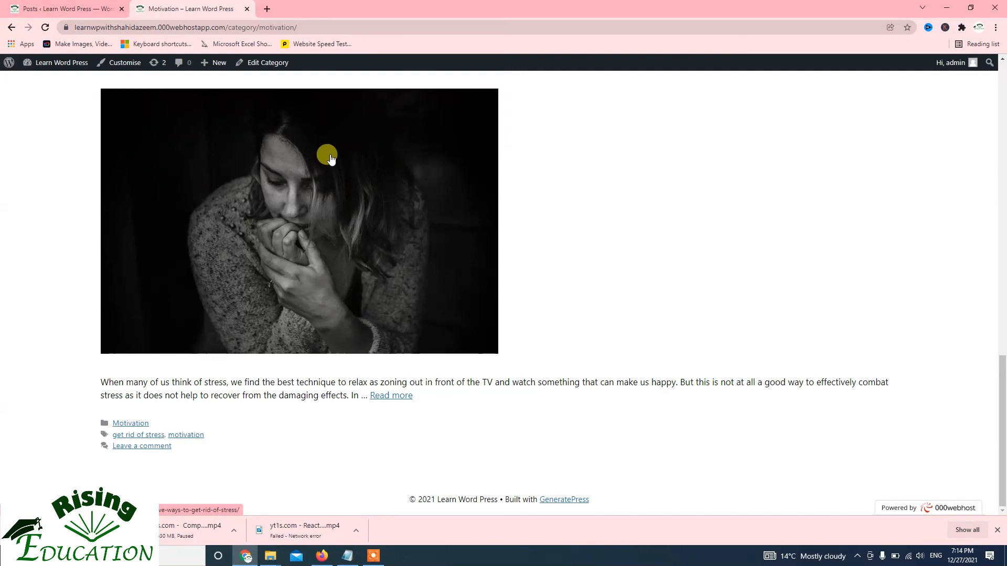
scroll(330, 159, "up", 8)
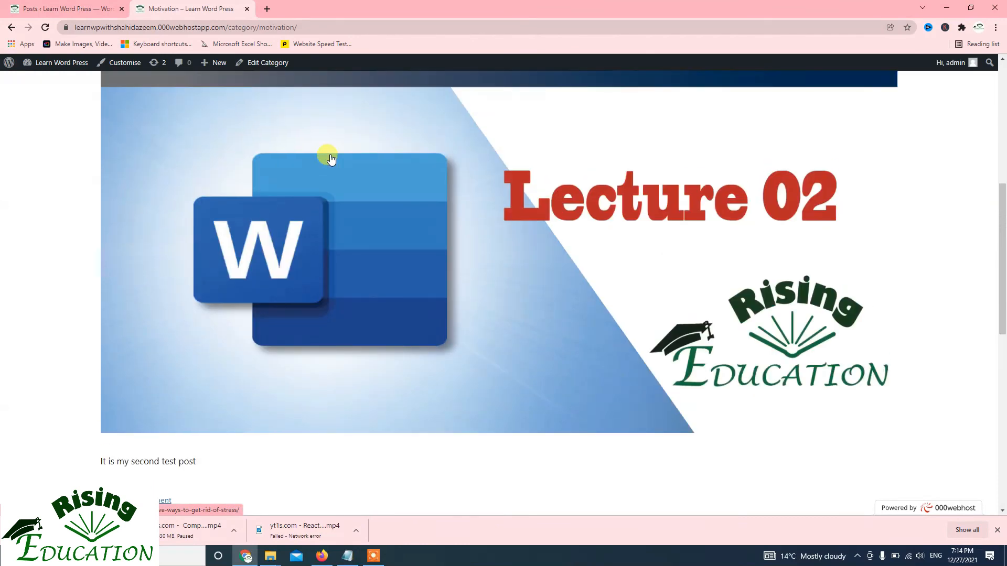
scroll(330, 159, "up", 2)
scroll(331, 159, "down", 4)
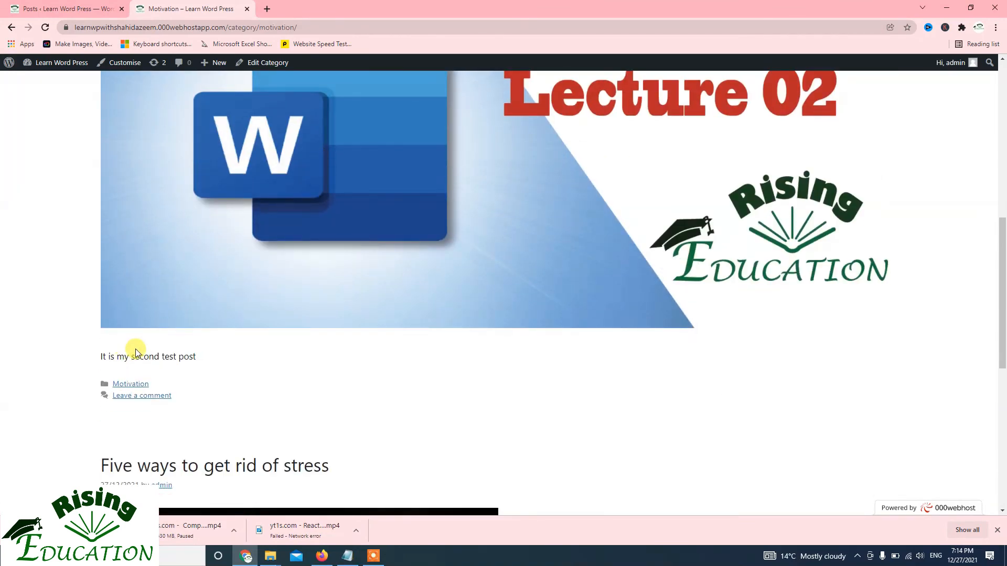
scroll(247, 266, "up", 6)
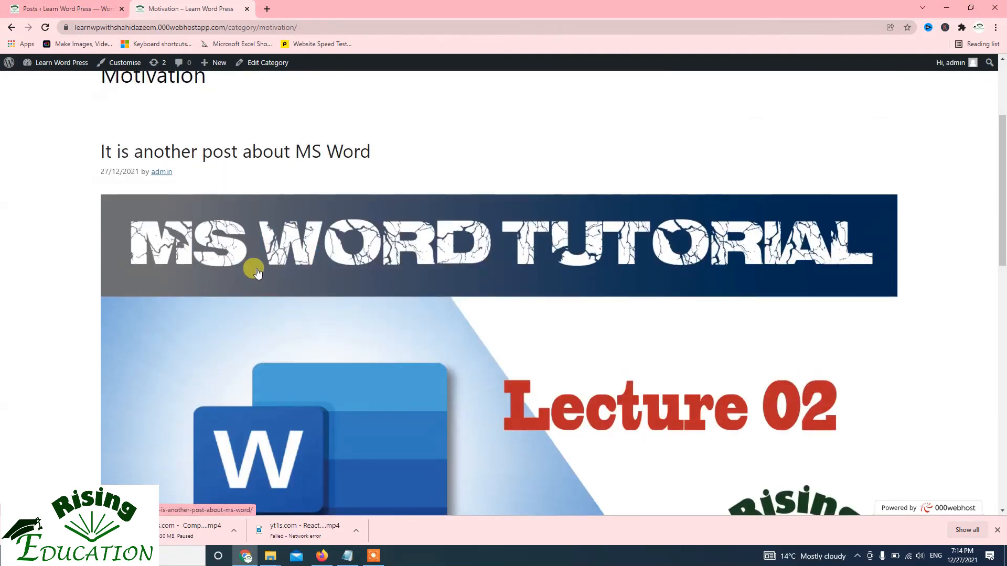
scroll(257, 267, "up", 3)
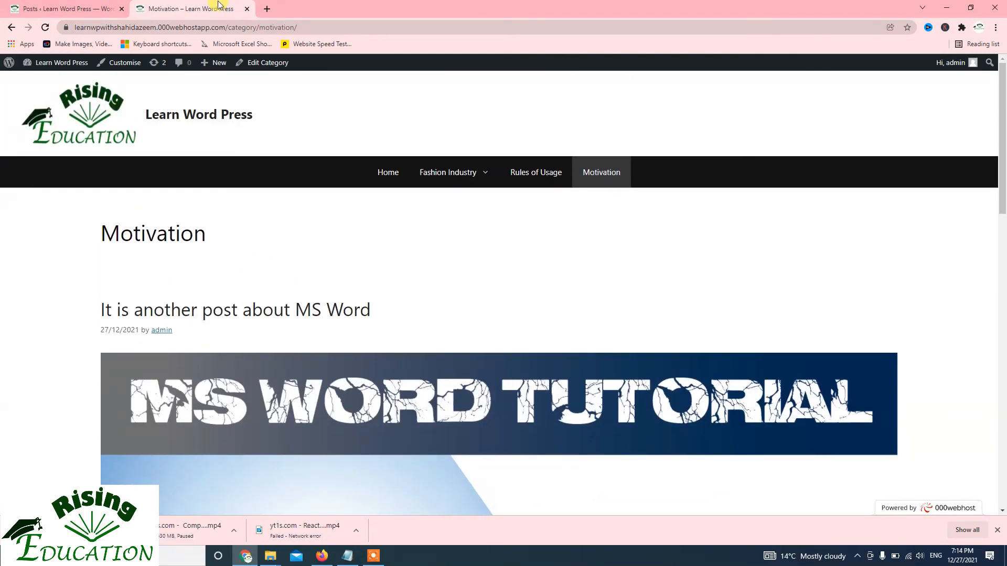
key("super+d")
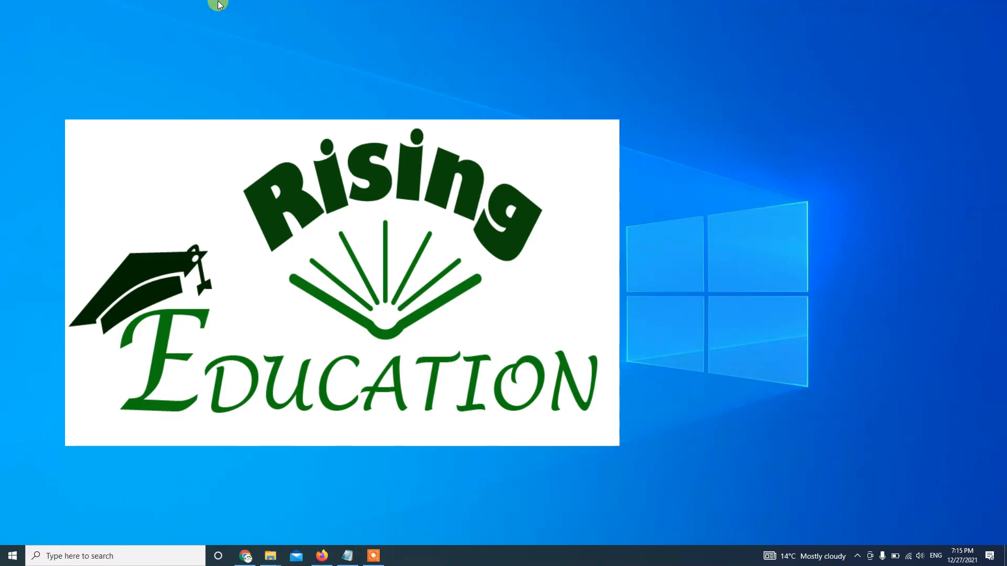